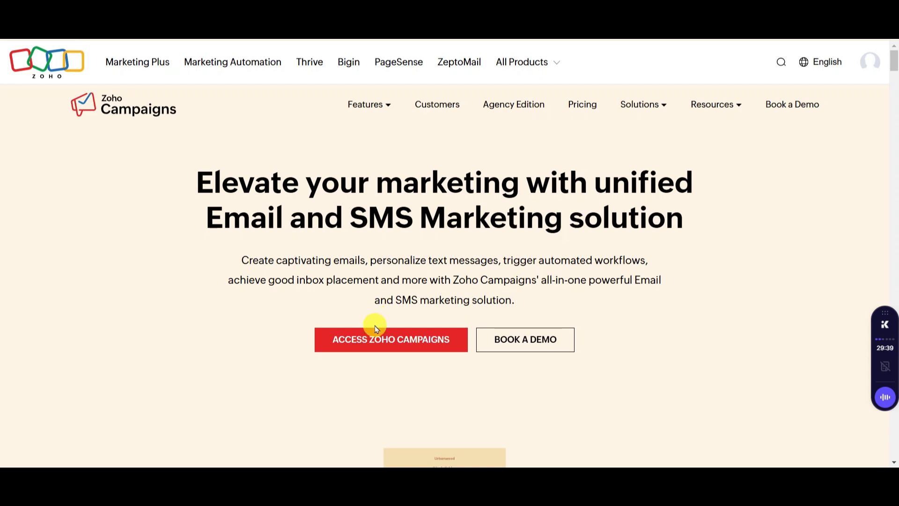
# Access Zoho Campaigns and open the library's email templates.
pyautogui.click(367, 343)
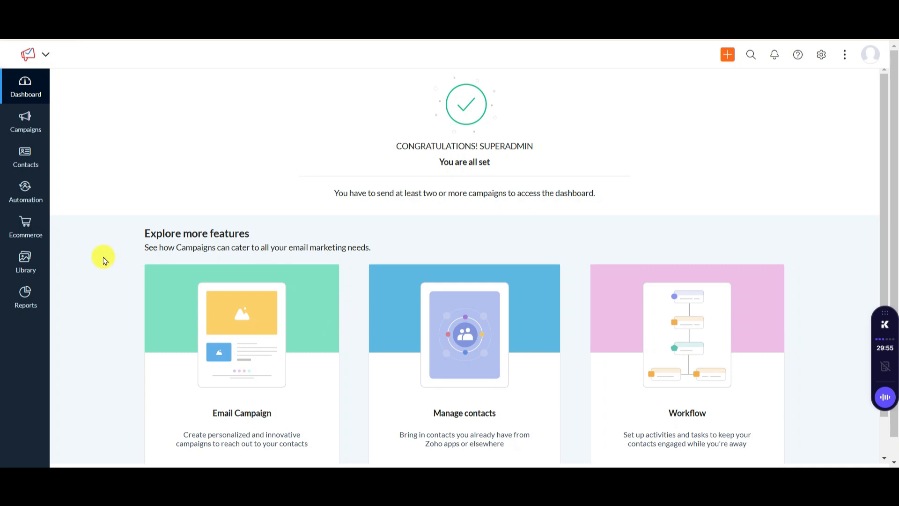
pyautogui.click(26, 265)
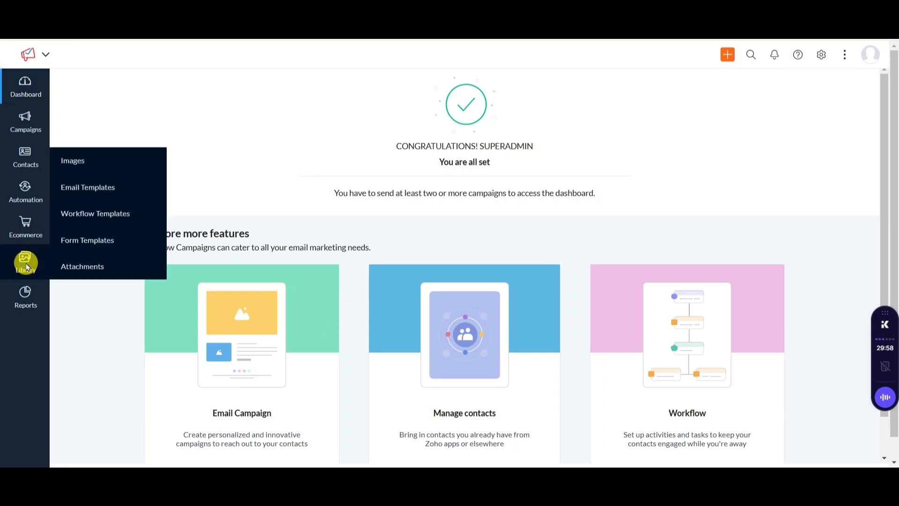
pyautogui.click(88, 187)
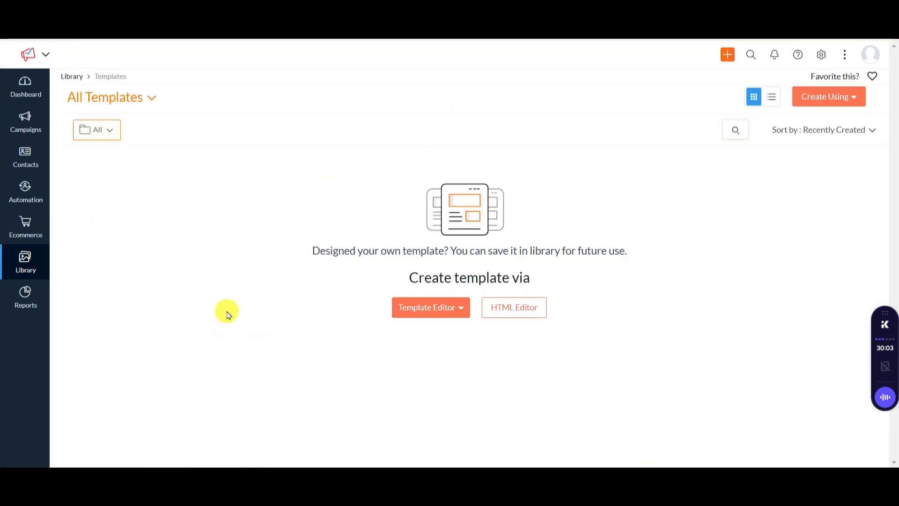
# Start creating a campaign from the Blank Template among the basic templates.
pyautogui.click(432, 317)
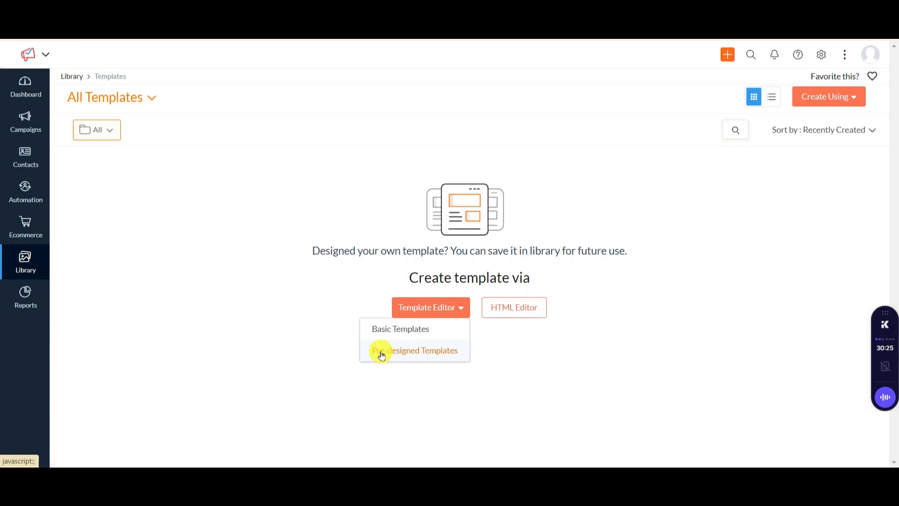
pyautogui.click(403, 331)
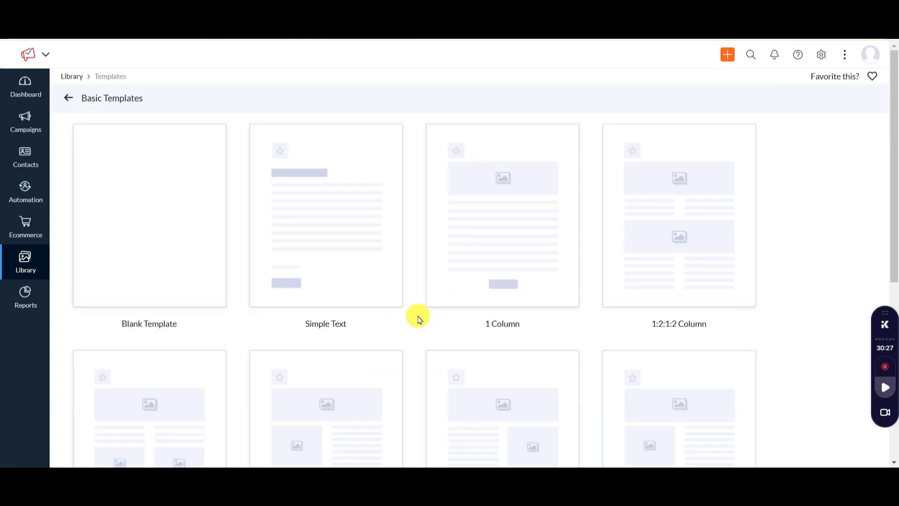
pyautogui.click(168, 242)
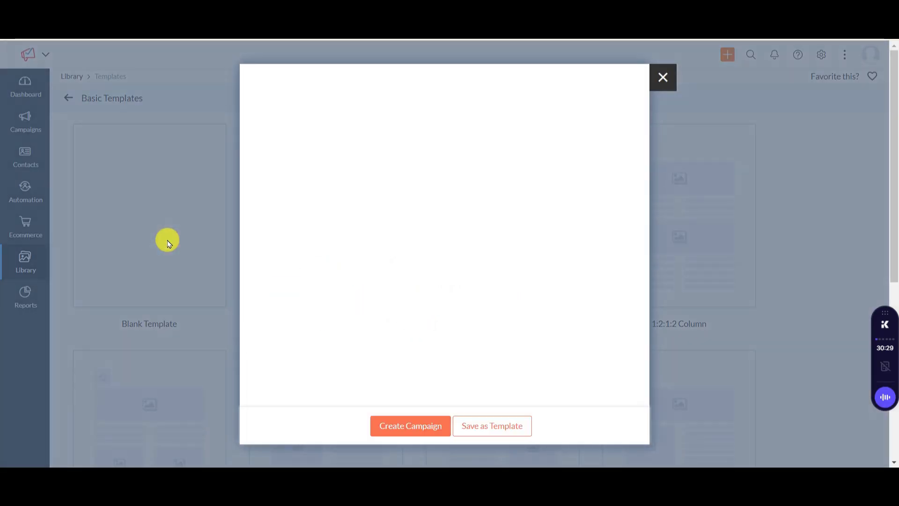
pyautogui.click(425, 434)
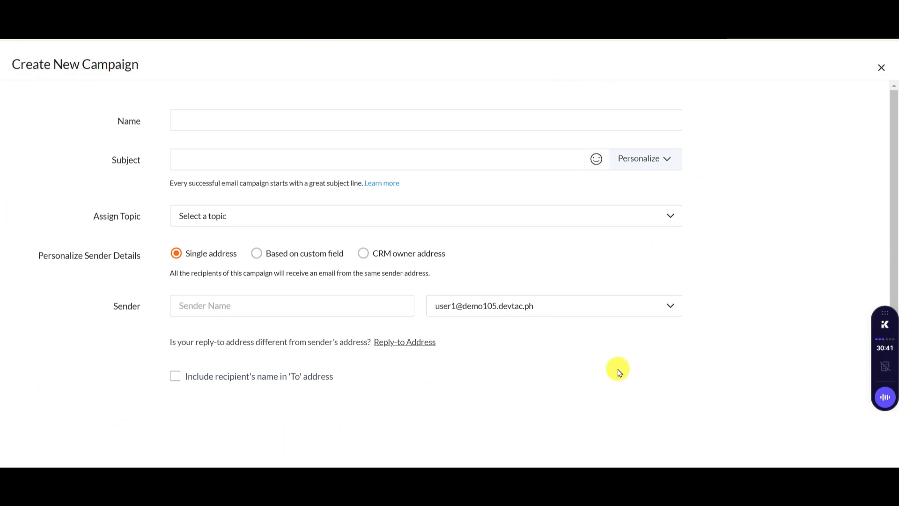
# Name the new campaign "Welcome Campaign" and set its subject to "Welcome".
pyautogui.click(373, 125)
pyautogui.click(482, 195)
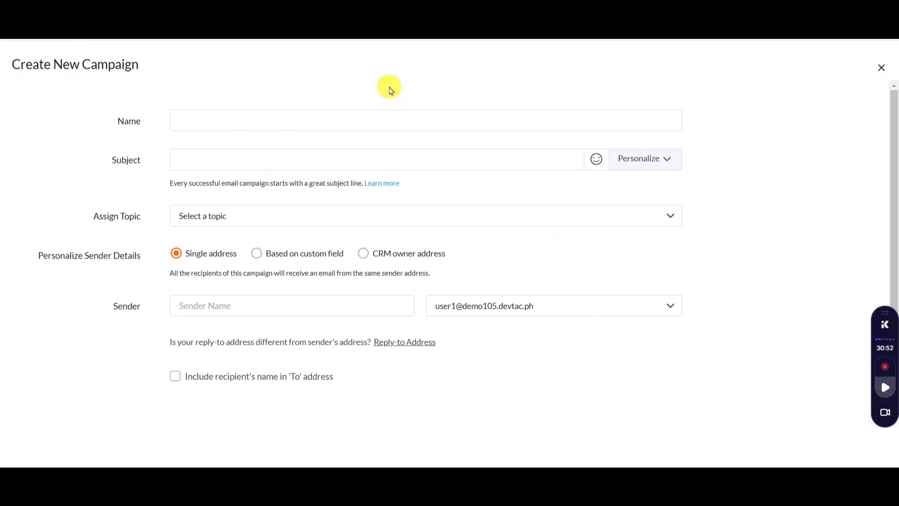
pyautogui.click(394, 115)
pyautogui.write('Welcome Campaign')
pyautogui.click(382, 160)
pyautogui.write('Welcome')
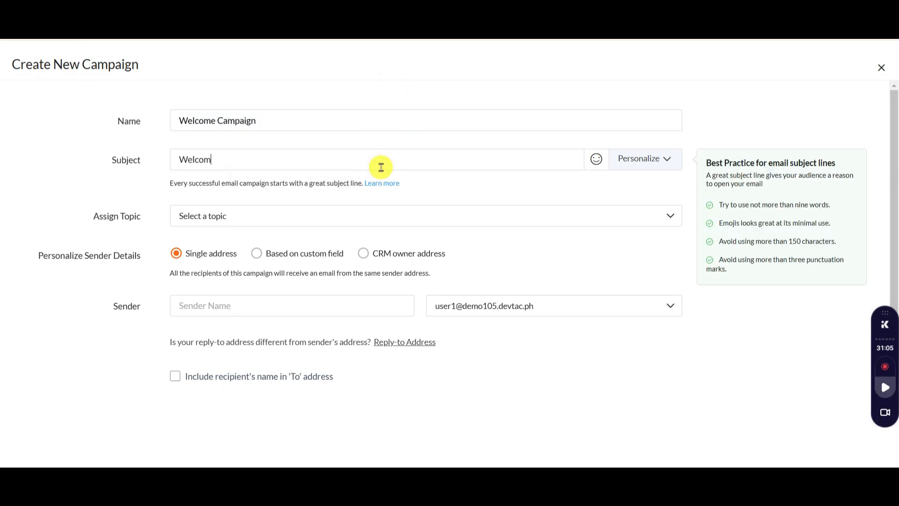
# Assign the Marketing topic, enter the sender's name and save the campaign details.
pyautogui.click(220, 216)
pyautogui.click(216, 248)
pyautogui.click(244, 306)
pyautogui.write('Shayne')
pyautogui.scroll(-2, 375, 398)
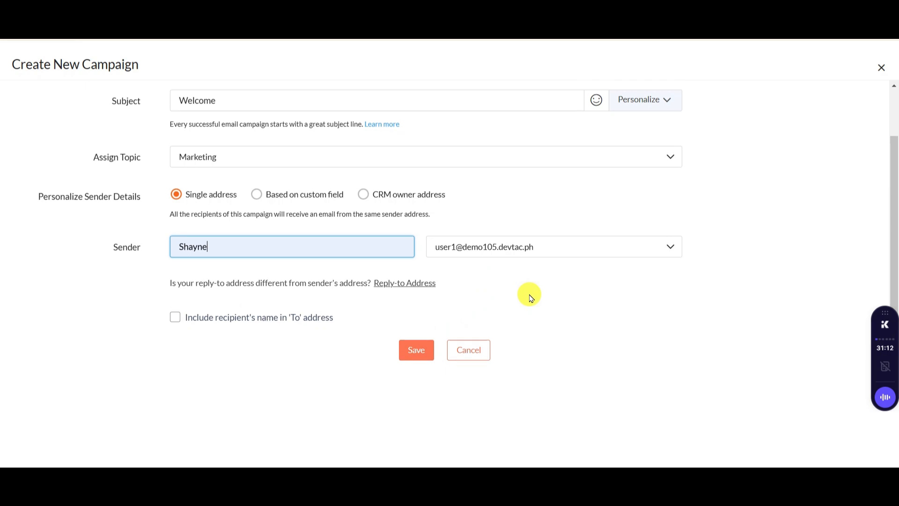
pyautogui.scroll(2, 528, 295)
pyautogui.scroll(-2, 287, 343)
pyautogui.click(405, 352)
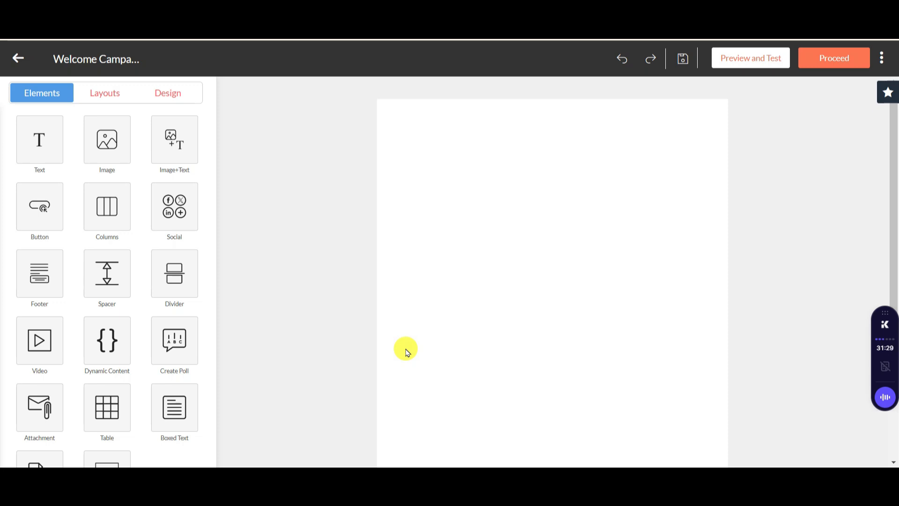
pyautogui.scroll(-1, 94, 286)
pyautogui.scroll(1, 110, 318)
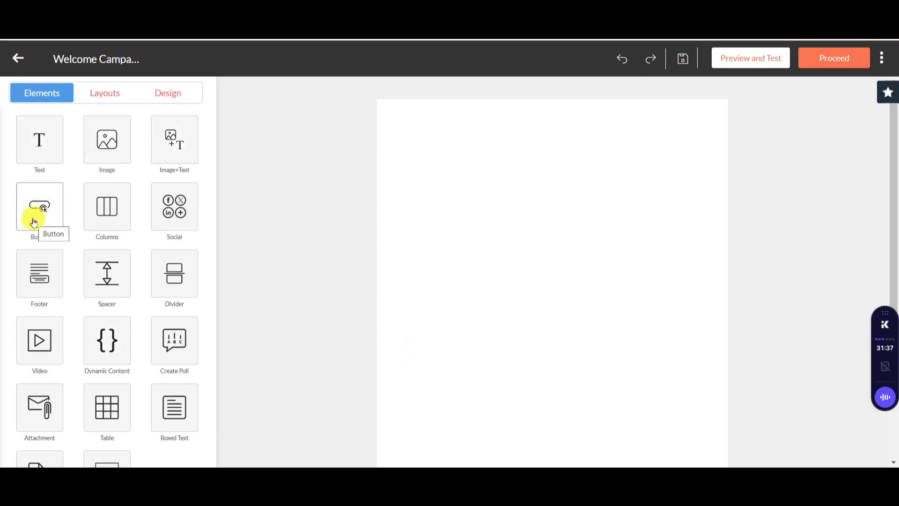
pyautogui.scroll(-1, 91, 290)
pyautogui.scroll(-1, 85, 292)
pyautogui.scroll(2, 80, 304)
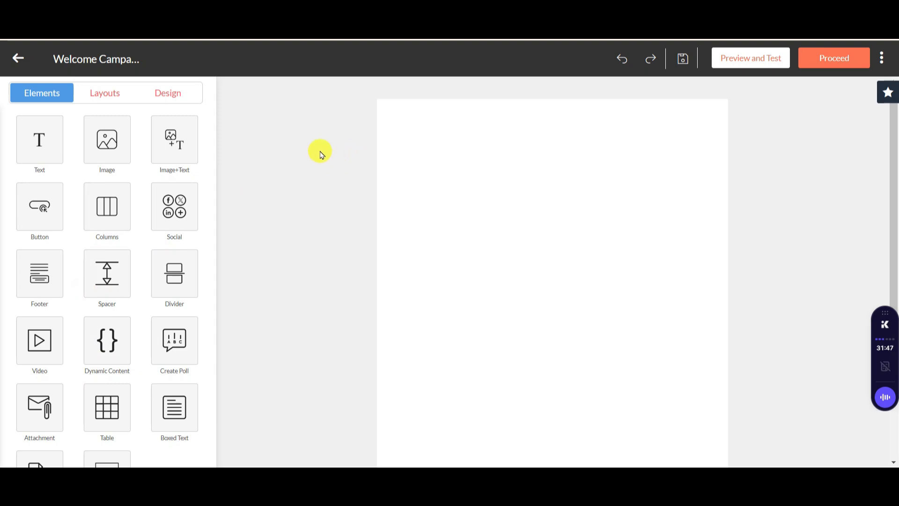
# Place a single-image block at the top of the blank email and fill it with the new_employees picture from My Images.
pyautogui.click(85, 156)
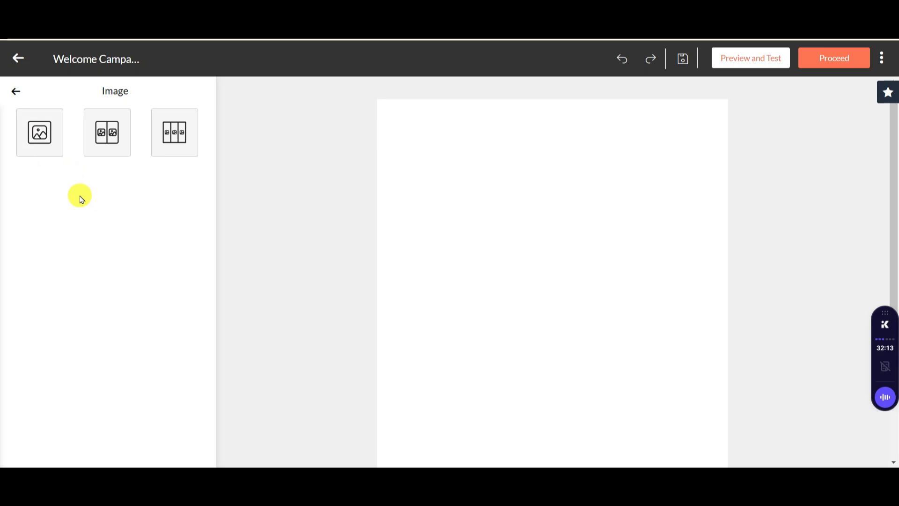
pyautogui.moveTo(37, 131); pyautogui.dragTo(509, 205)
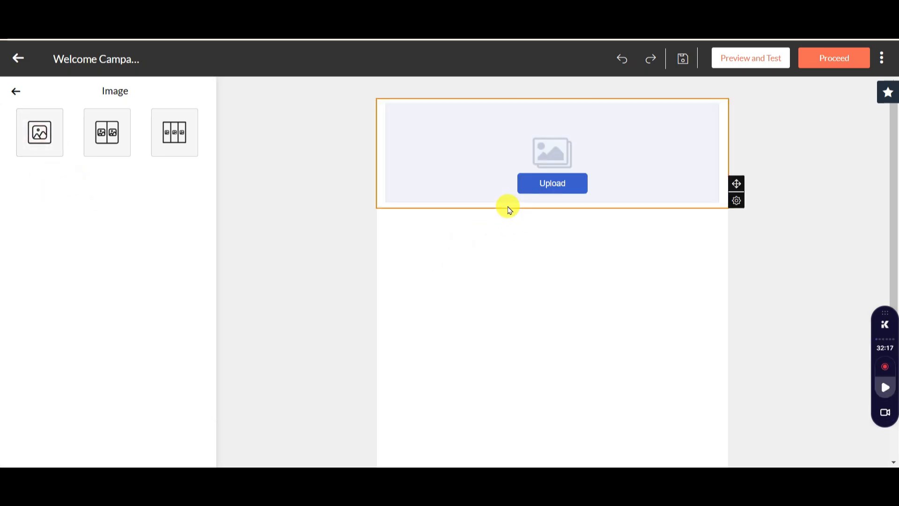
pyautogui.click(532, 185)
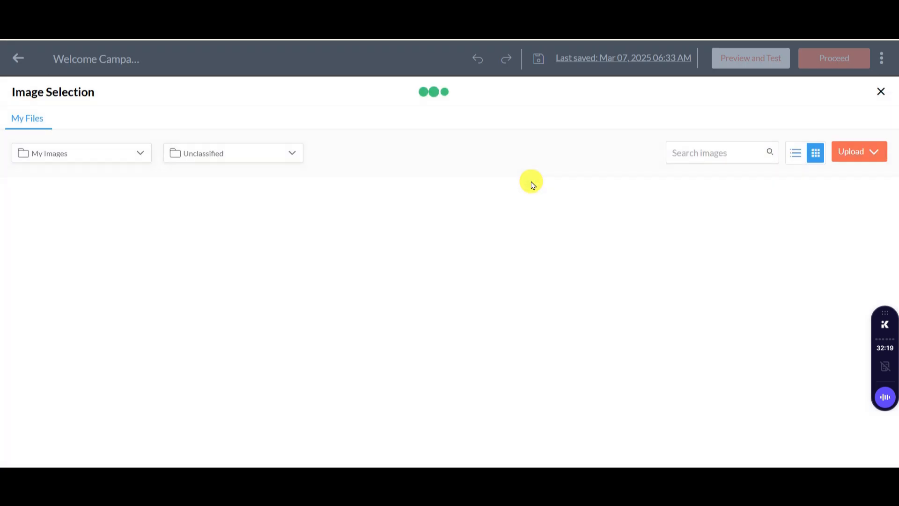
pyautogui.moveTo(226, 272)
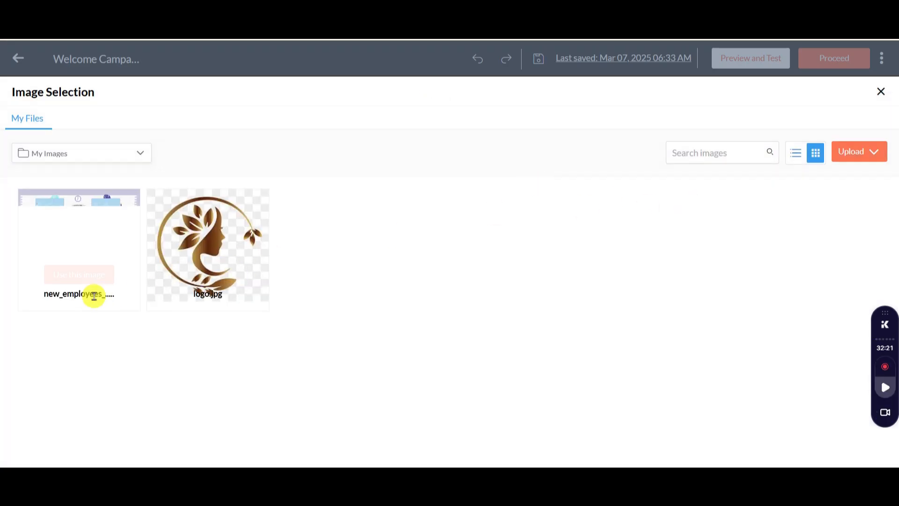
pyautogui.click(81, 275)
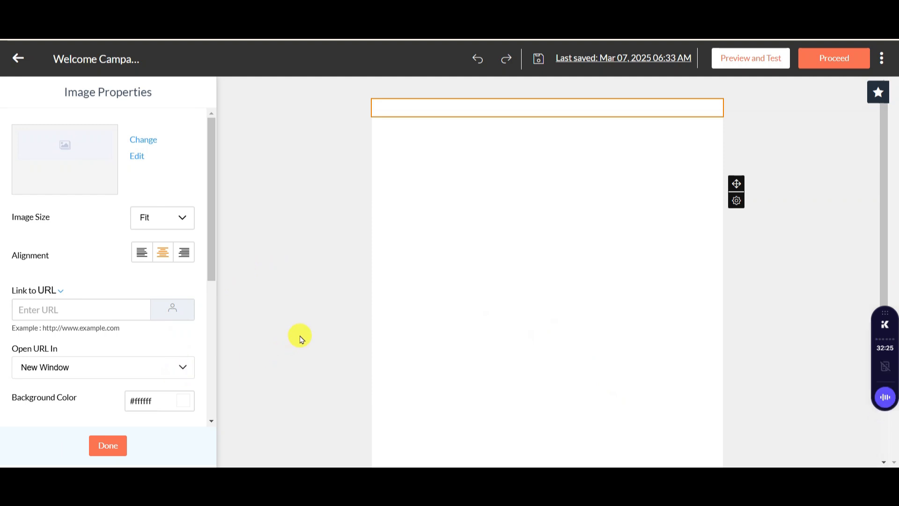
pyautogui.click(502, 269)
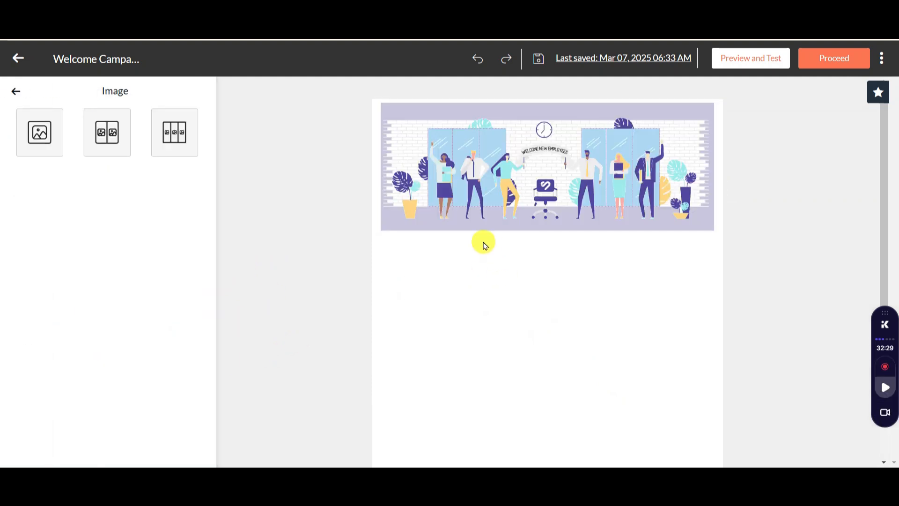
# Add a text block of the largest size below the banner image and replace its placeholder with "Welcome!".
pyautogui.click(15, 89)
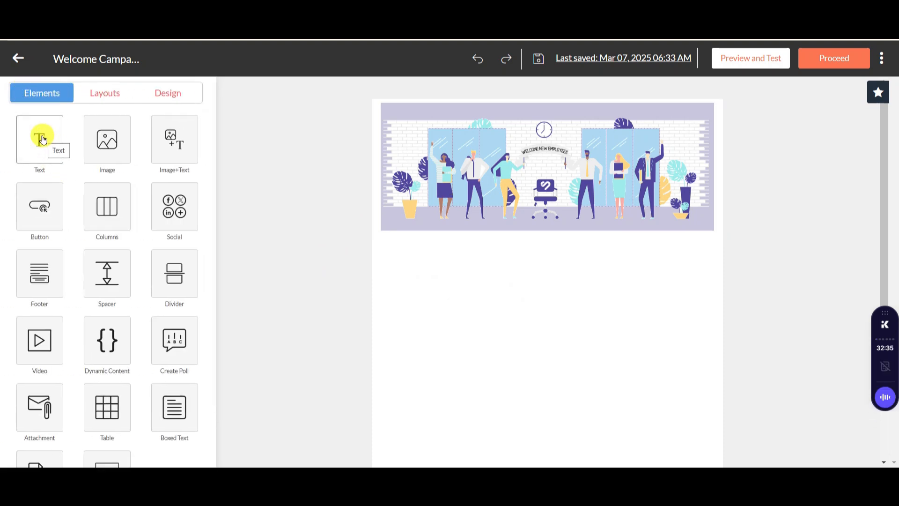
pyautogui.click(40, 133)
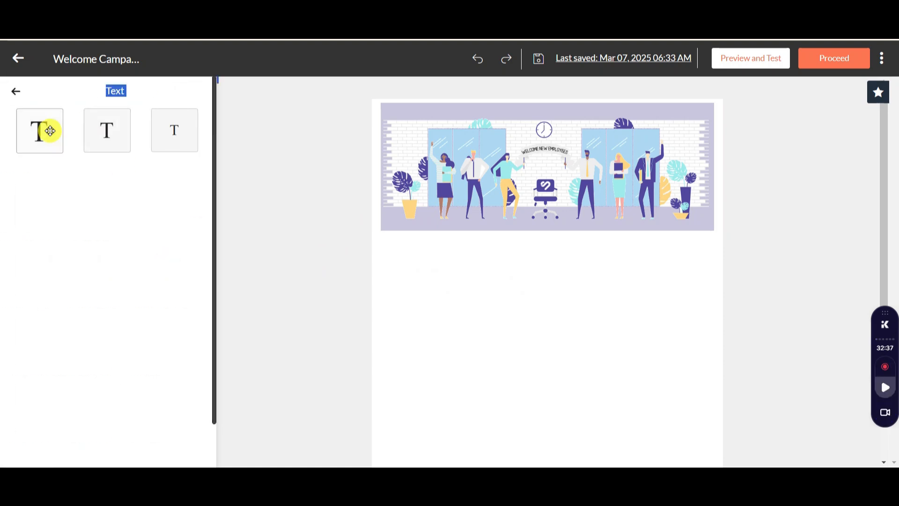
pyautogui.moveTo(36, 130); pyautogui.dragTo(344, 233)
pyautogui.click(345, 235)
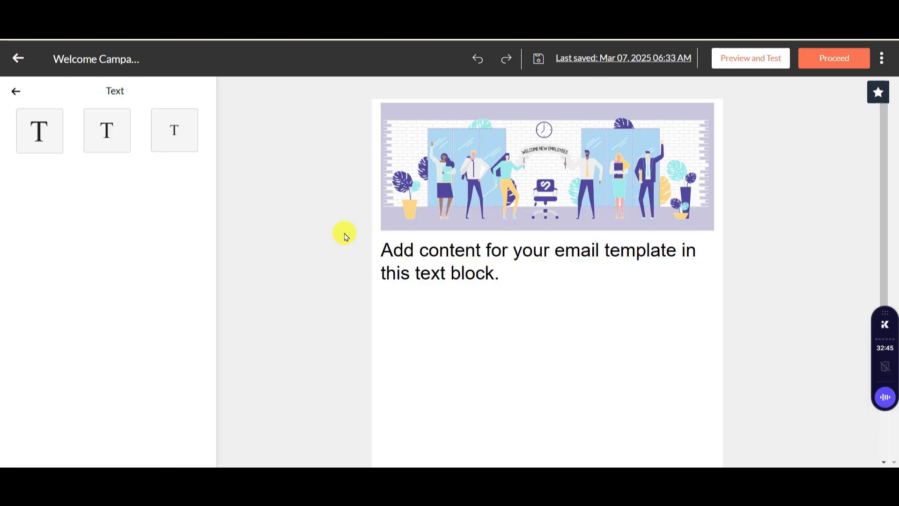
pyautogui.click(437, 276)
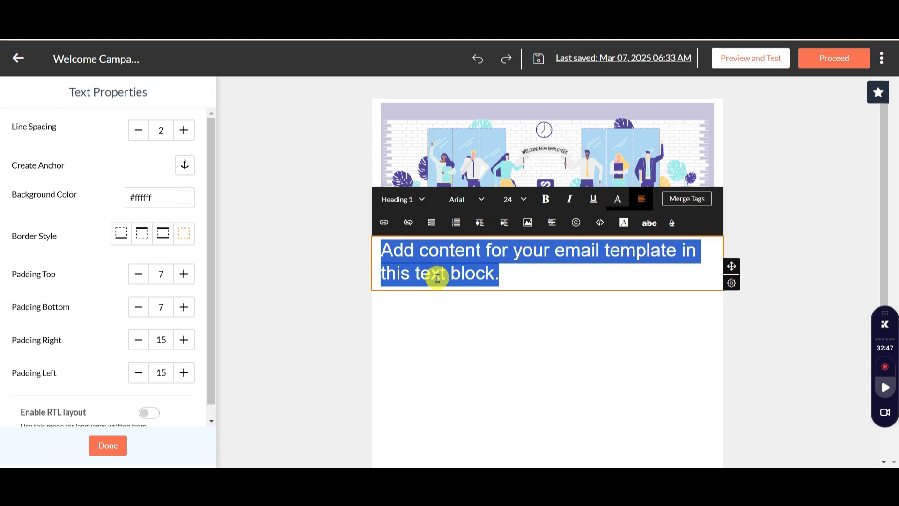
pyautogui.write('Welcome!')
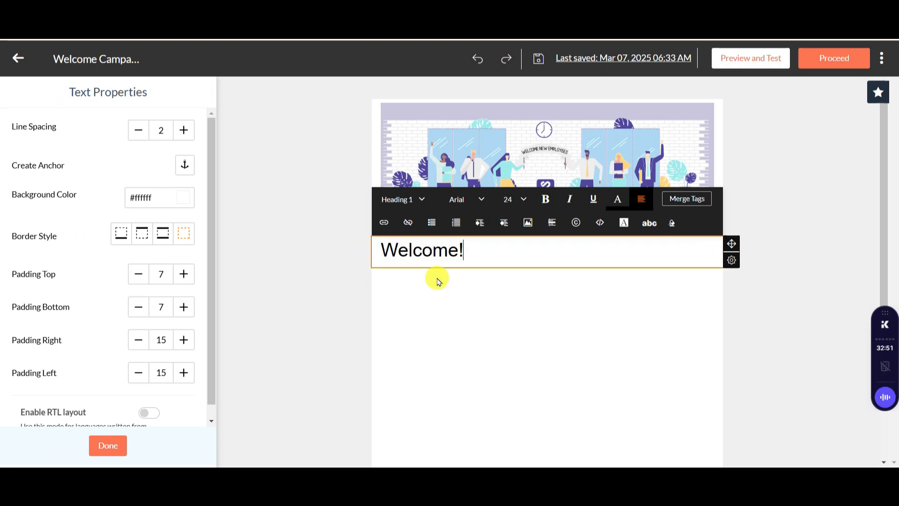
# Center-align the "Welcome!" heading and finish editing its text block.
pyautogui.click(641, 200)
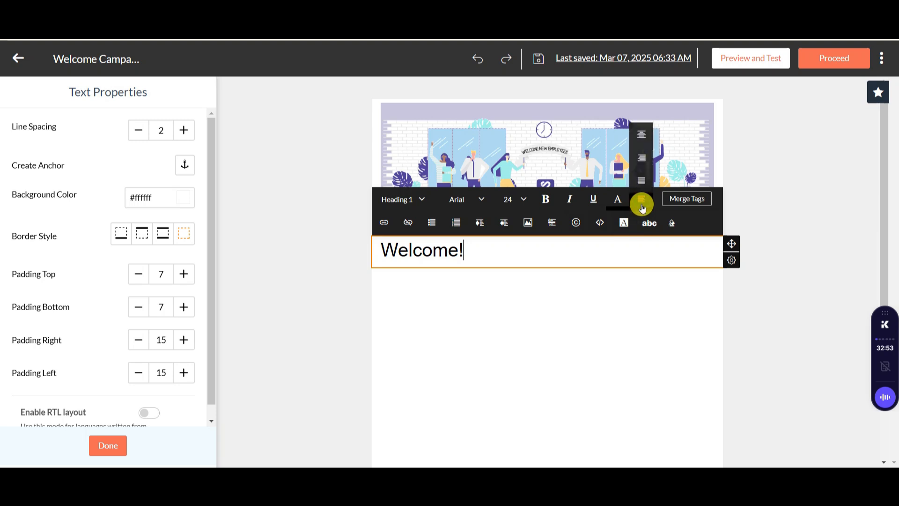
pyautogui.click(641, 129)
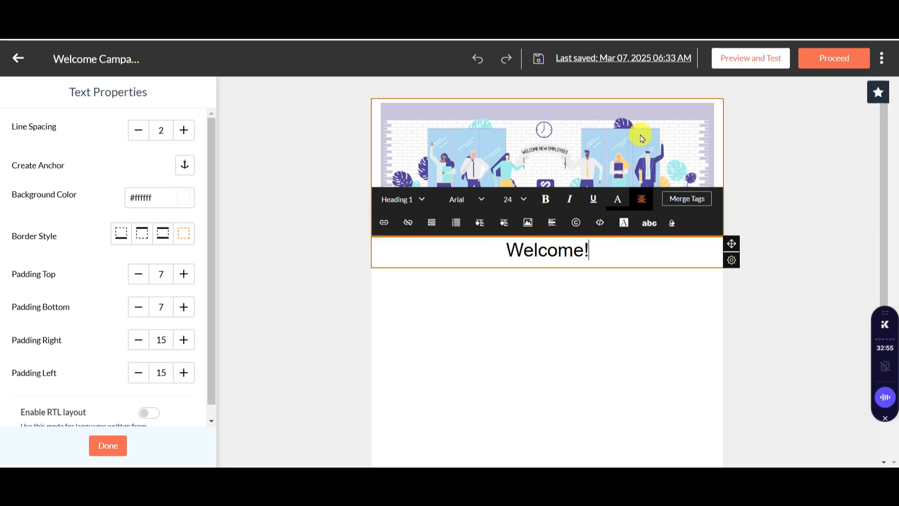
pyautogui.click(498, 311)
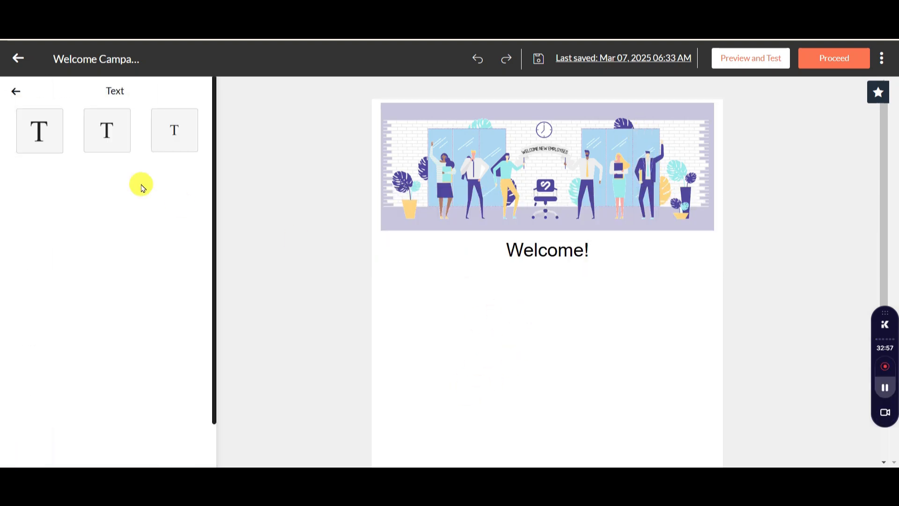
# Insert a 20 px spacer between the banner image and the "Welcome!" heading.
pyautogui.click(17, 91)
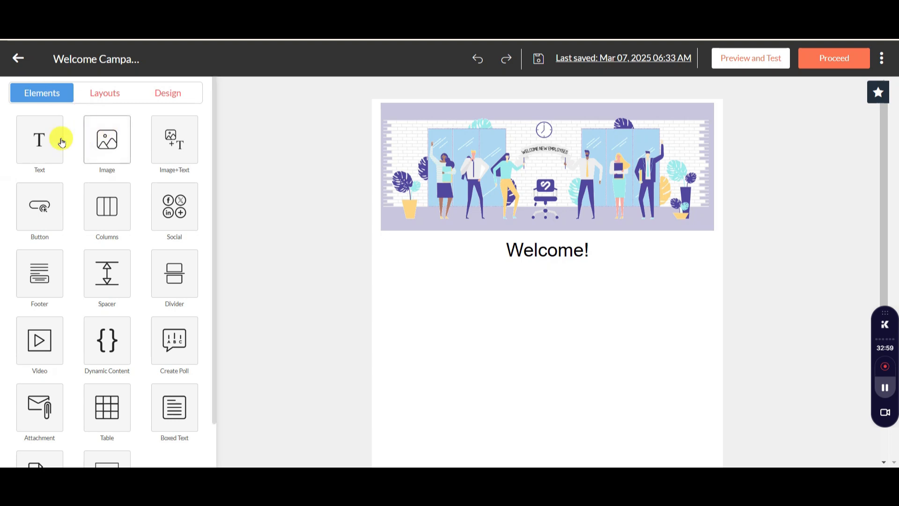
pyautogui.scroll(-1, 71, 281)
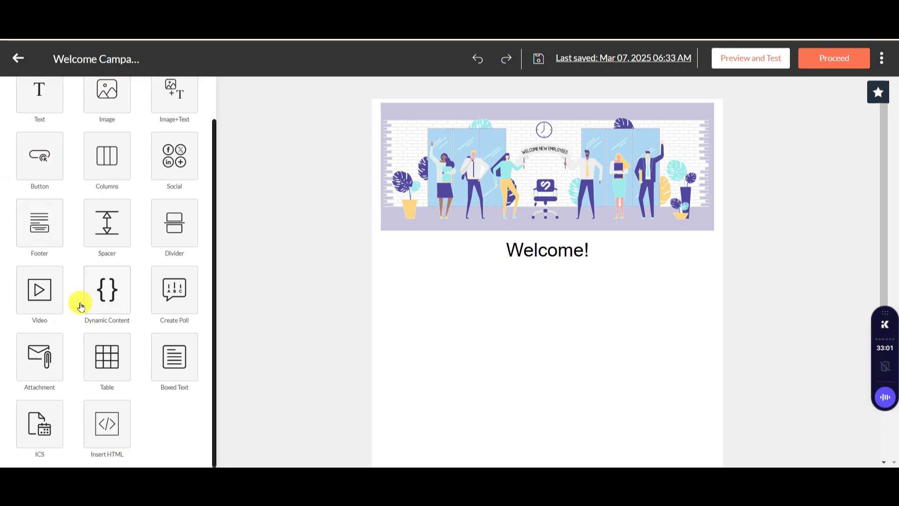
pyautogui.scroll(1, 115, 310)
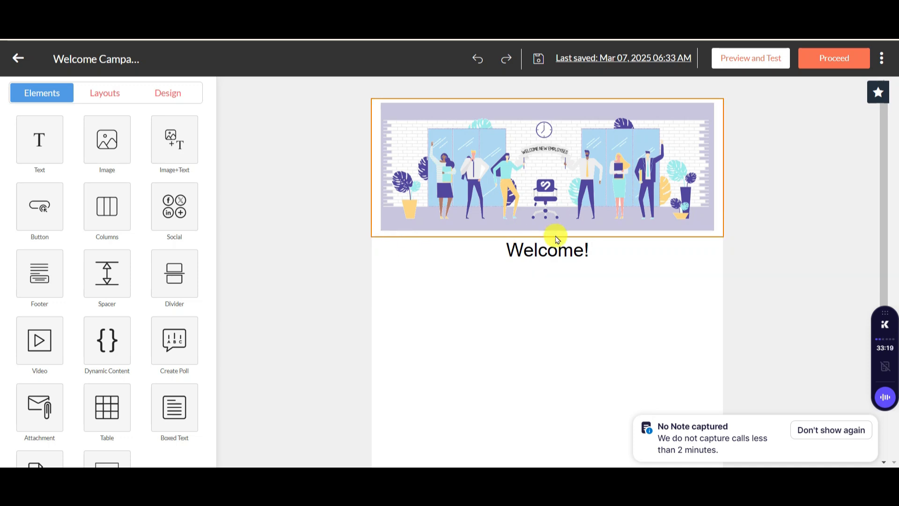
pyautogui.click(108, 288)
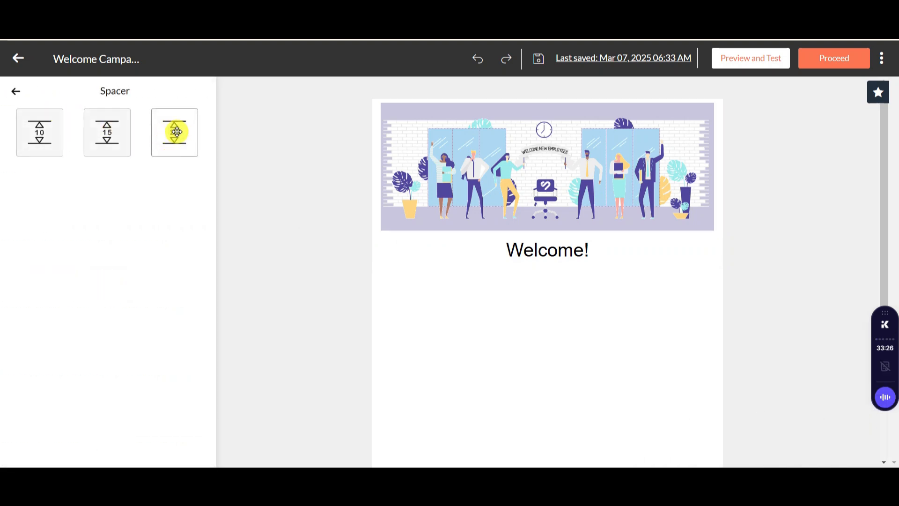
pyautogui.moveTo(174, 129); pyautogui.dragTo(598, 243)
pyautogui.click(768, 243)
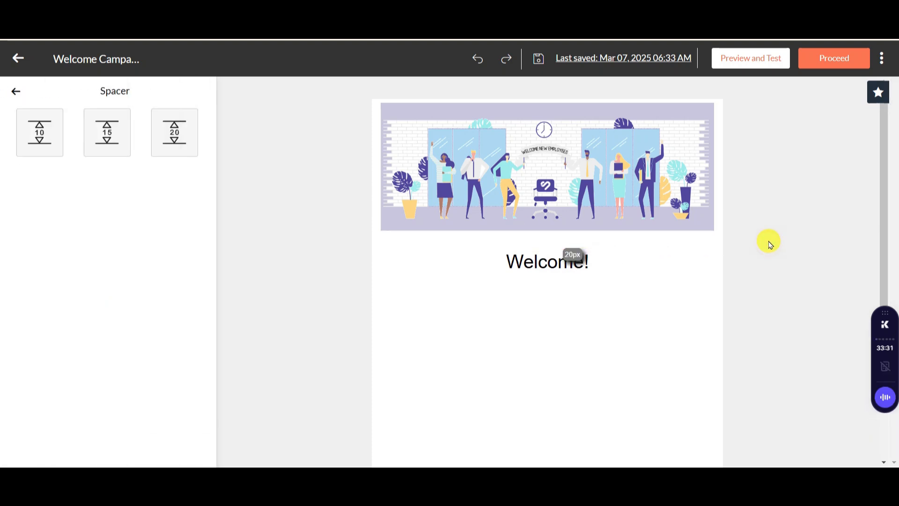
pyautogui.click(585, 148)
pyautogui.click(271, 211)
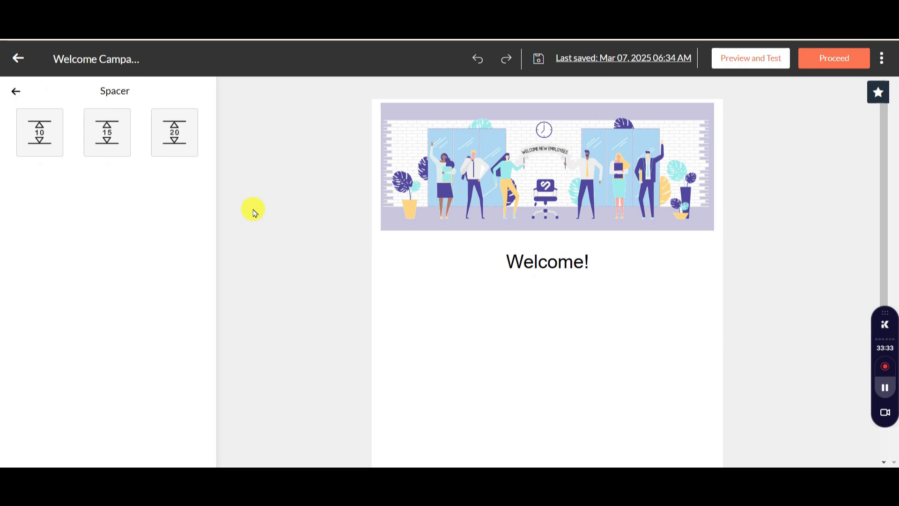
# Add a text block of the smallest size below the "Welcome!" heading.
pyautogui.click(14, 90)
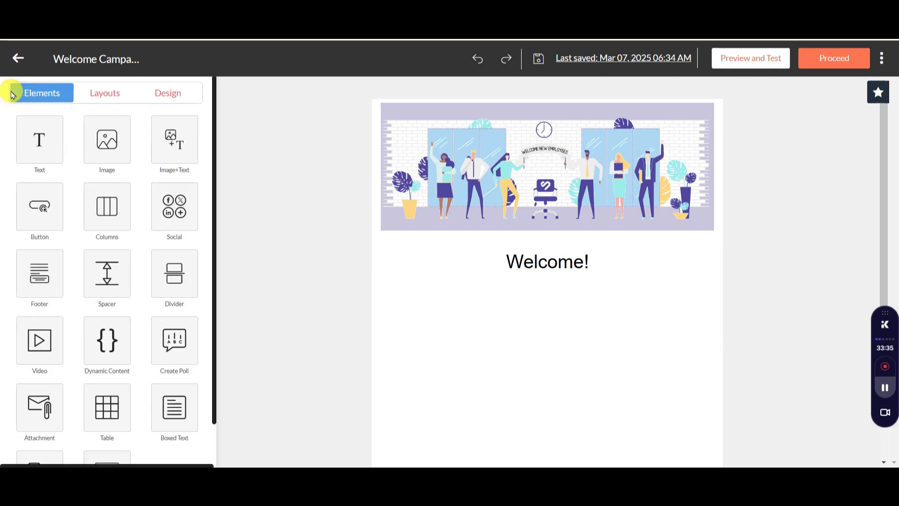
pyautogui.click(33, 154)
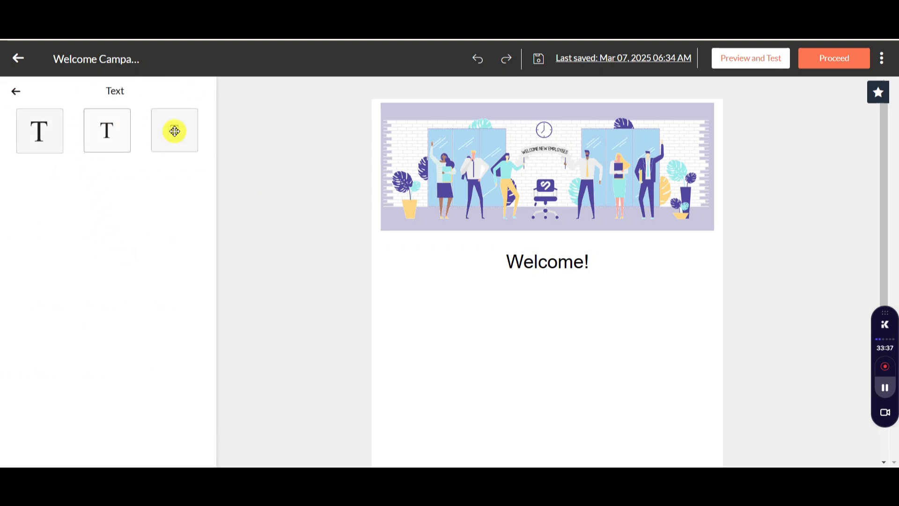
pyautogui.moveTo(178, 133); pyautogui.dragTo(449, 322)
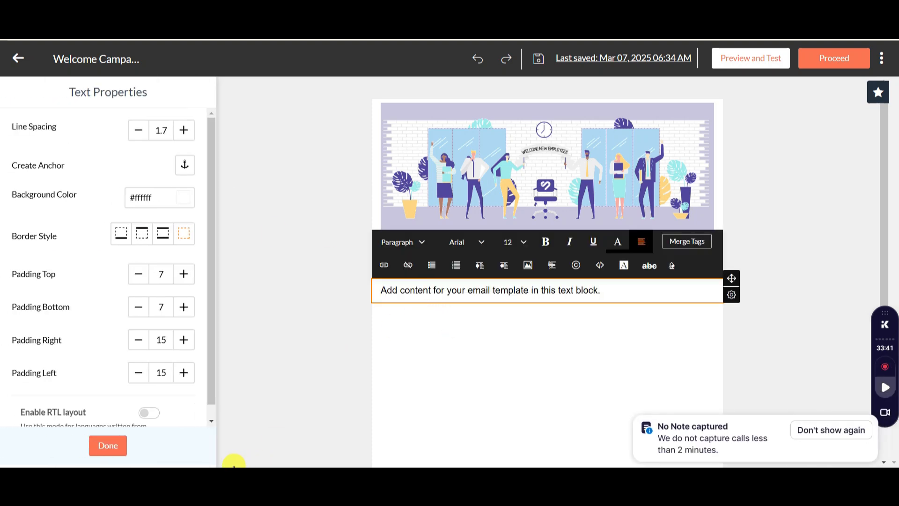
# Copy the Beauty Corp welcome paragraphs from the sticky note and replace the new text block's placeholder with them.
pyautogui.hotkey('alt', 'Tab')
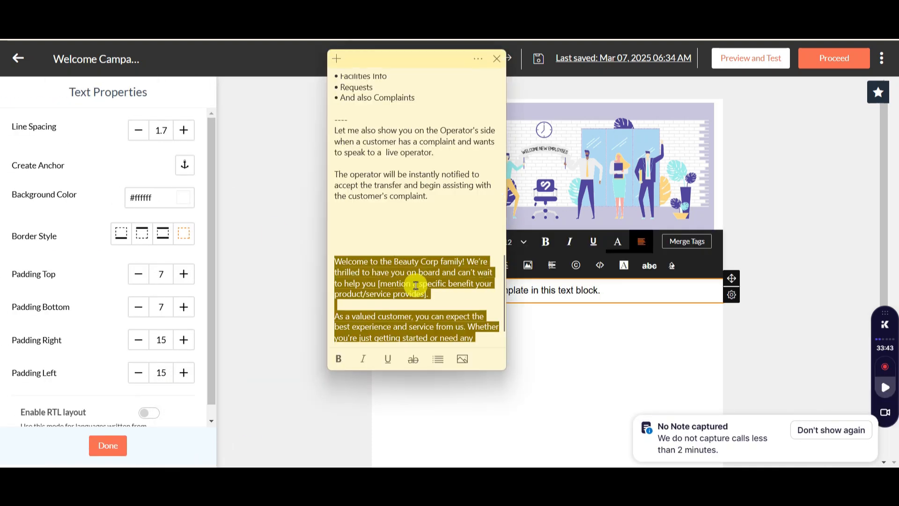
pyautogui.rightClick(416, 286)
pyautogui.click(432, 296)
pyautogui.click(566, 294)
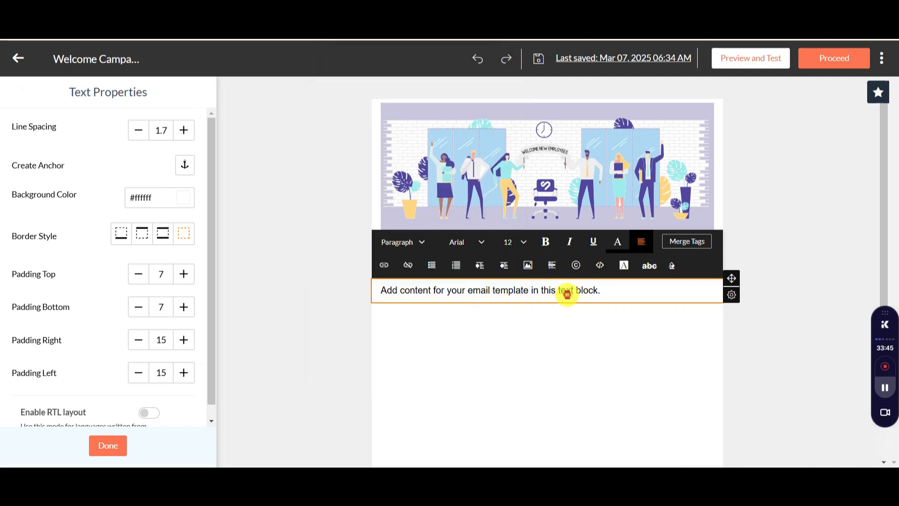
pyautogui.tripleClick(567, 293)
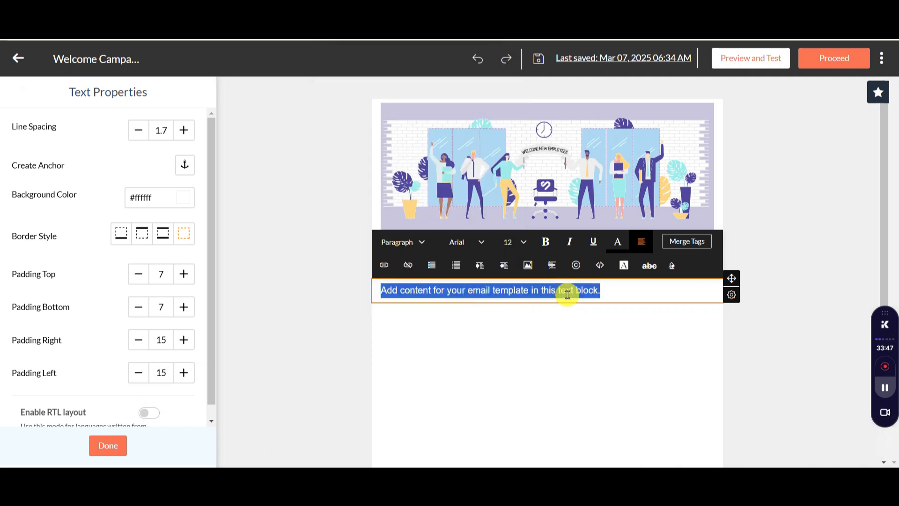
pyautogui.hotkey('ctrl', 'v')
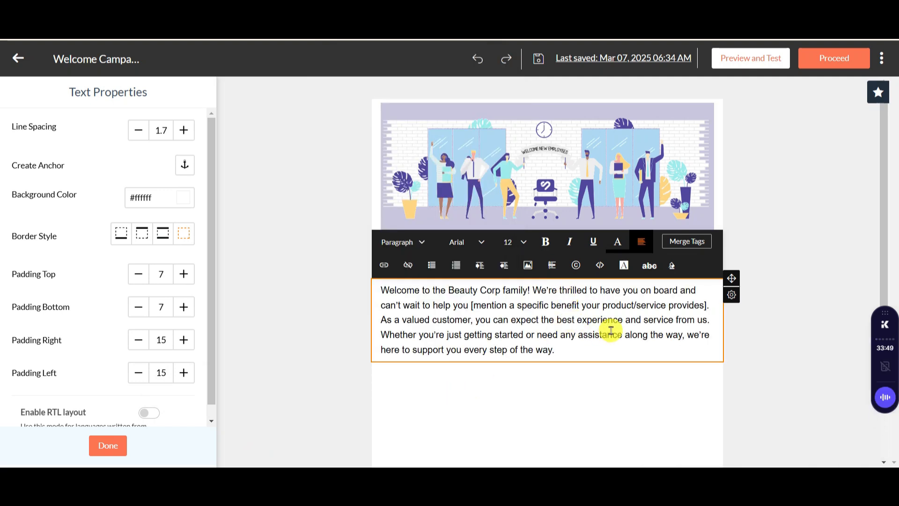
# Separate the two body paragraphs with a blank line, indent the first line of each, and finish editing the text block.
pyautogui.click(381, 320)
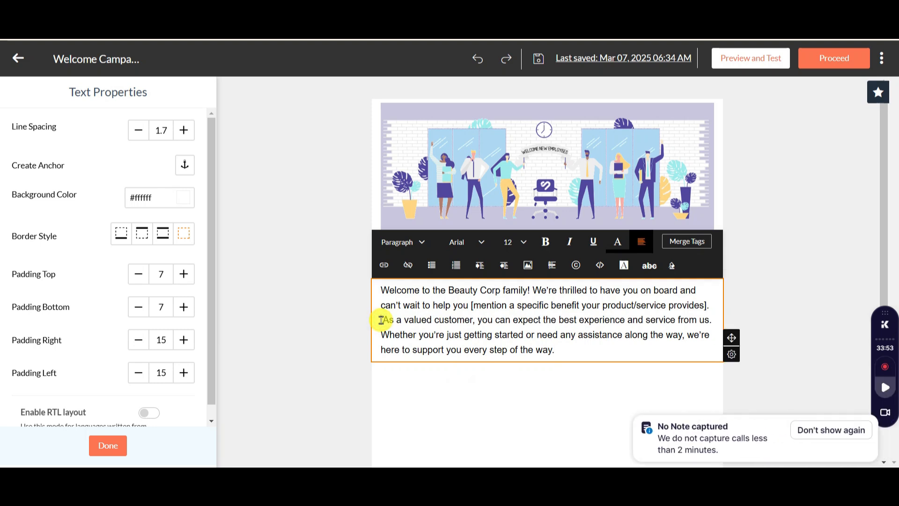
pyautogui.press('Return')
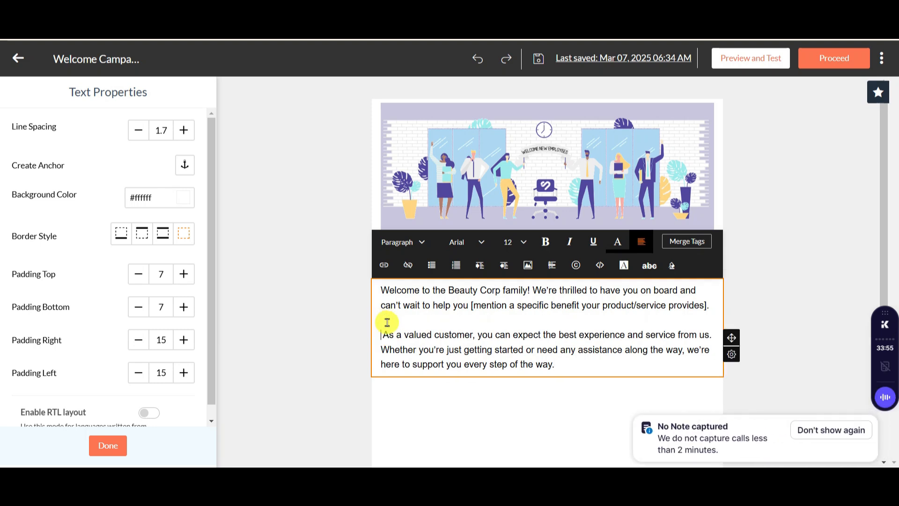
pyautogui.press('BackSpace')
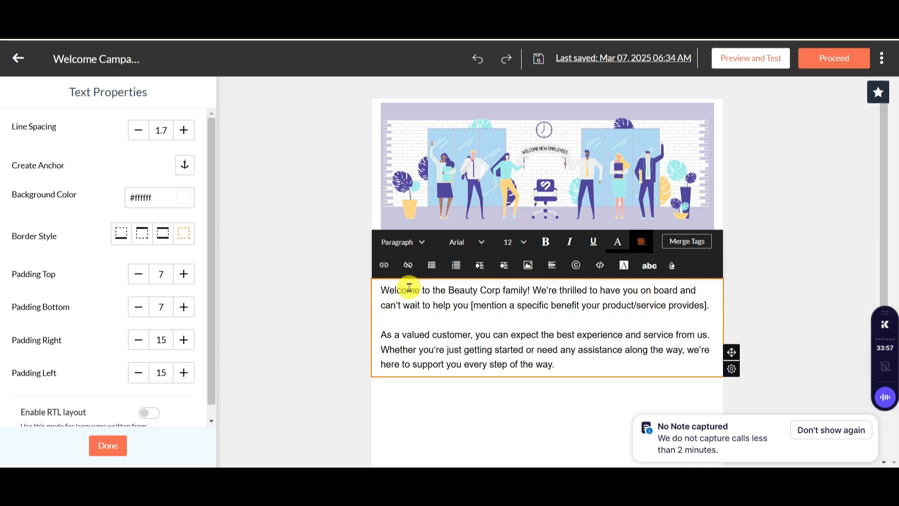
pyautogui.click(384, 292)
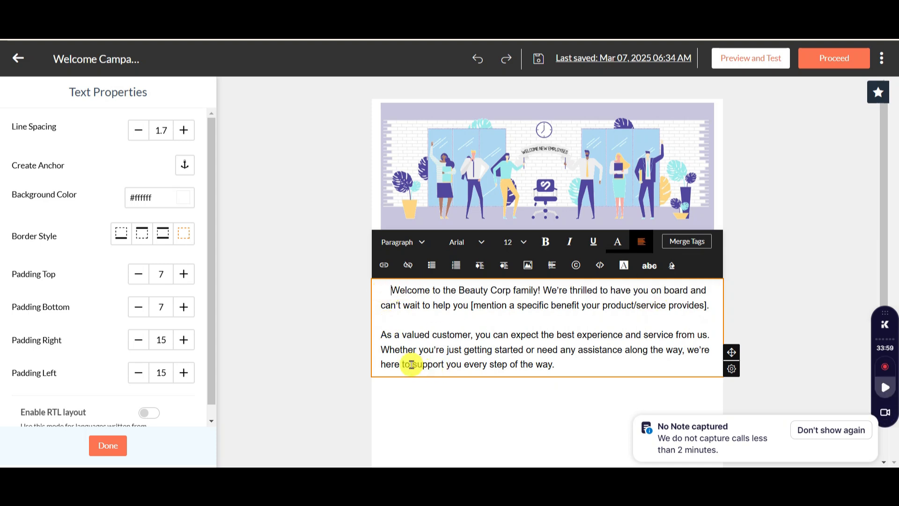
pyautogui.click(382, 337)
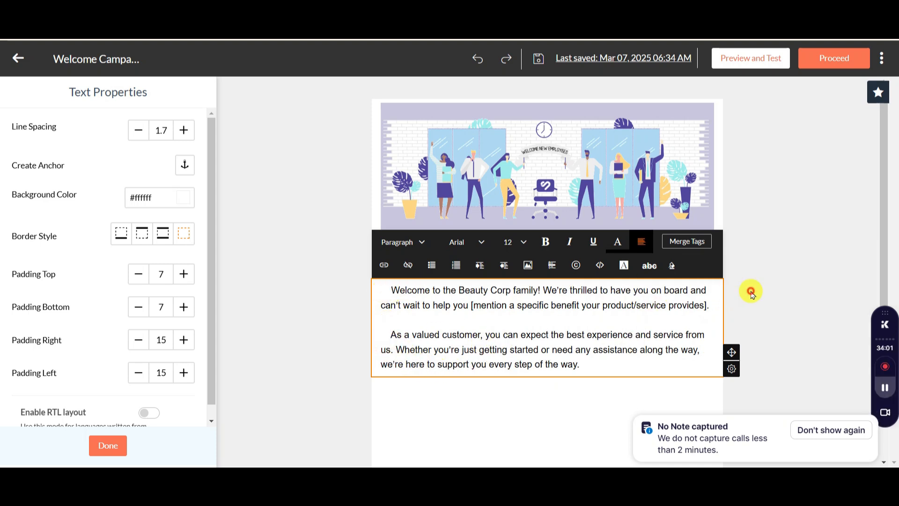
pyautogui.click(730, 292)
pyautogui.scroll(-3, 764, 371)
pyautogui.scroll(3, 743, 355)
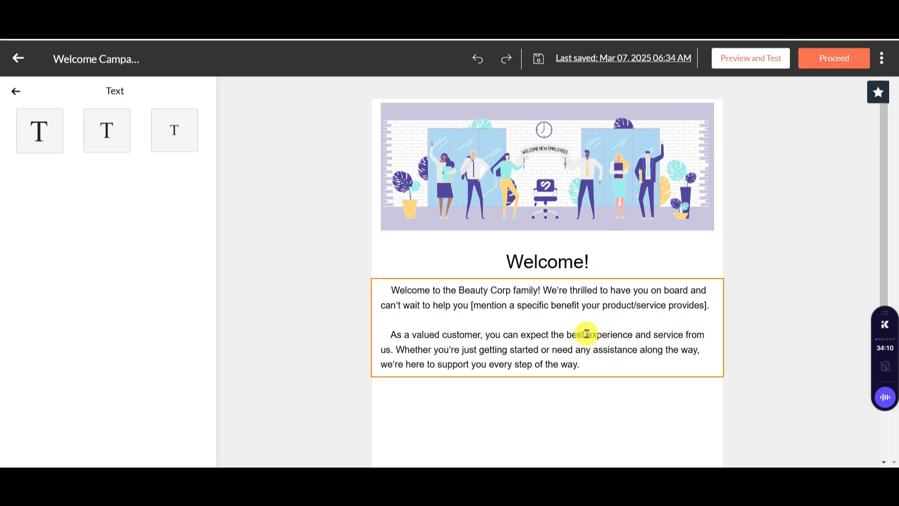
# Move the "Welcome!" heading above the banner image and place a 20 px spacer above the heading.
pyautogui.click(554, 259)
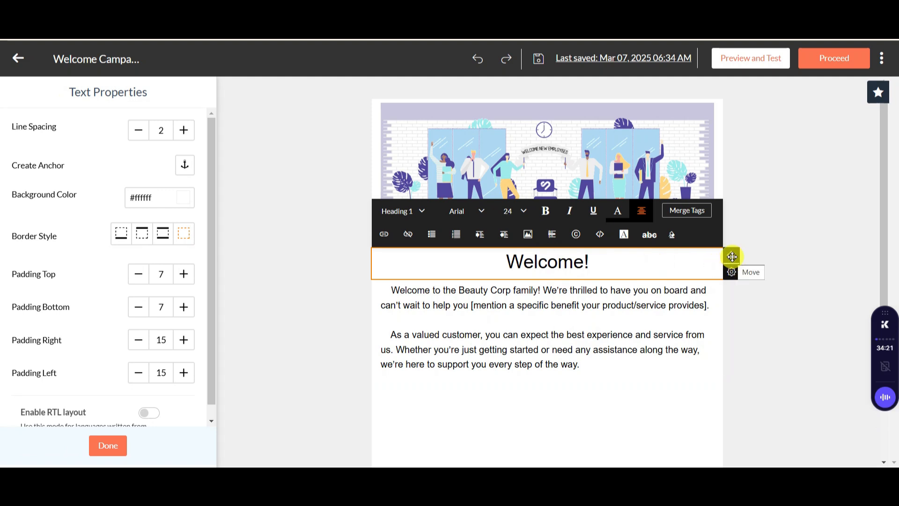
pyautogui.moveTo(731, 257); pyautogui.dragTo(668, 140)
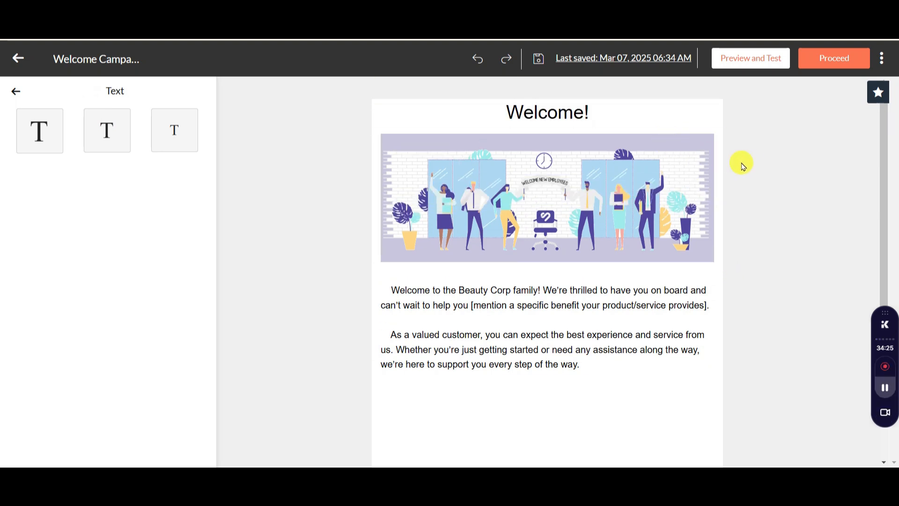
pyautogui.click(13, 90)
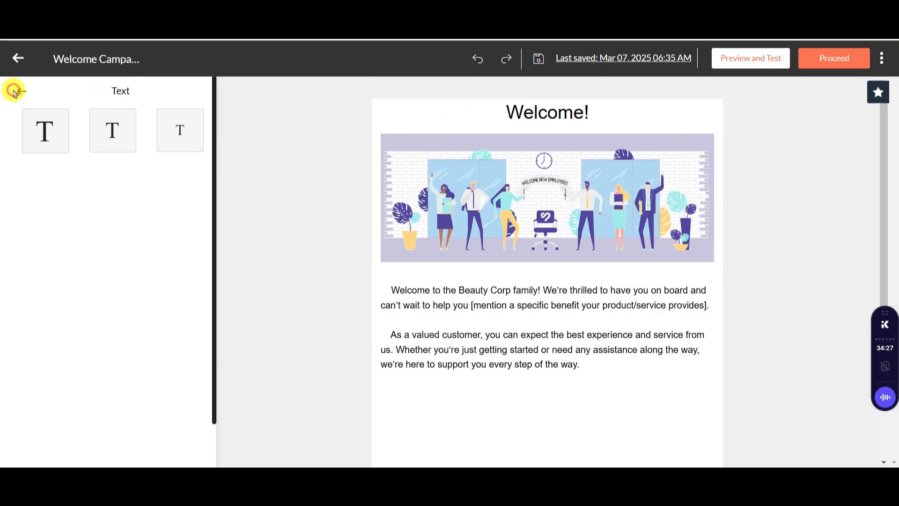
pyautogui.click(108, 288)
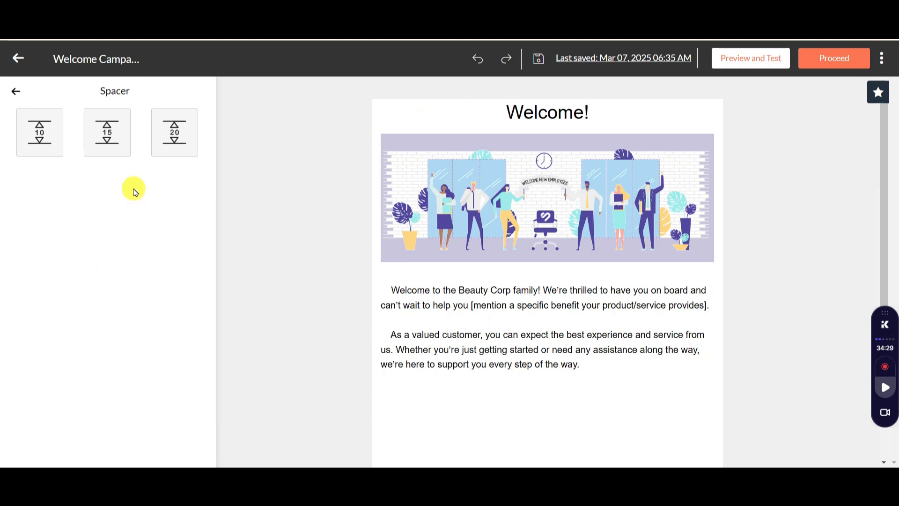
pyautogui.click(160, 142)
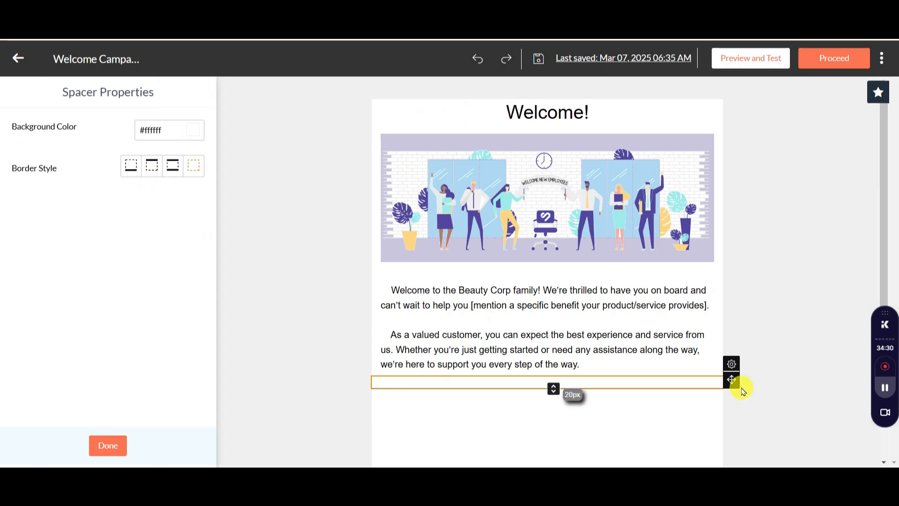
pyautogui.moveTo(732, 377); pyautogui.dragTo(674, 105)
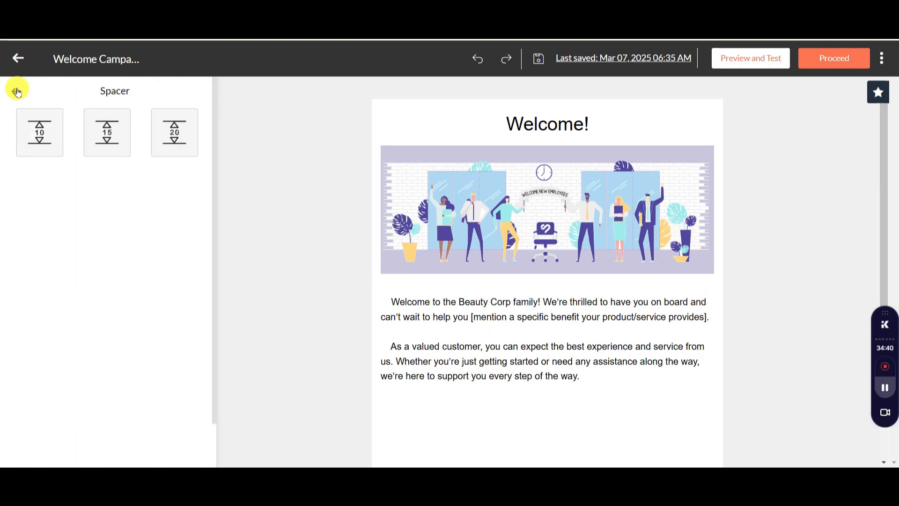
# Insert a thin solid divider between the "Welcome!" heading and the banner image and set its border color to black.
pyautogui.click(16, 90)
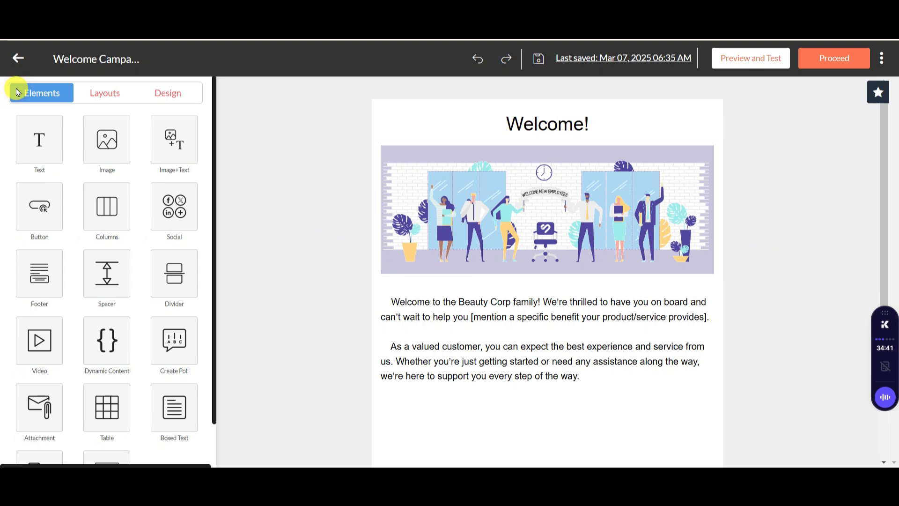
pyautogui.click(196, 292)
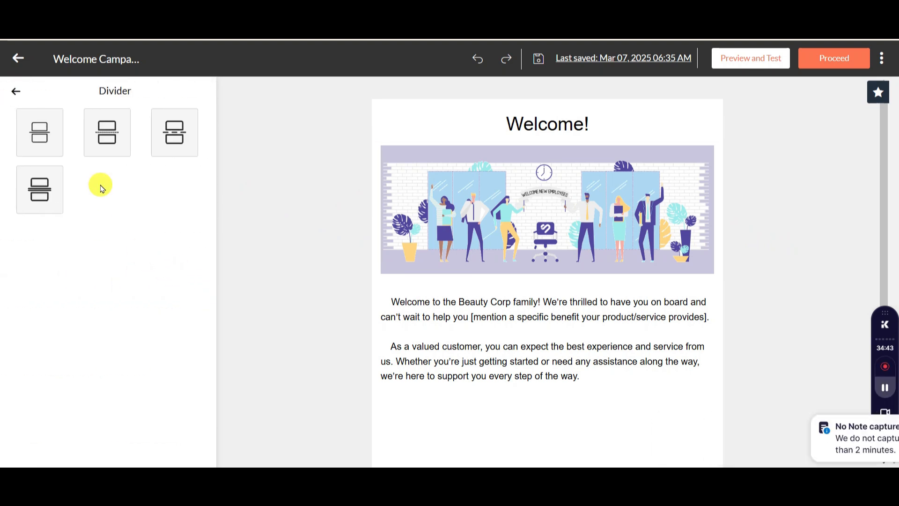
pyautogui.moveTo(41, 133); pyautogui.dragTo(524, 144)
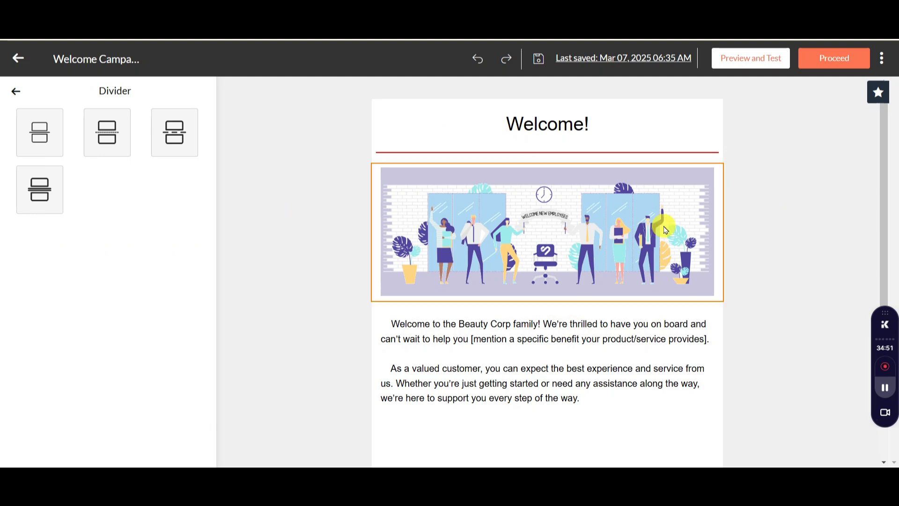
pyautogui.click(590, 155)
pyautogui.click(192, 255)
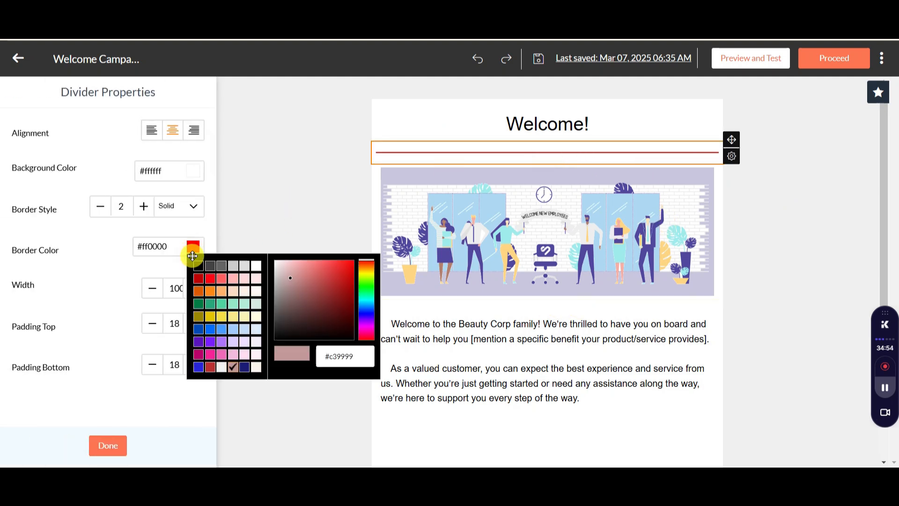
pyautogui.click(199, 266)
pyautogui.click(773, 301)
# Add a social block with round icons below the body text and center-align it.
pyautogui.scroll(-4, 773, 301)
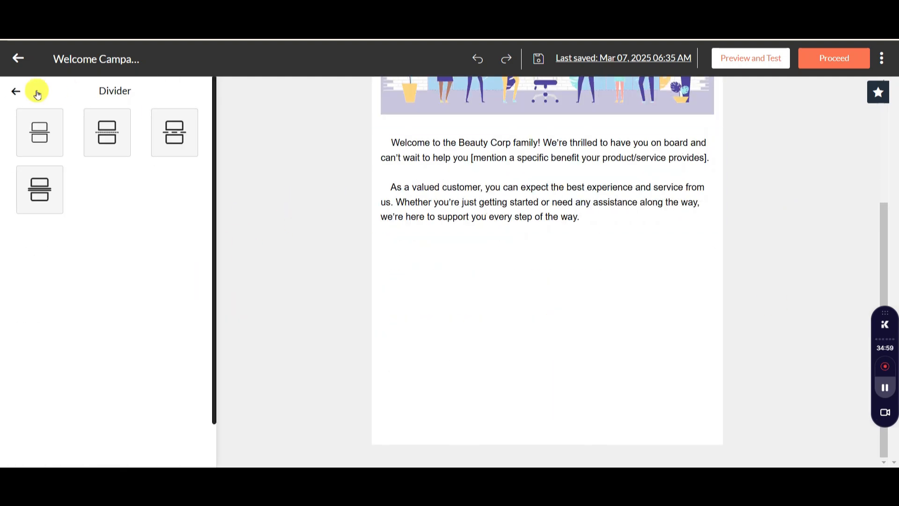
pyautogui.click(21, 91)
pyautogui.click(173, 220)
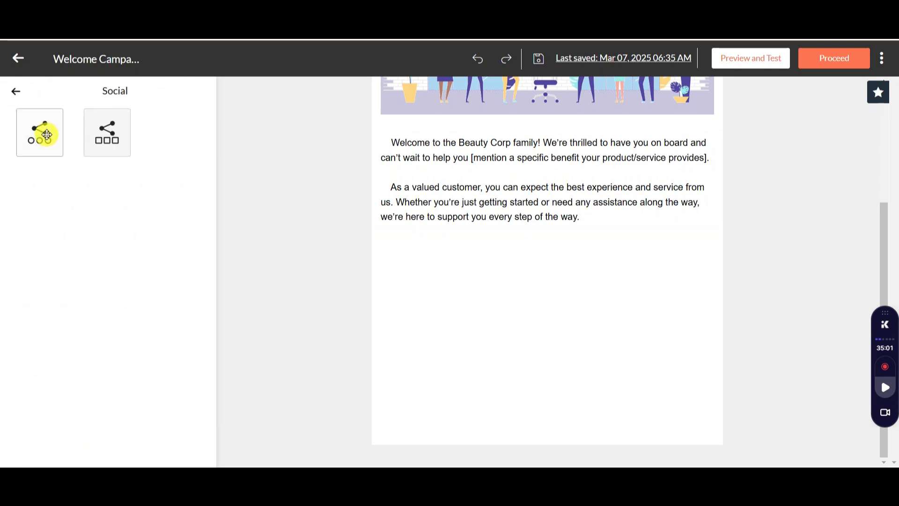
pyautogui.moveTo(43, 134); pyautogui.dragTo(485, 330)
pyautogui.click(70, 125)
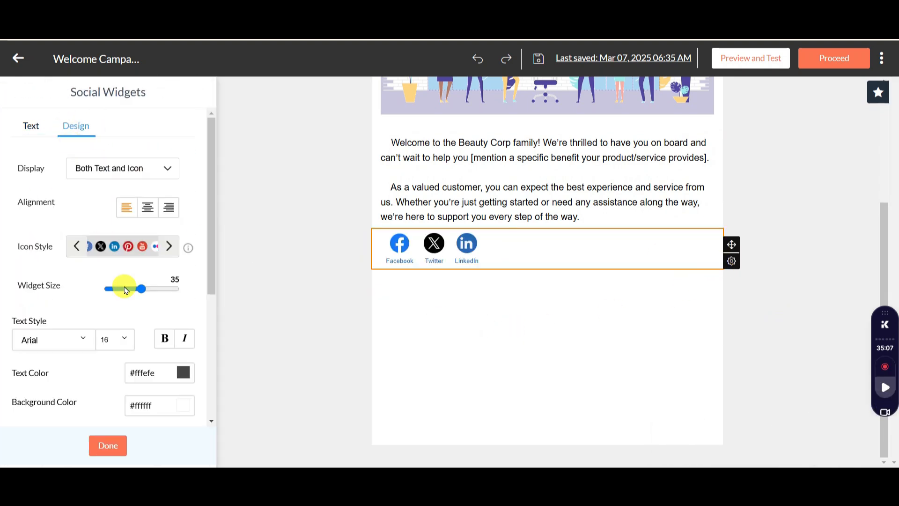
pyautogui.click(148, 209)
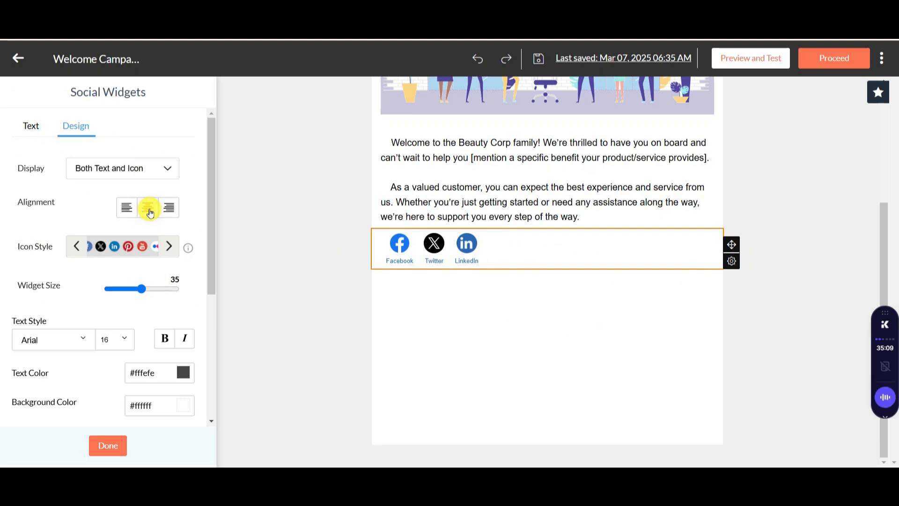
# Remove Twitter from the social block, add Instagram, and finish editing the block.
pyautogui.click(22, 122)
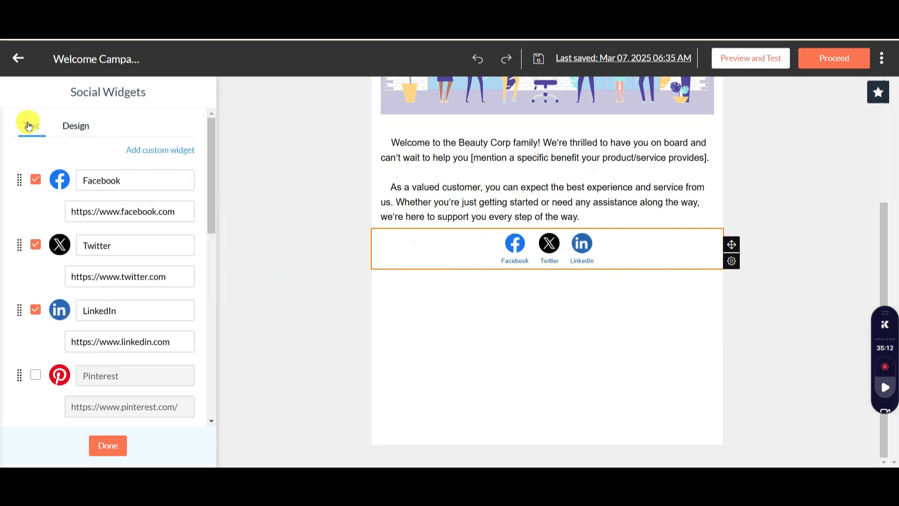
pyautogui.scroll(-2, 132, 211)
pyautogui.scroll(-3, 135, 226)
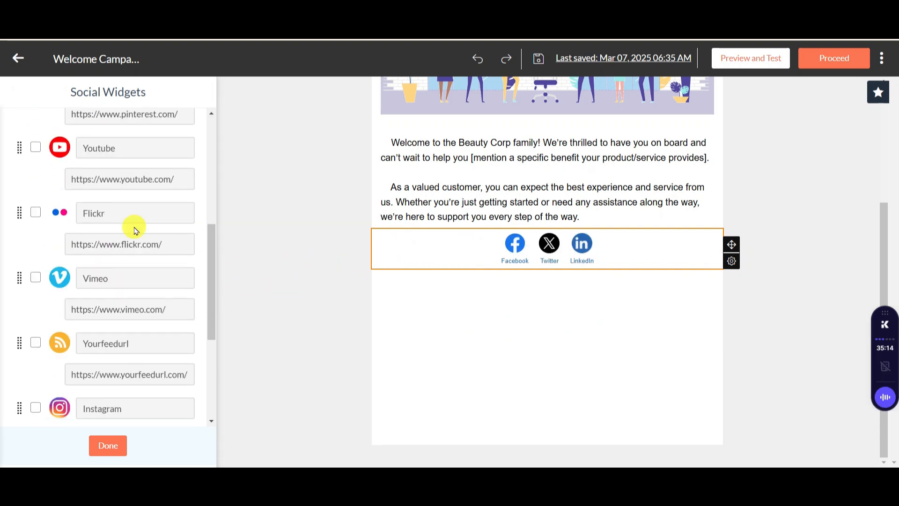
pyautogui.scroll(-3, 135, 229)
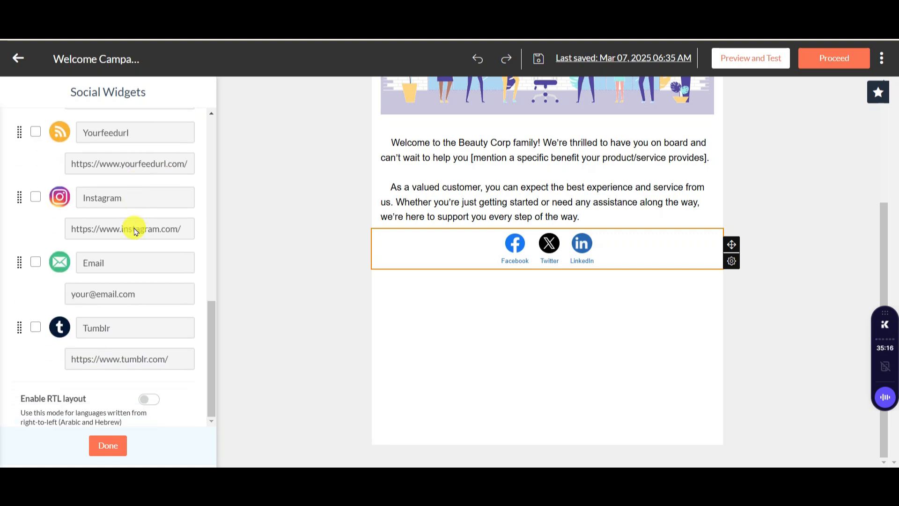
pyautogui.scroll(8, 134, 231)
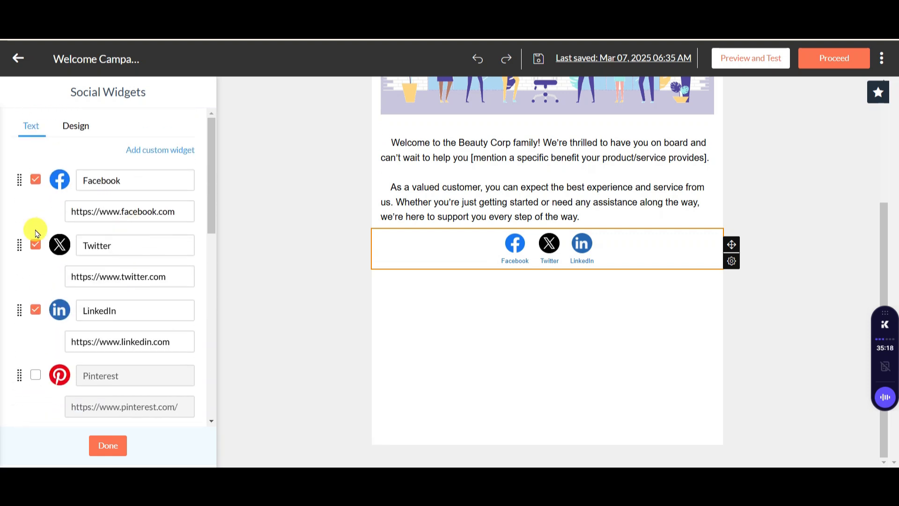
pyautogui.click(36, 244)
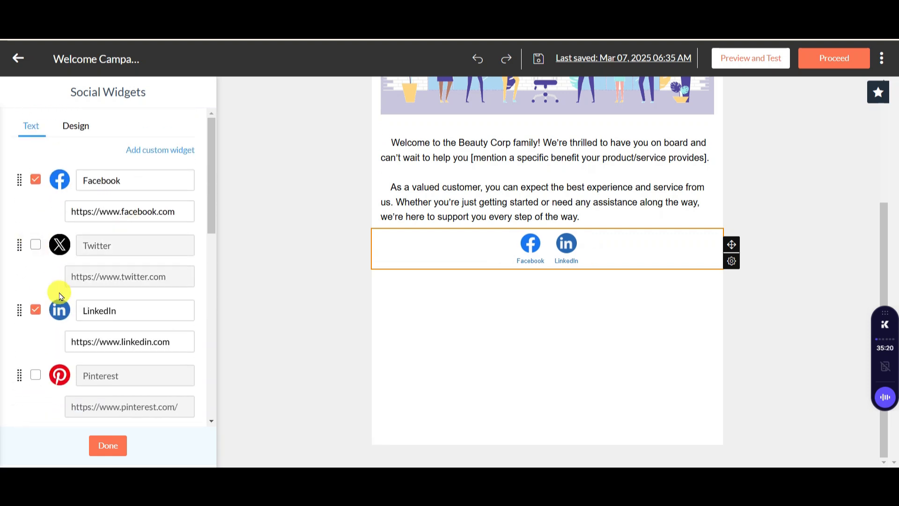
pyautogui.scroll(-8, 66, 305)
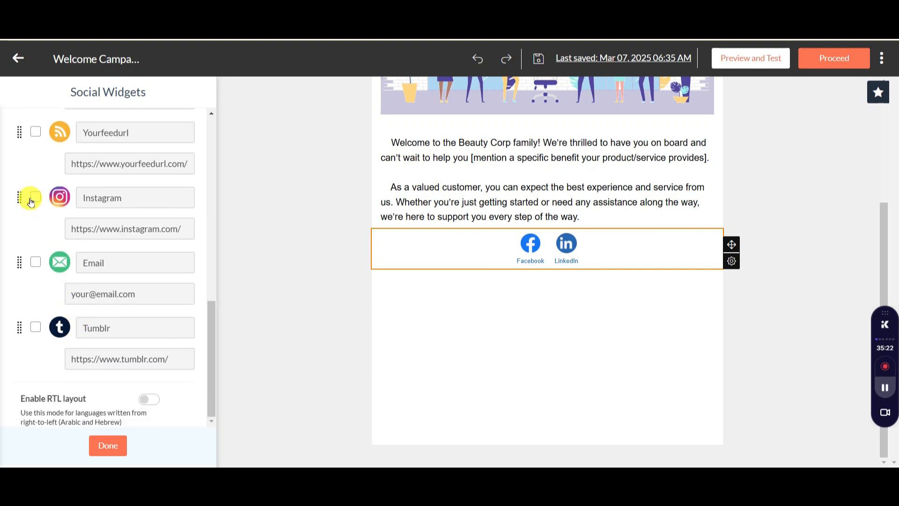
pyautogui.click(32, 201)
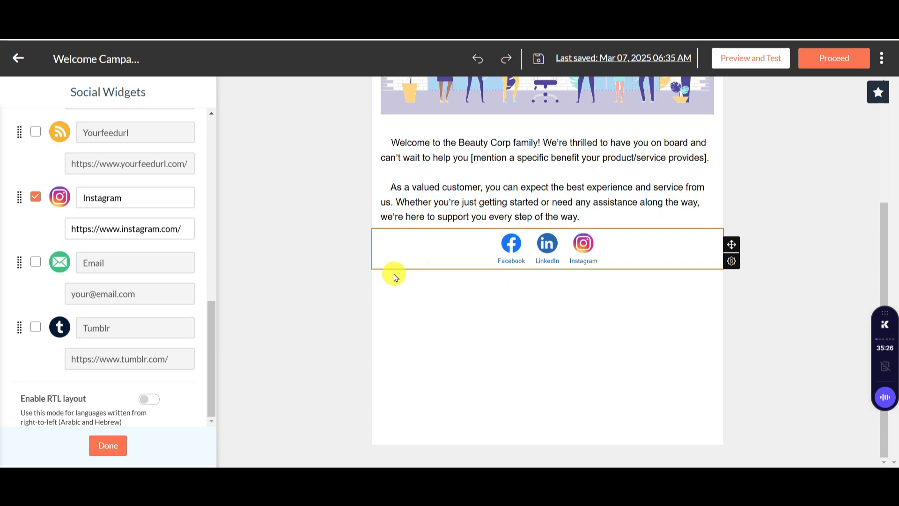
pyautogui.click(120, 445)
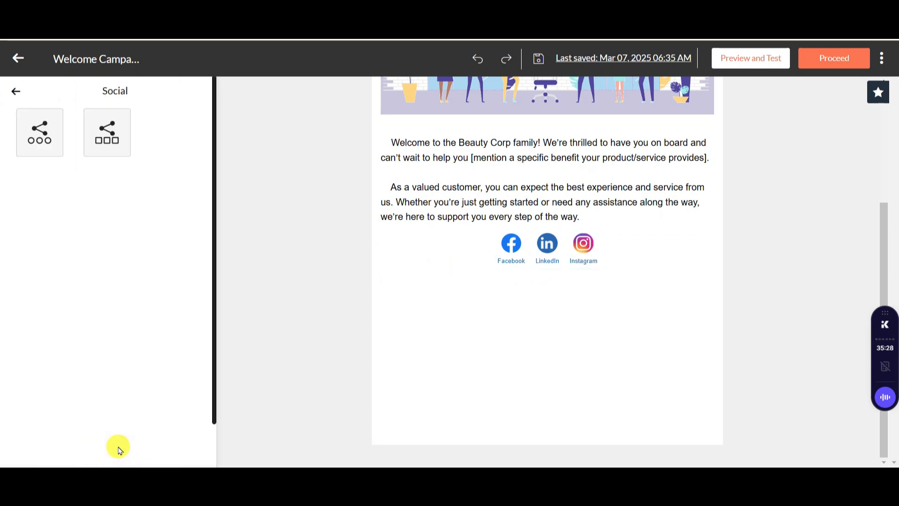
# Add a footer block with the unsubscribe and update-preferences links below the social icons.
pyautogui.click(14, 91)
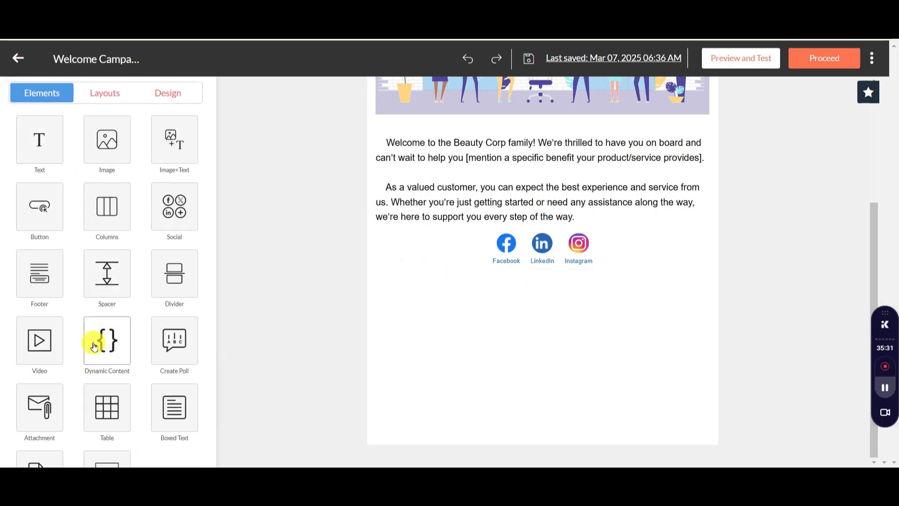
pyautogui.scroll(-1, 94, 346)
pyautogui.click(57, 234)
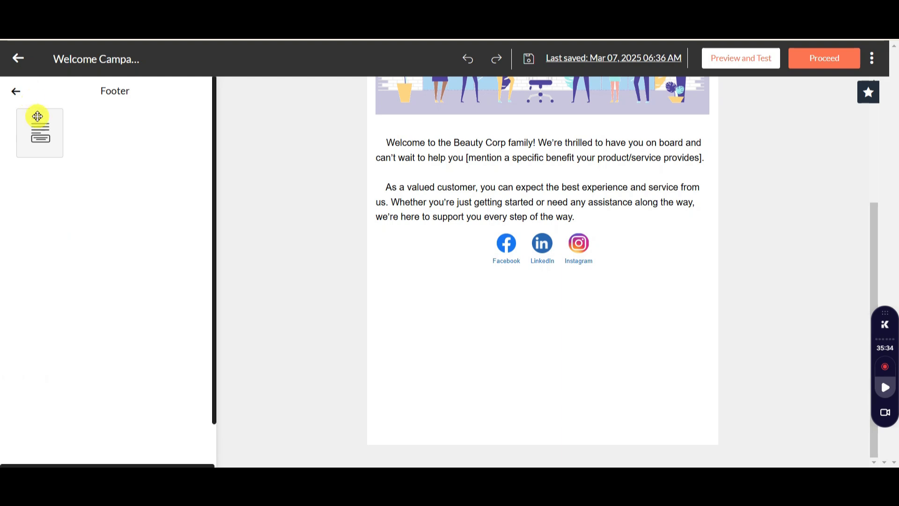
pyautogui.click(37, 116)
pyautogui.click(305, 297)
pyautogui.click(18, 96)
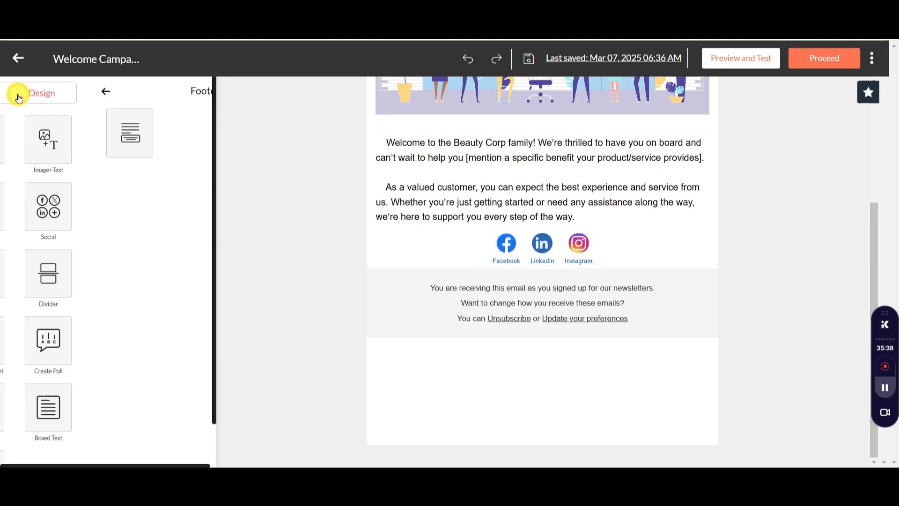
# Add a text block below the footer reading "Follow us" and center-align its text.
pyautogui.click(46, 148)
pyautogui.moveTo(164, 136); pyautogui.dragTo(510, 255)
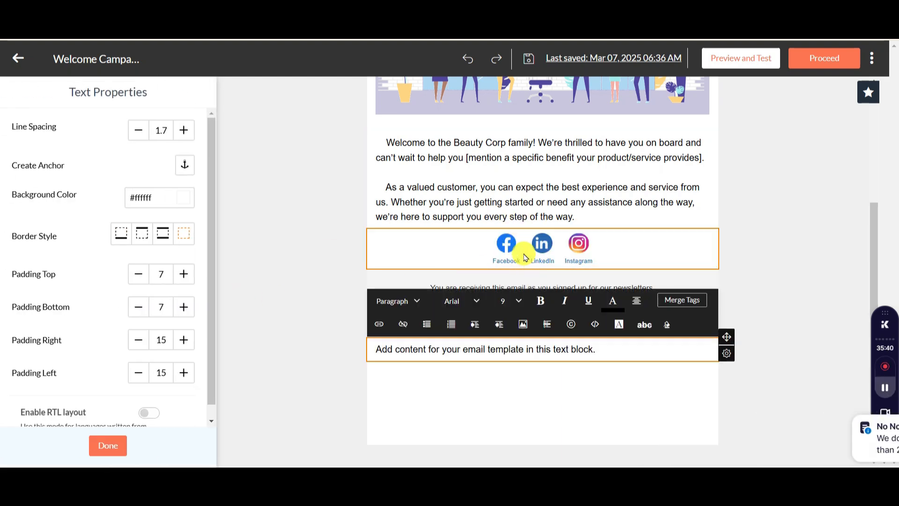
pyautogui.tripleClick(598, 345)
pyautogui.write('Follow us')
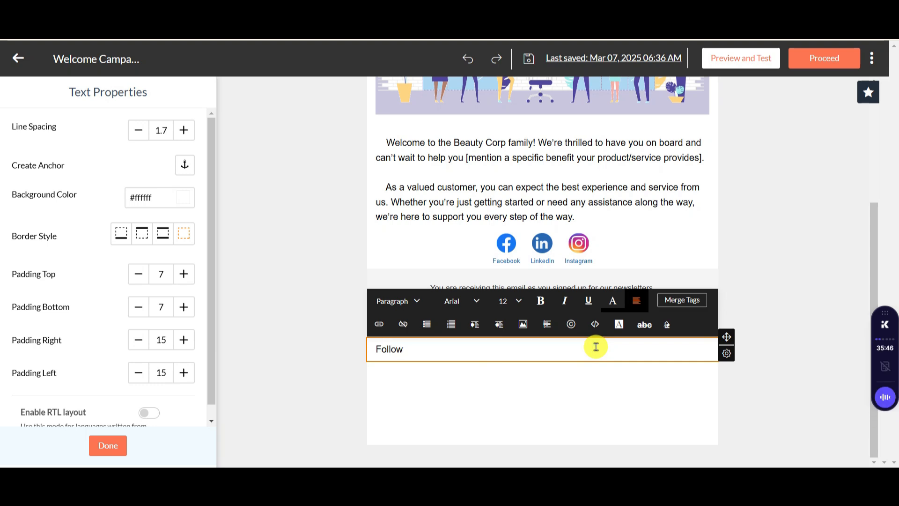
pyautogui.click(637, 301)
pyautogui.click(638, 238)
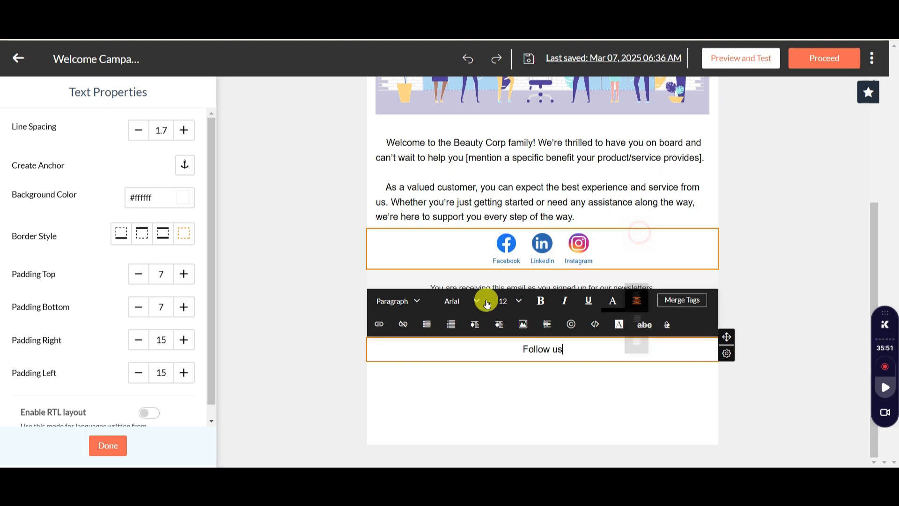
# Make the "Follow us" text bold and move its block between the body text and the social icons.
pyautogui.tripleClick(547, 350)
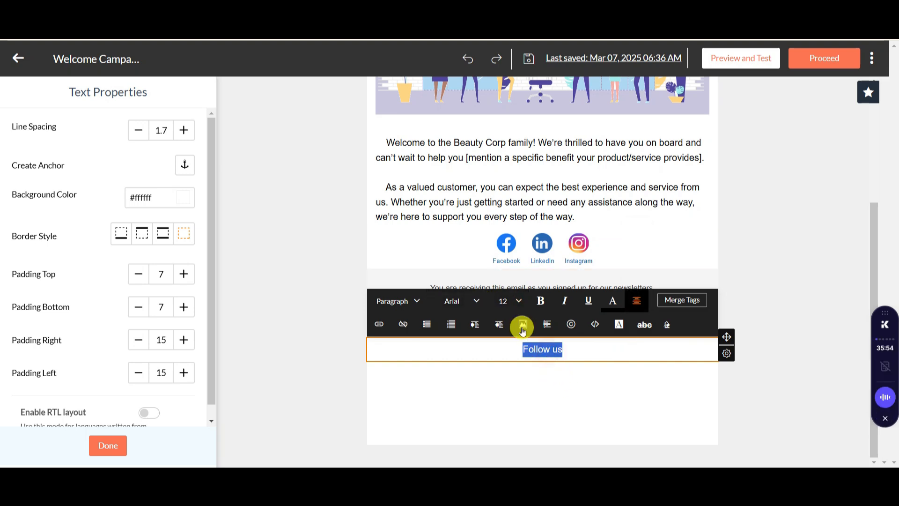
pyautogui.click(540, 301)
pyautogui.click(584, 350)
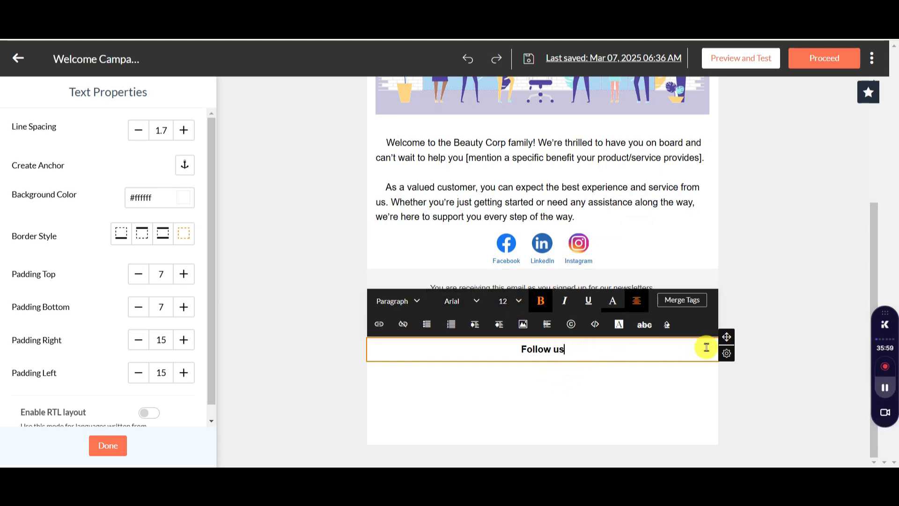
pyautogui.moveTo(732, 337); pyautogui.dragTo(686, 243)
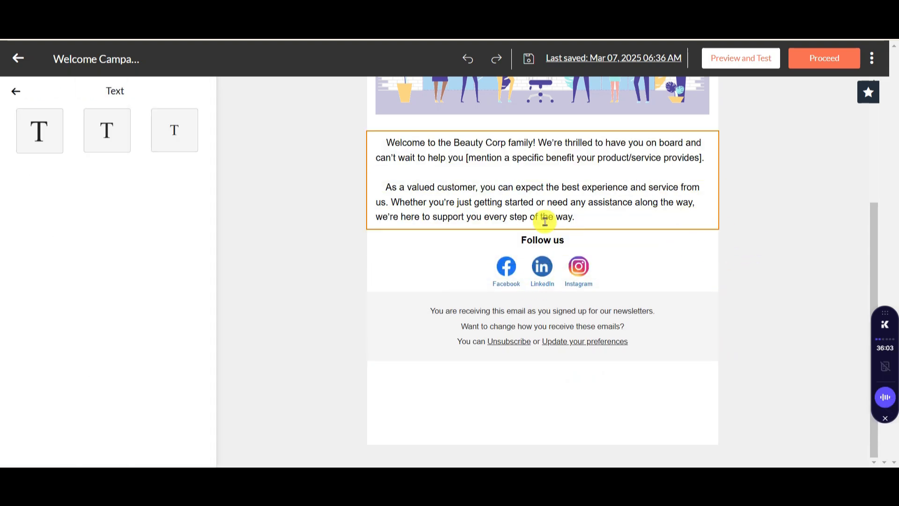
# Insert a 20 px spacer between the body text and the "Follow us" text.
pyautogui.click(14, 90)
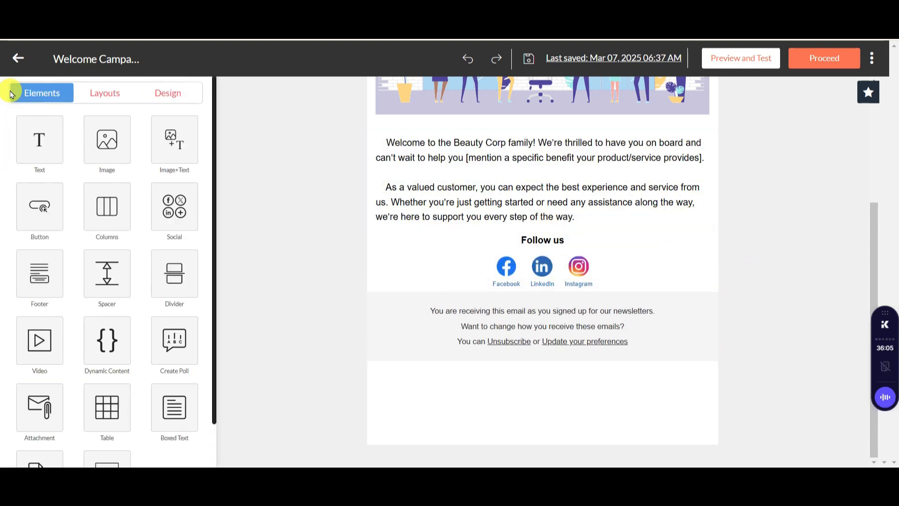
pyautogui.click(121, 285)
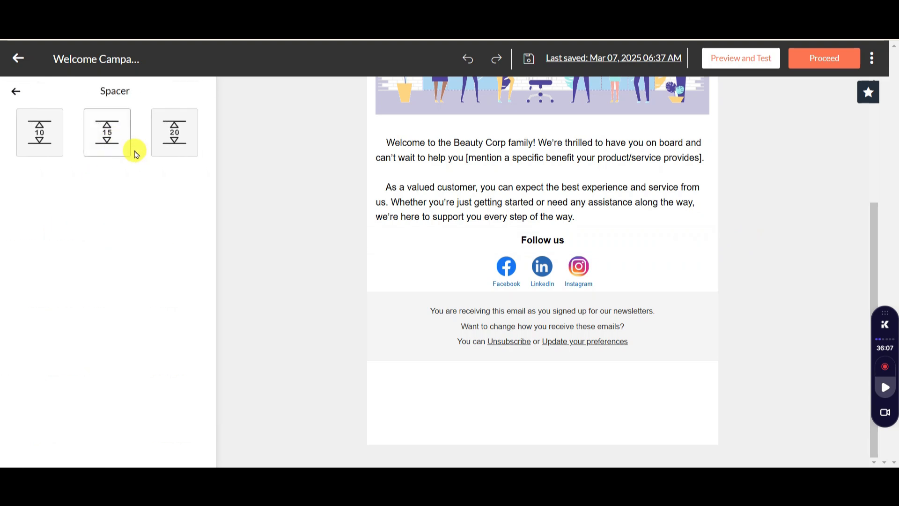
pyautogui.click(164, 135)
pyautogui.moveTo(726, 348); pyautogui.dragTo(743, 257)
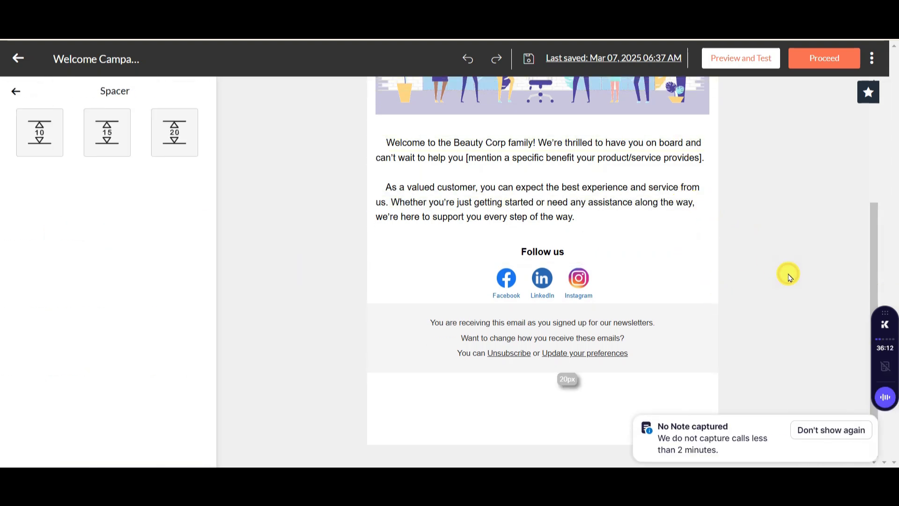
pyautogui.scroll(4, 727, 457)
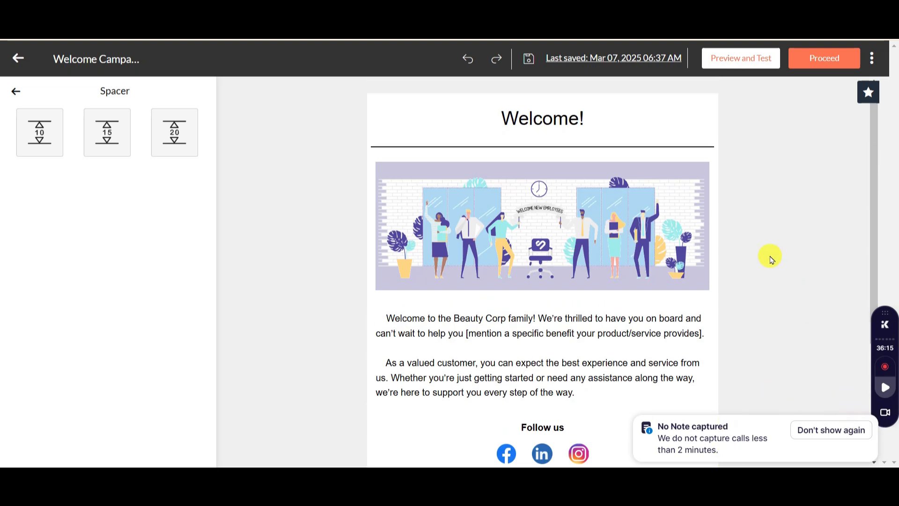
pyautogui.click(16, 90)
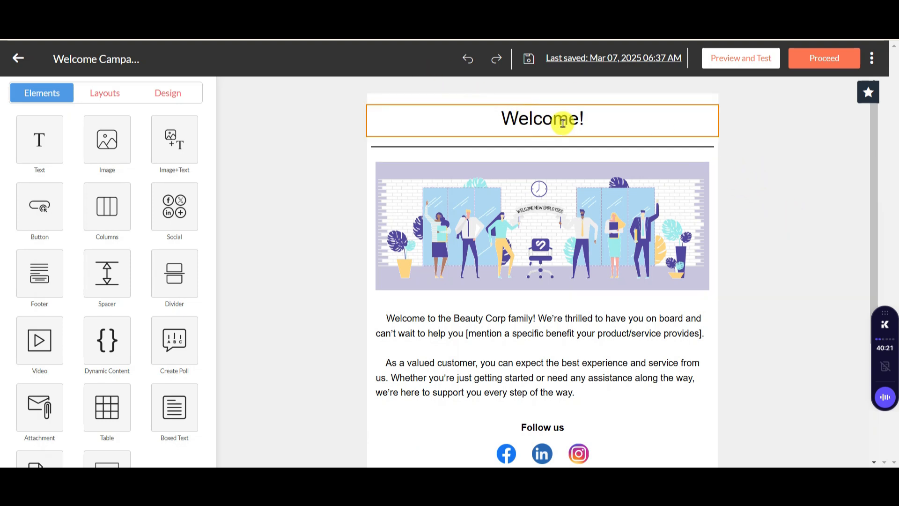
# Insert the First Name contact merge tag after "Welcome" in the heading, on the same line and without the exclamation mark.
pyautogui.click(588, 119)
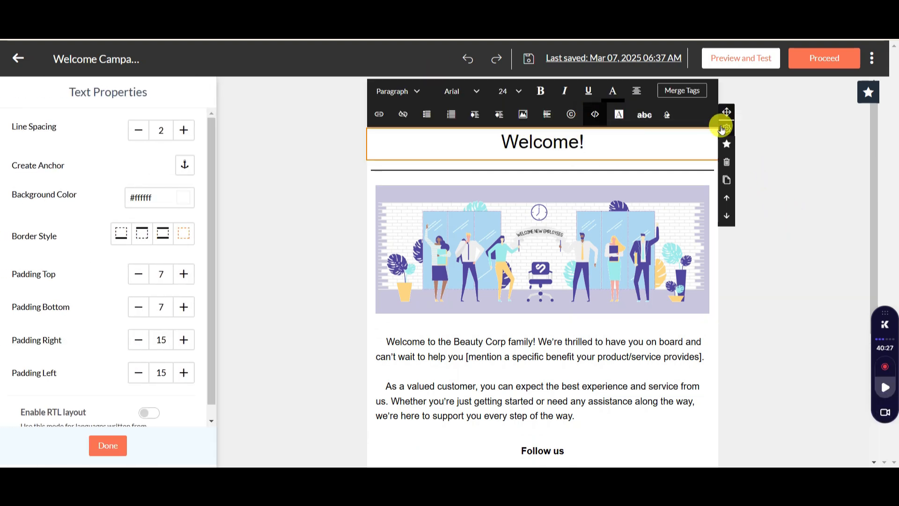
pyautogui.click(687, 93)
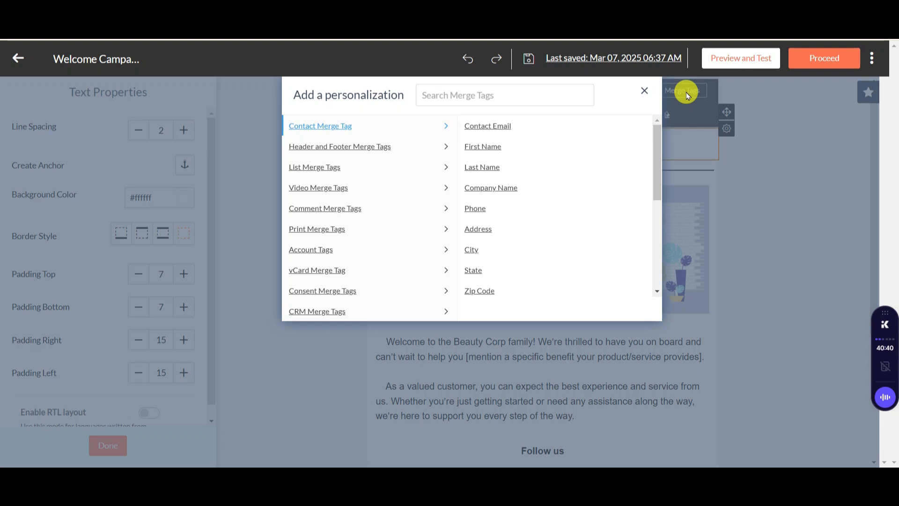
pyautogui.click(491, 148)
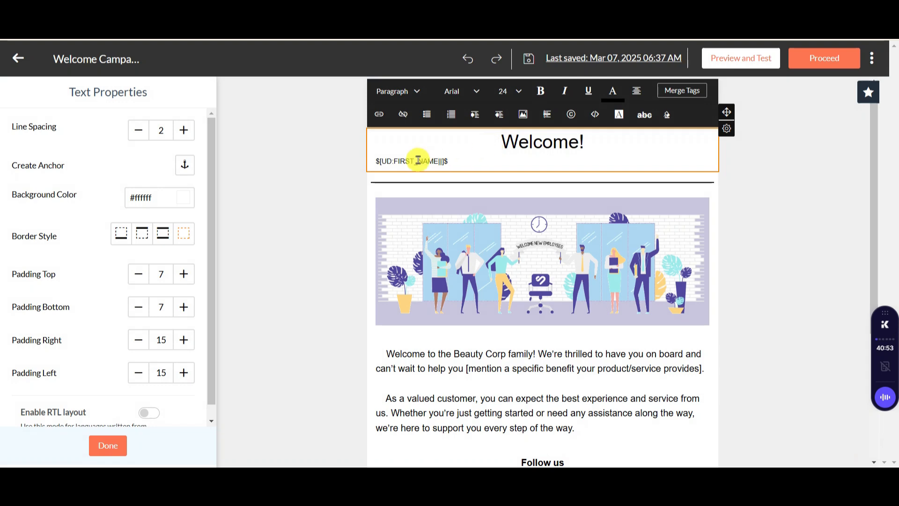
pyautogui.click(397, 182)
pyautogui.press('BackSpace')
pyautogui.press('BackSpace')
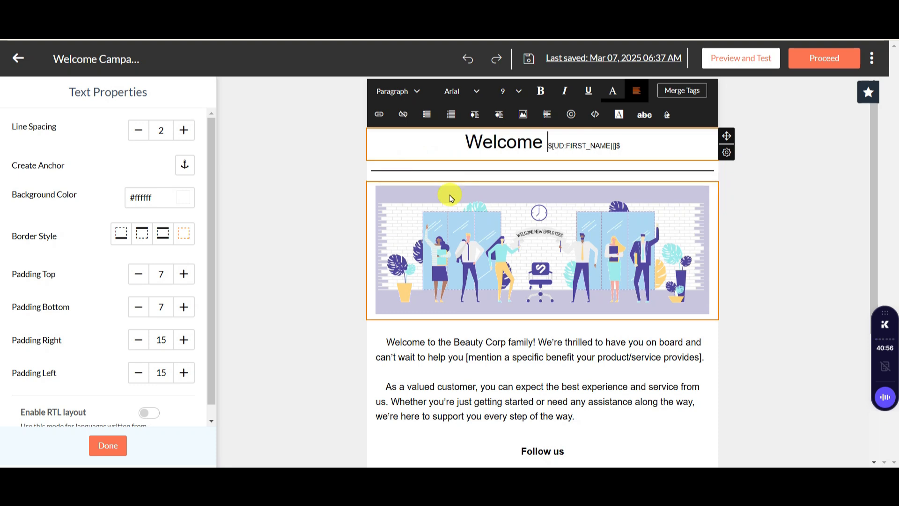
# Format the First Name merge tag in the heading as Heading 1 and add "!" after it.
pyautogui.tripleClick(604, 146)
pyautogui.click(605, 148)
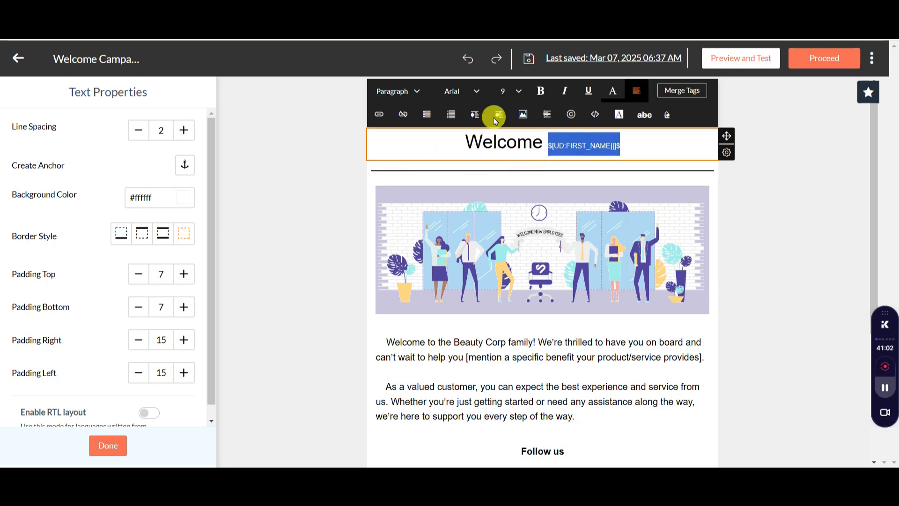
pyautogui.click(418, 90)
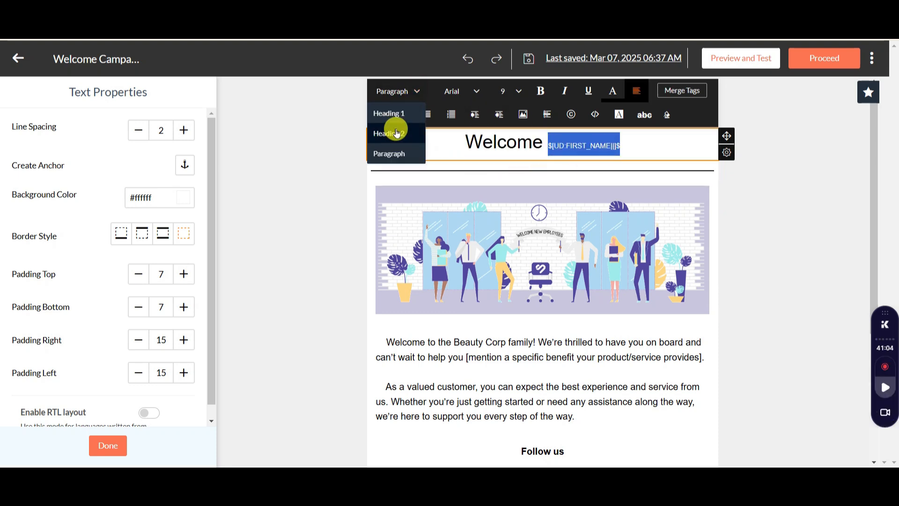
pyautogui.click(393, 114)
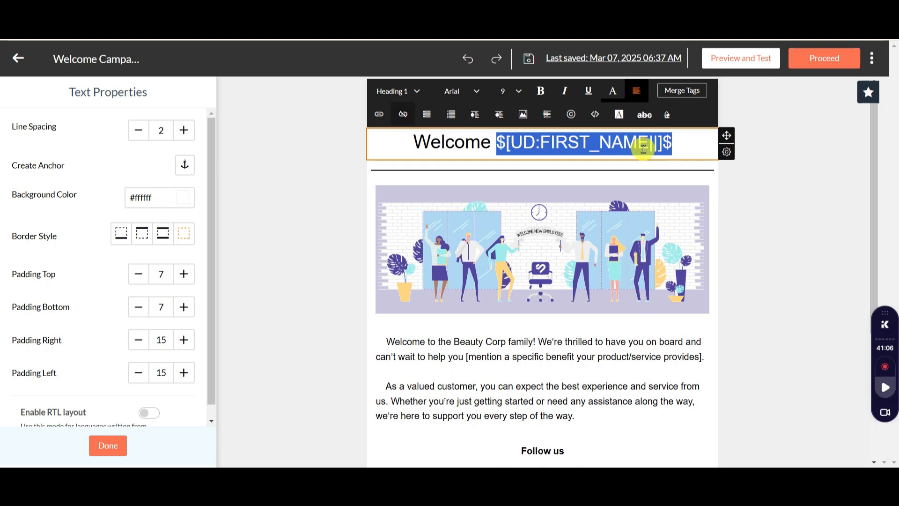
pyautogui.click(674, 145)
pyautogui.write('!')
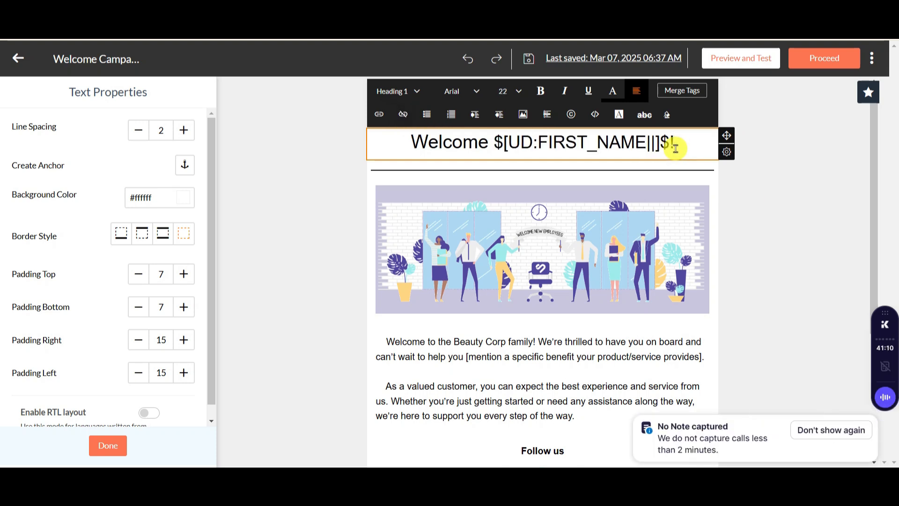
# Remove the indents of both body paragraphs and make an empty line above the first one.
pyautogui.scroll(-1, 766, 294)
pyautogui.scroll(-5, 766, 295)
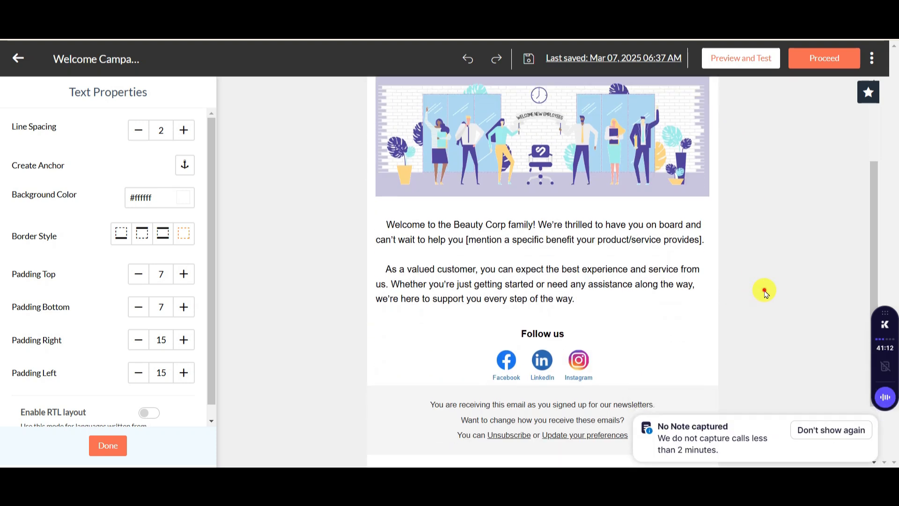
pyautogui.click(474, 221)
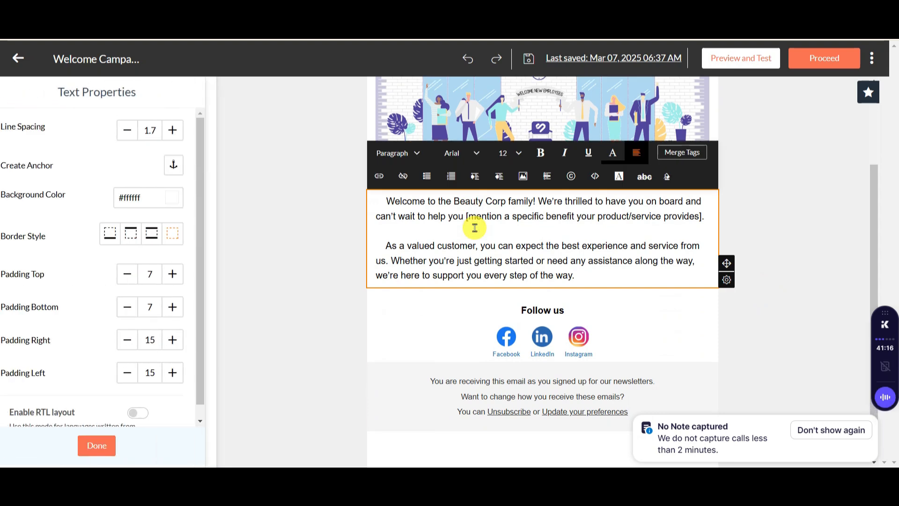
pyautogui.click(387, 202)
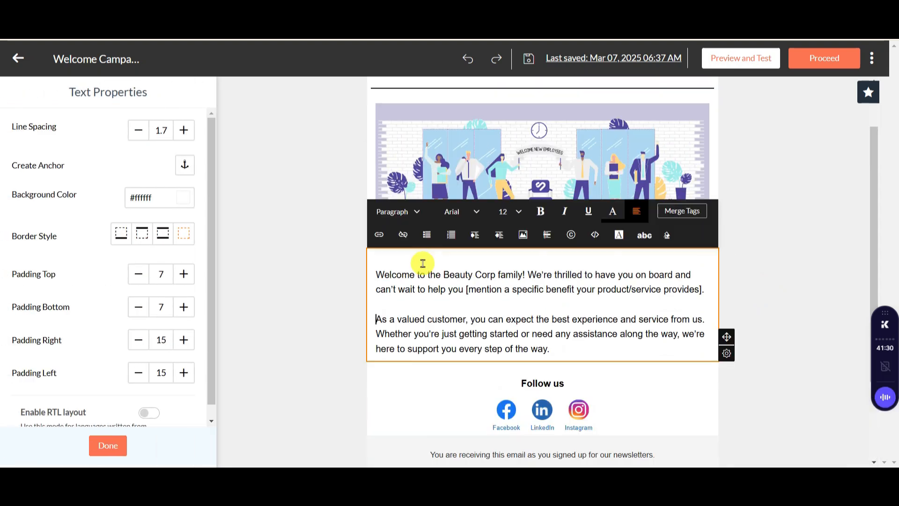
pyautogui.click(424, 262)
pyautogui.press('BackSpace')
pyautogui.press('BackSpace')
pyautogui.press('BackSpace')
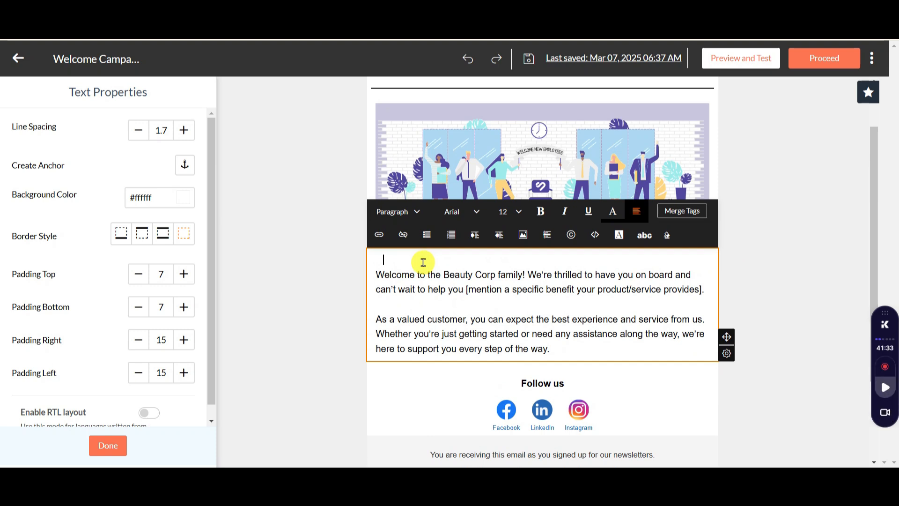
# Write the greeting "Hello" with the First Name merge tag and "!" above the body text, followed by a blank line, and finish editing.
pyautogui.write('Hello')
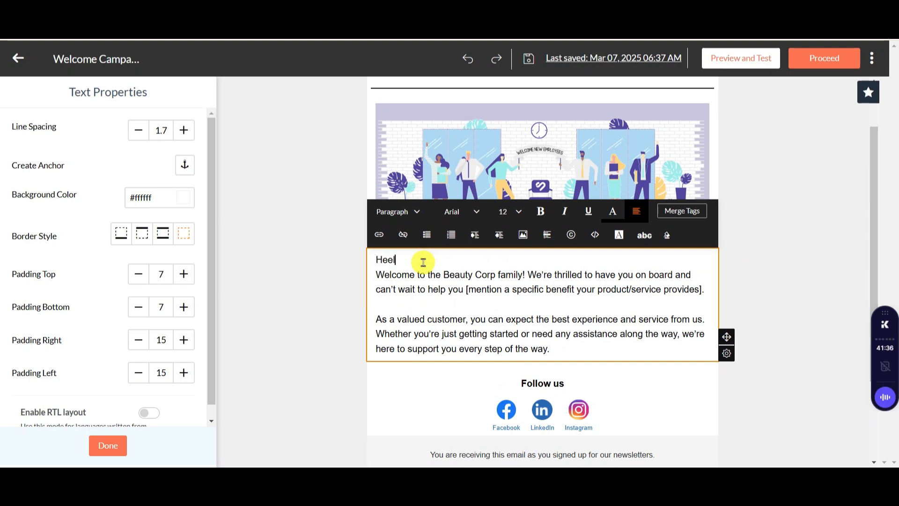
pyautogui.press('Return')
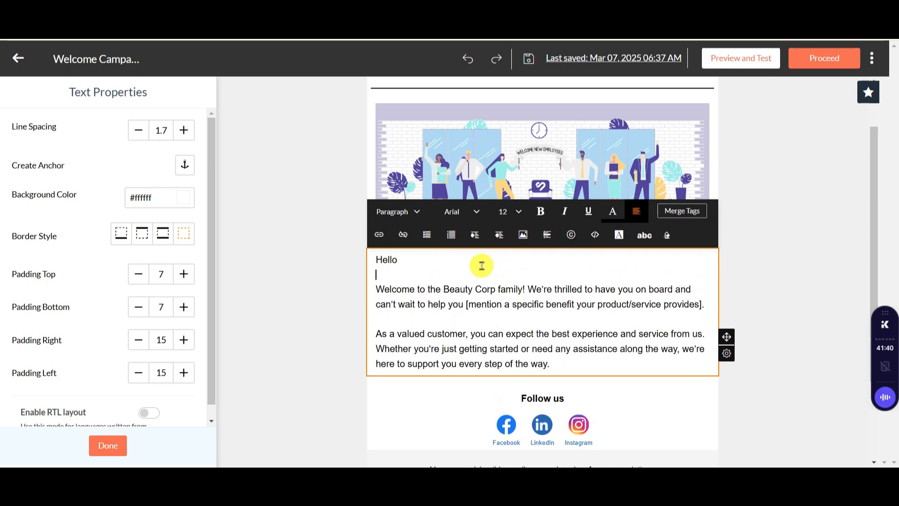
pyautogui.click(674, 213)
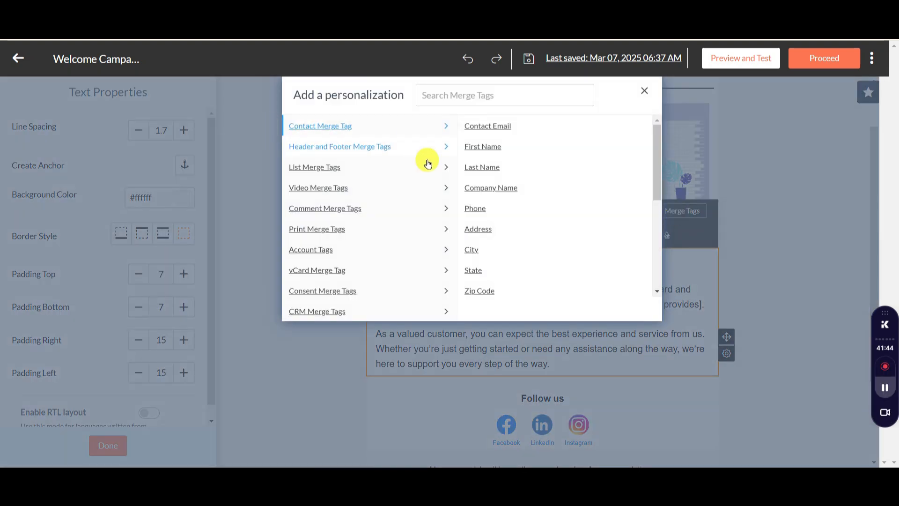
pyautogui.click(480, 147)
pyautogui.write('!')
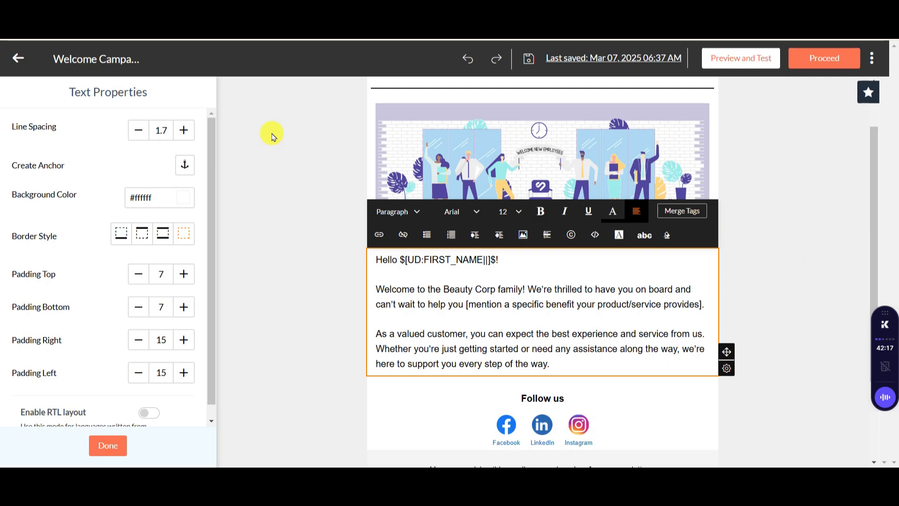
pyautogui.click(108, 445)
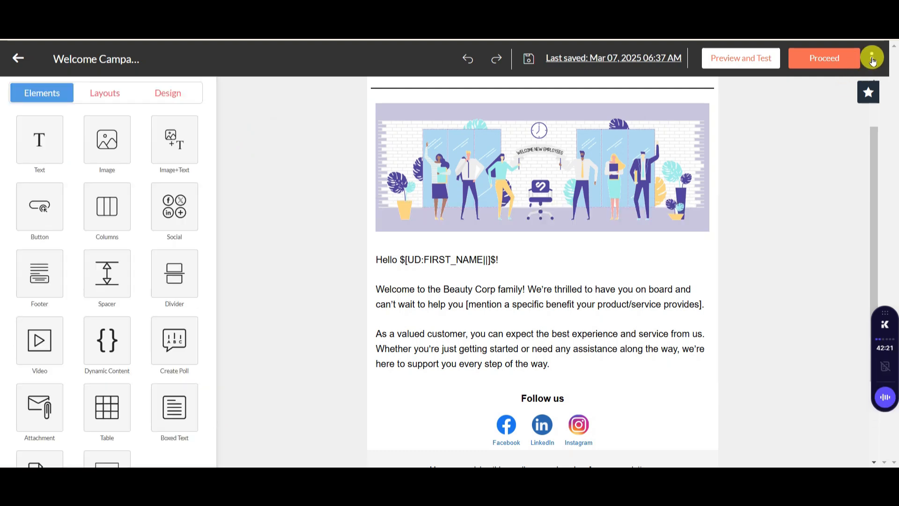
# Save the email content and close the editor.
pyautogui.click(18, 58)
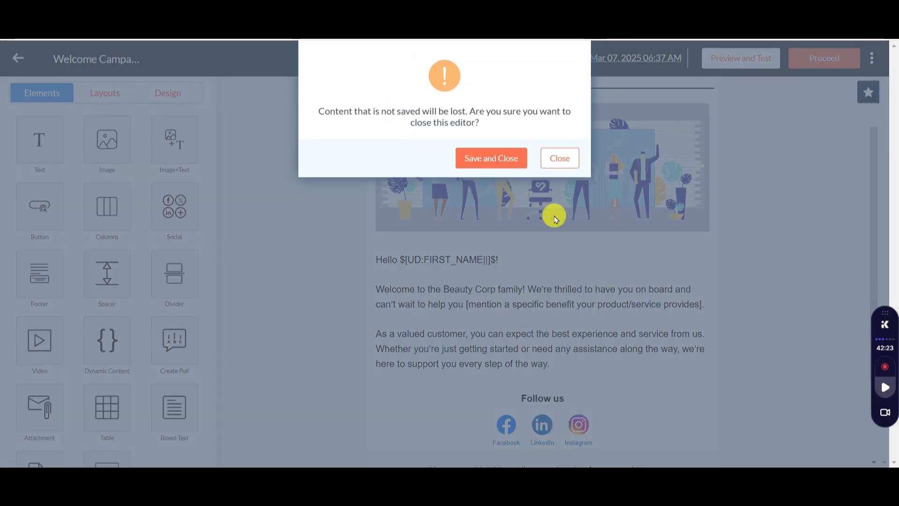
pyautogui.click(489, 159)
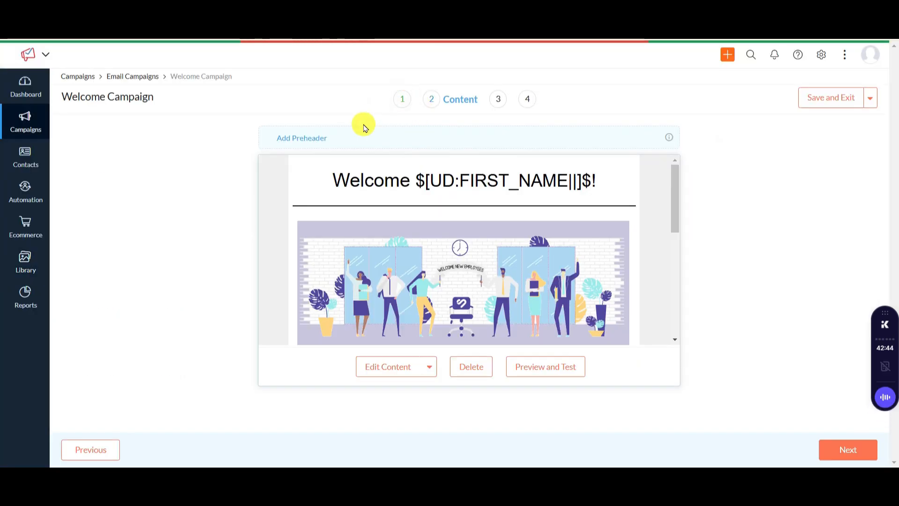
pyautogui.scroll(-2, 395, 268)
pyautogui.scroll(2, 395, 269)
# Extend the campaign's subject "Welcome" with the contact's first name merge tag, followed by "to our Organization!".
pyautogui.click(349, 150)
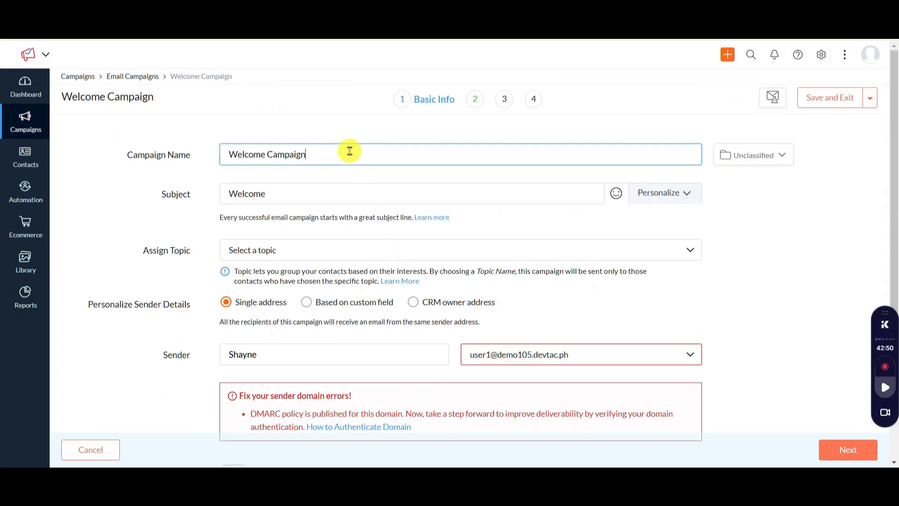
pyautogui.click(303, 193)
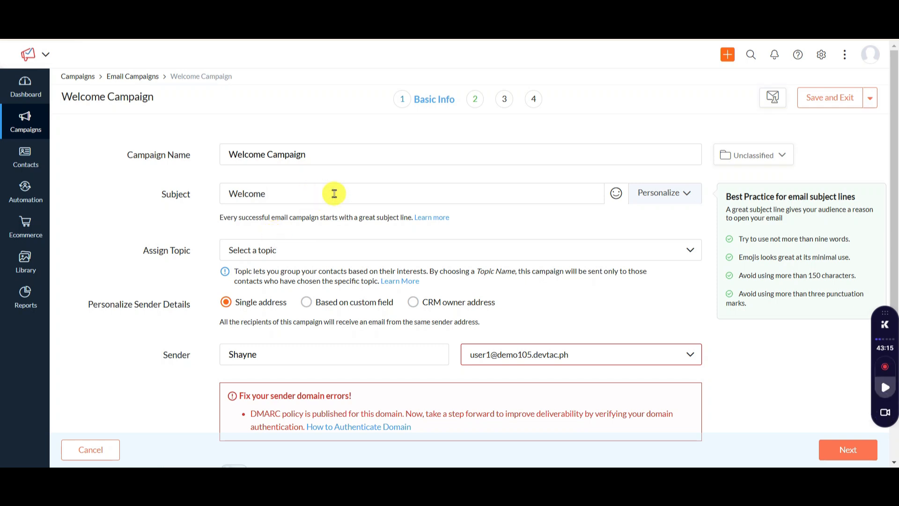
pyautogui.click(656, 194)
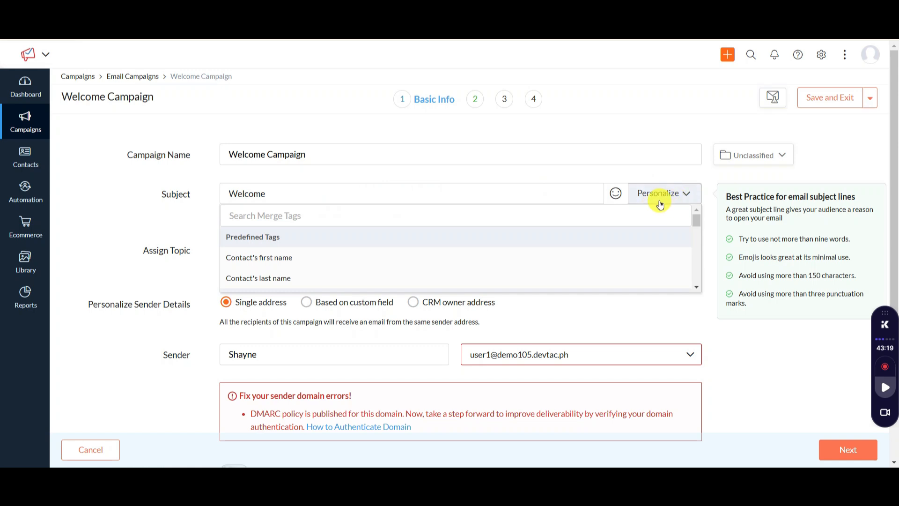
pyautogui.click(306, 259)
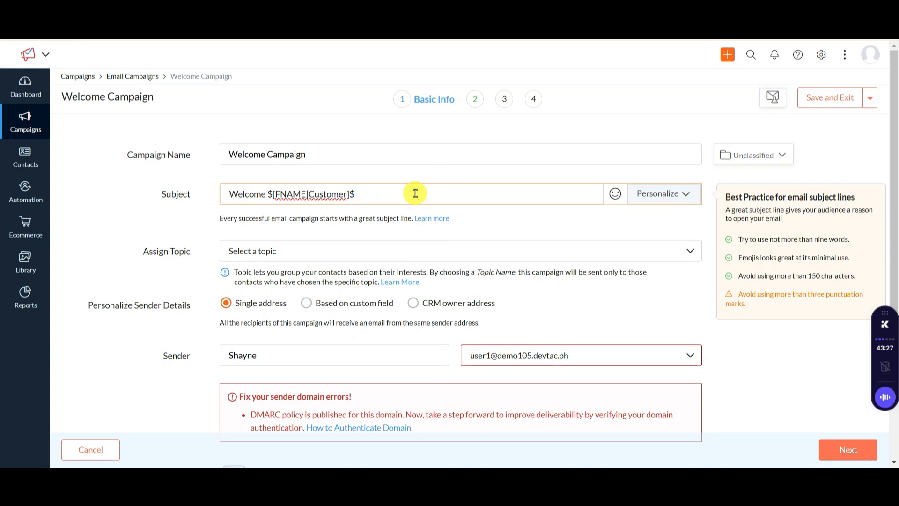
pyautogui.write('to our Organization!')
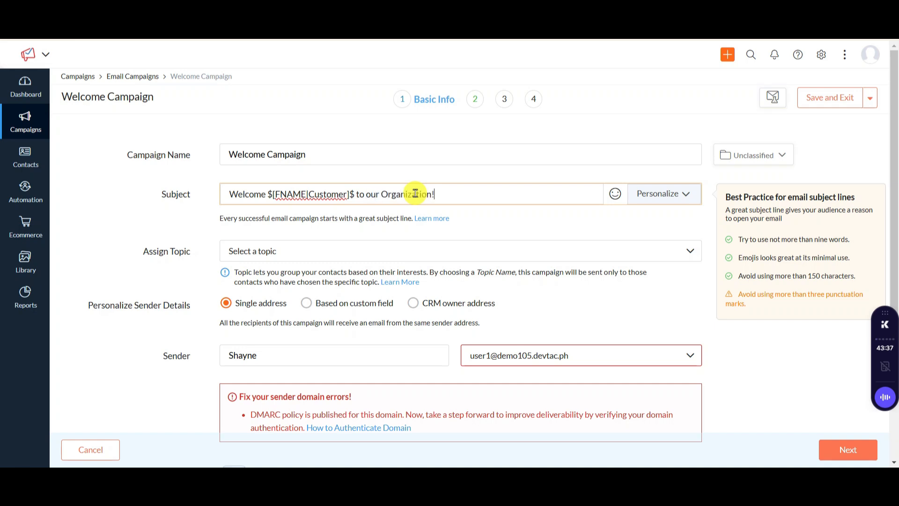
pyautogui.click(529, 229)
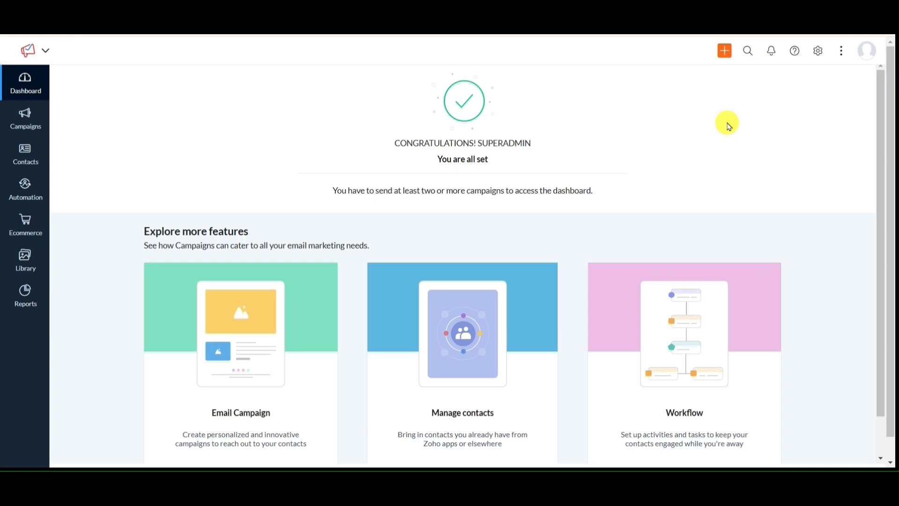
# Create a custom automation workflow named "Welcome Email Workflow".
pyautogui.click(38, 196)
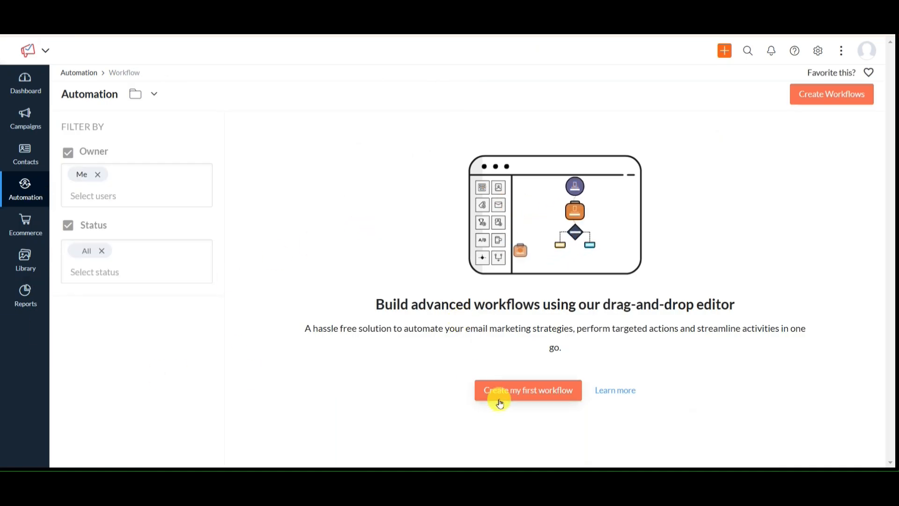
pyautogui.click(517, 393)
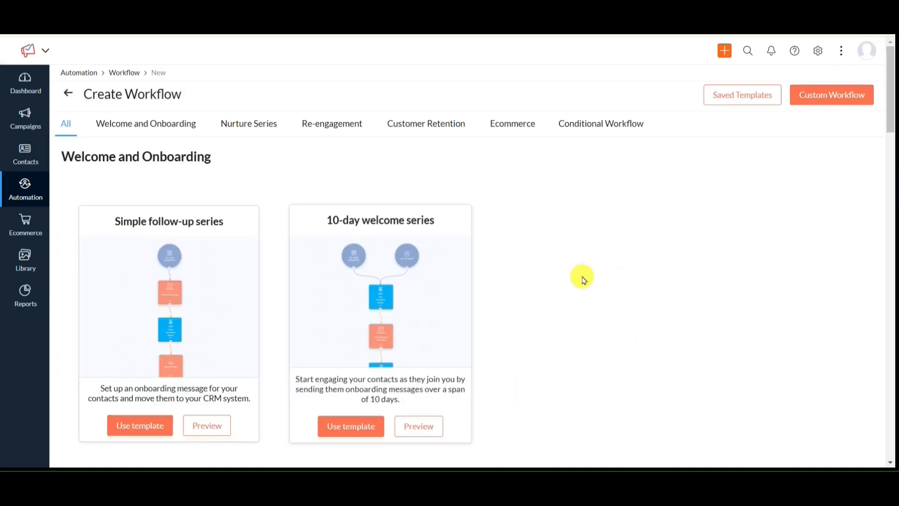
pyautogui.scroll(-1, 584, 280)
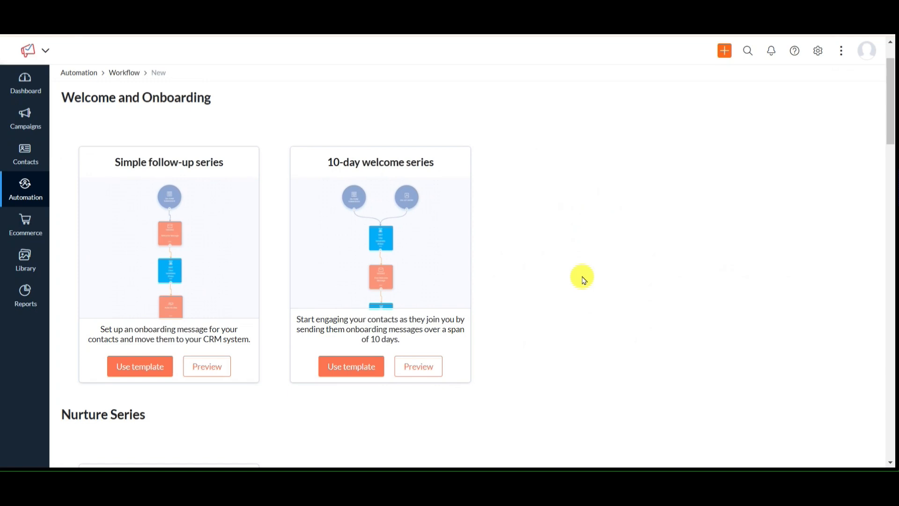
pyautogui.scroll(-5, 584, 280)
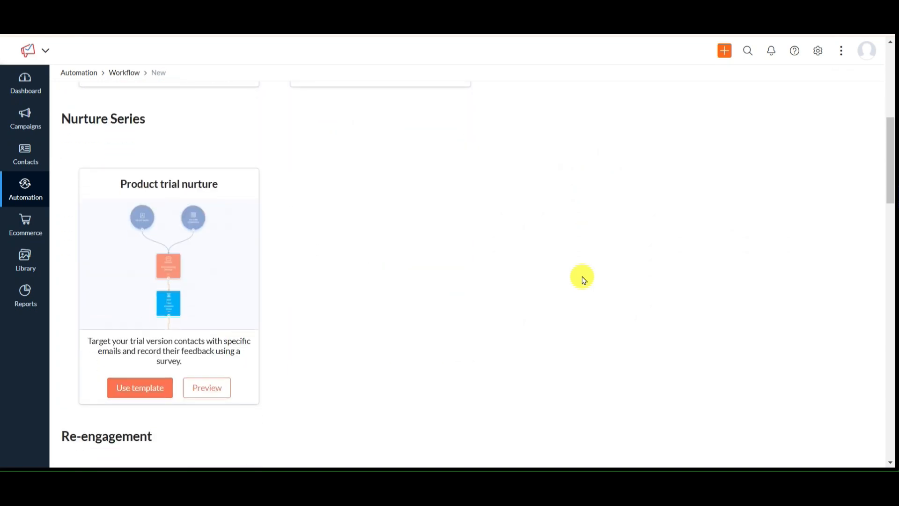
pyautogui.scroll(-1, 584, 280)
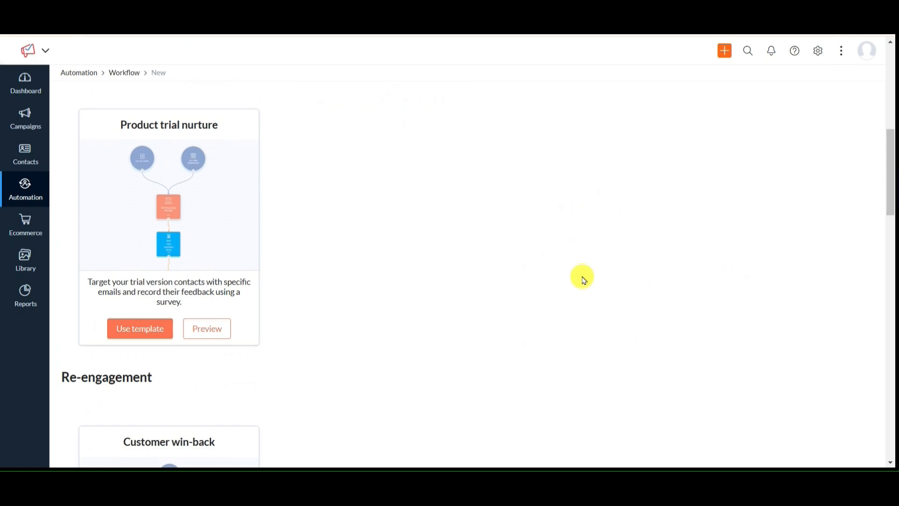
pyautogui.scroll(8, 584, 280)
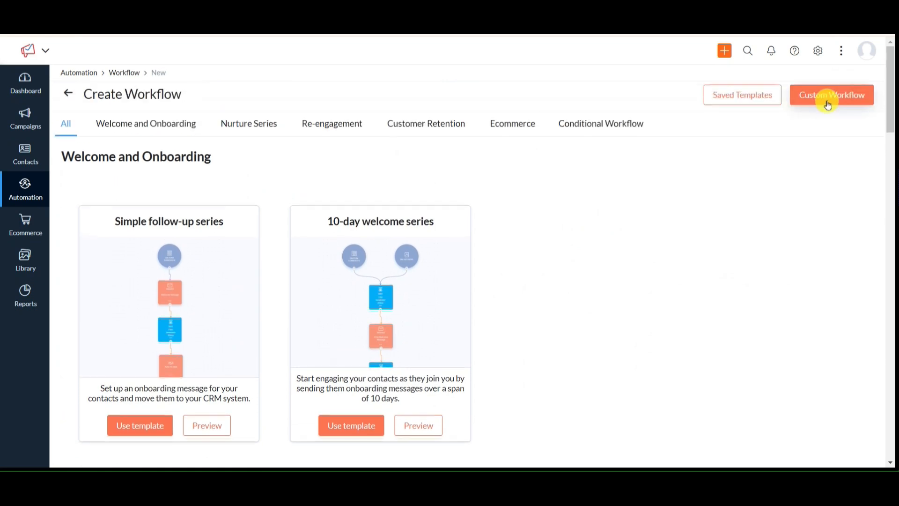
pyautogui.click(828, 105)
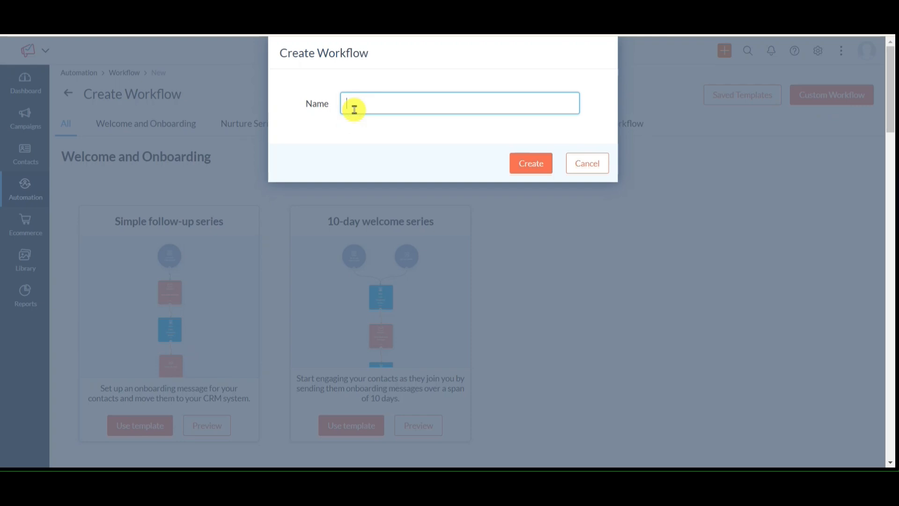
pyautogui.click(426, 139)
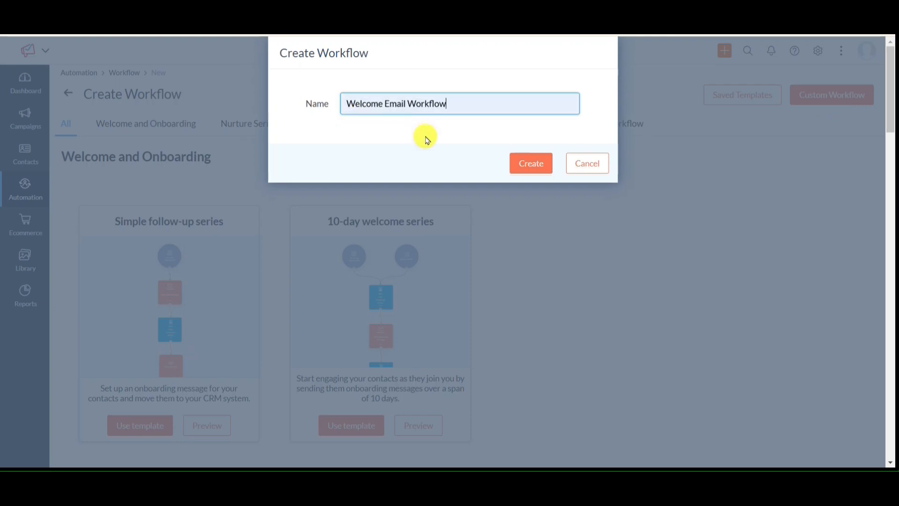
pyautogui.click(532, 168)
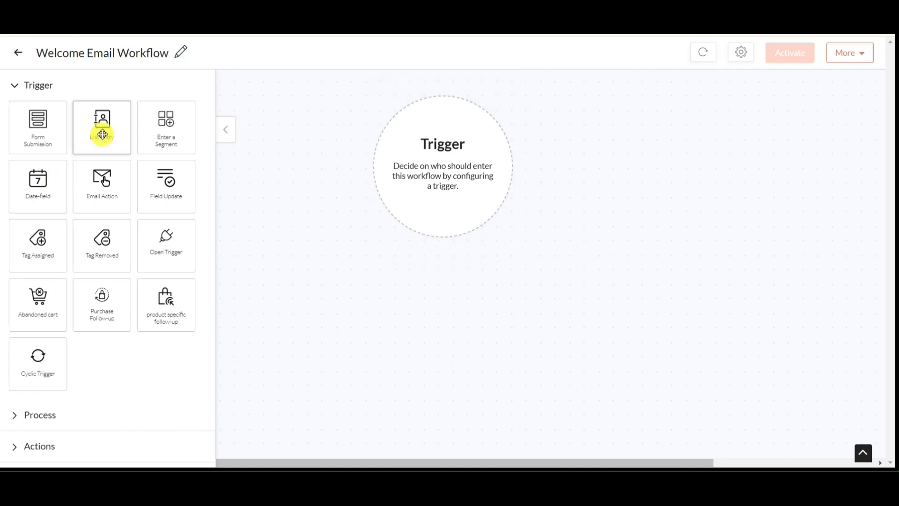
# Add a List Entry trigger to the workflow and choose My Sample List as its mailing list.
pyautogui.moveTo(101, 118); pyautogui.dragTo(402, 151)
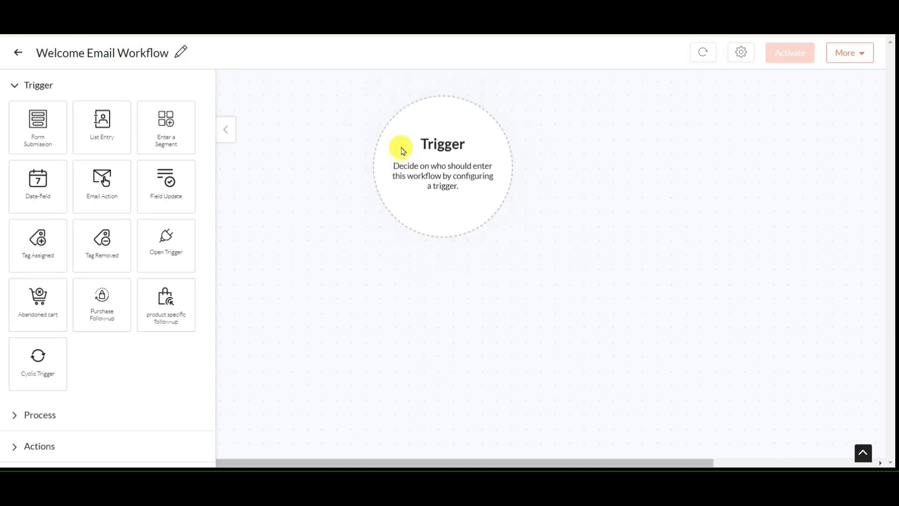
pyautogui.click(444, 185)
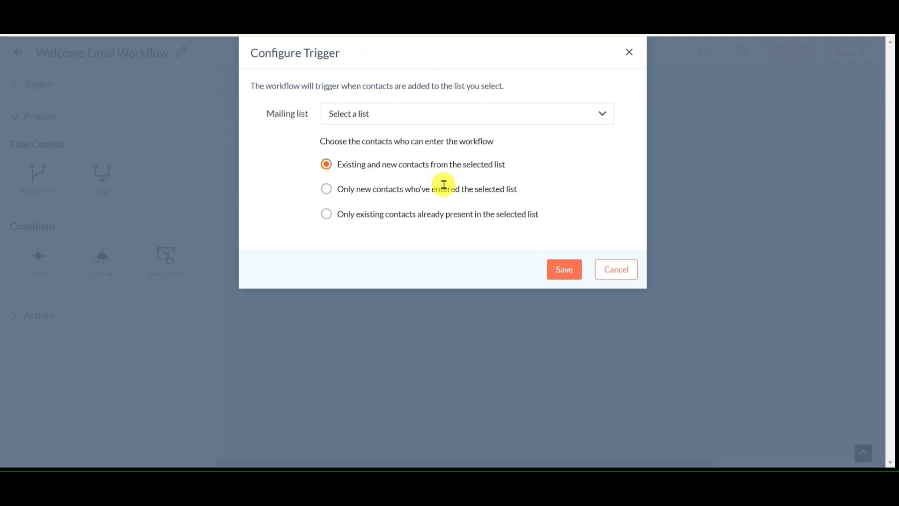
pyautogui.click(370, 117)
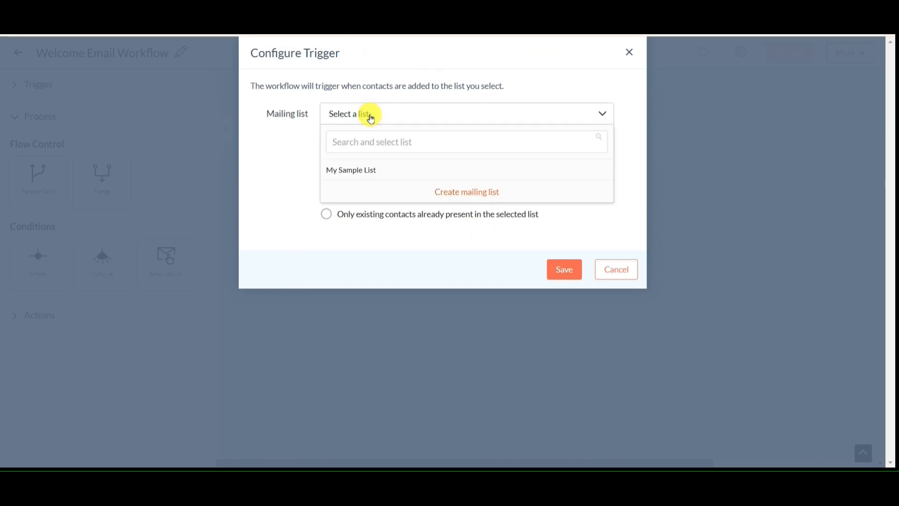
pyautogui.click(352, 170)
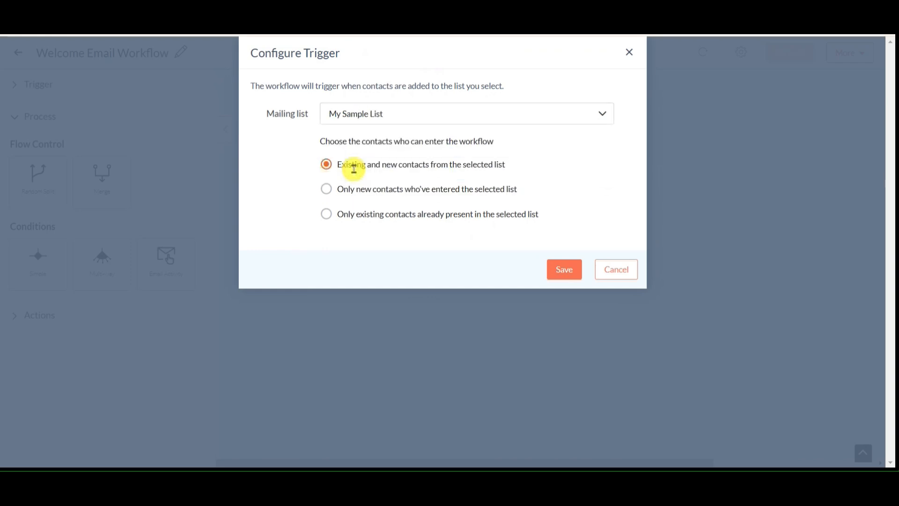
# Restrict the trigger to only new contacts who've entered the selected list and save it.
pyautogui.moveTo(354, 169); pyautogui.dragTo(542, 237)
pyautogui.click(556, 180)
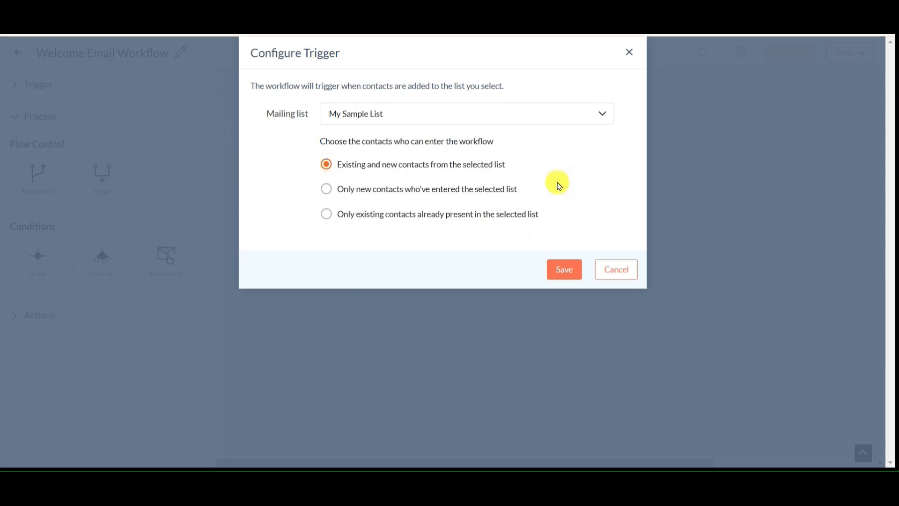
pyautogui.click(326, 190)
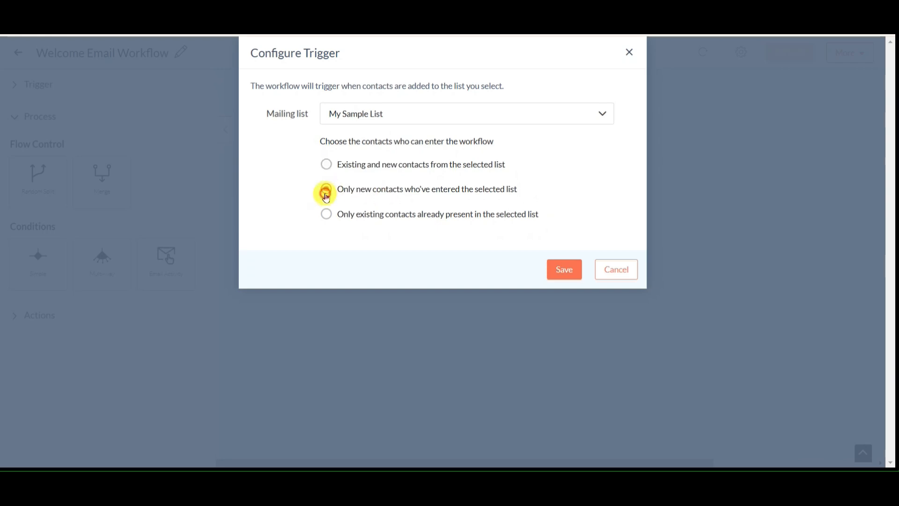
pyautogui.moveTo(370, 200); pyautogui.dragTo(527, 190)
pyautogui.click(531, 196)
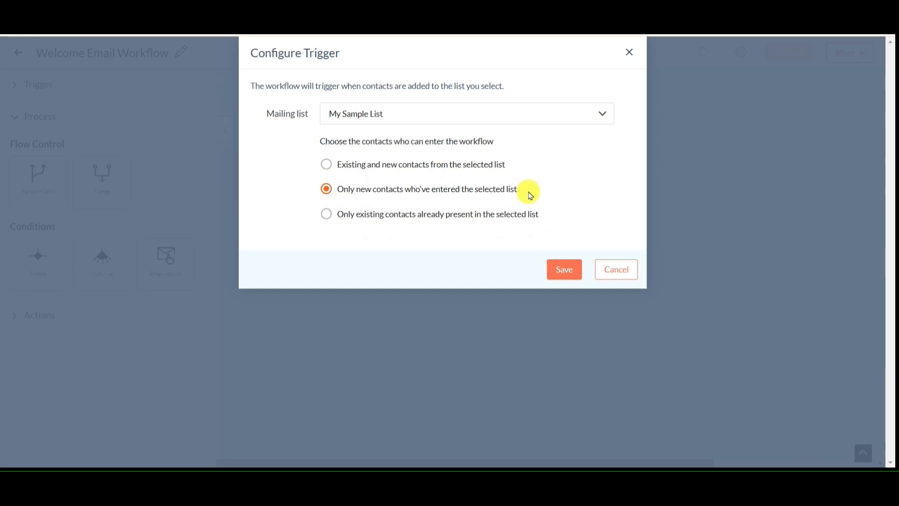
pyautogui.click(551, 269)
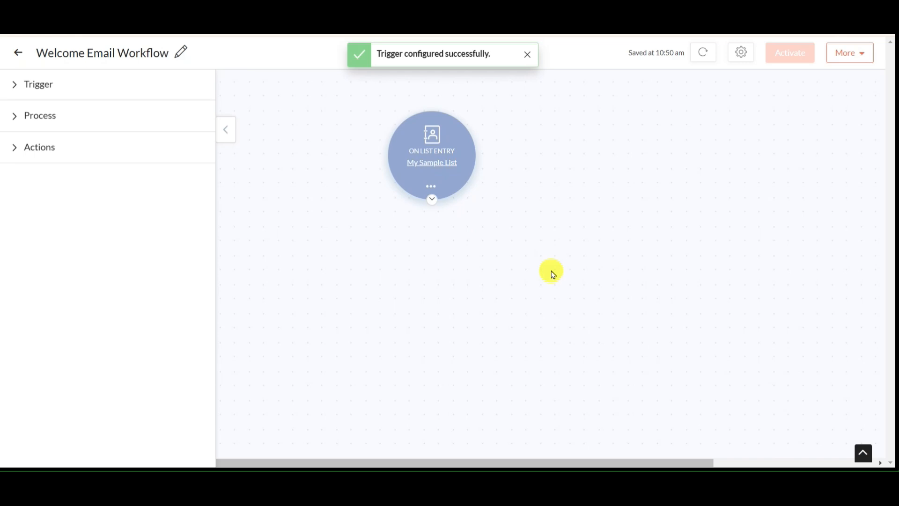
# Add a Send Email action below the list entry trigger and open its message setup.
pyautogui.click(80, 150)
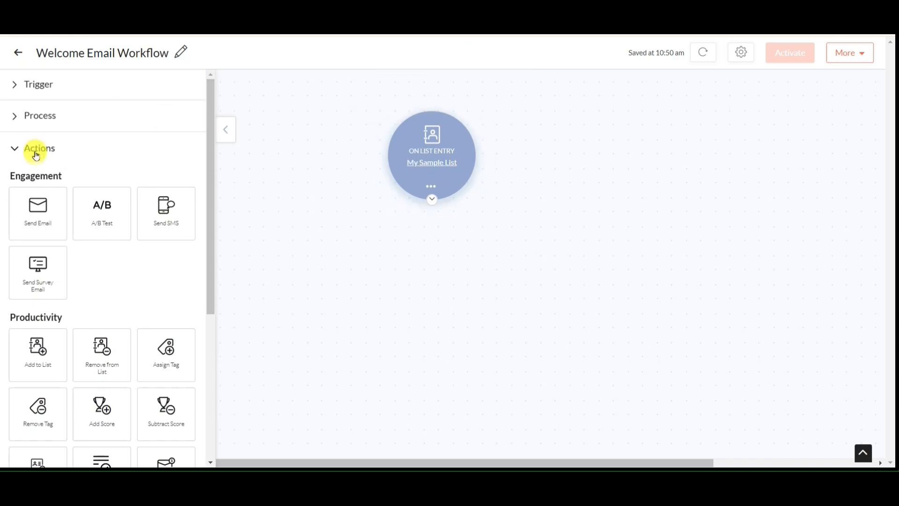
pyautogui.moveTo(29, 200); pyautogui.dragTo(414, 260)
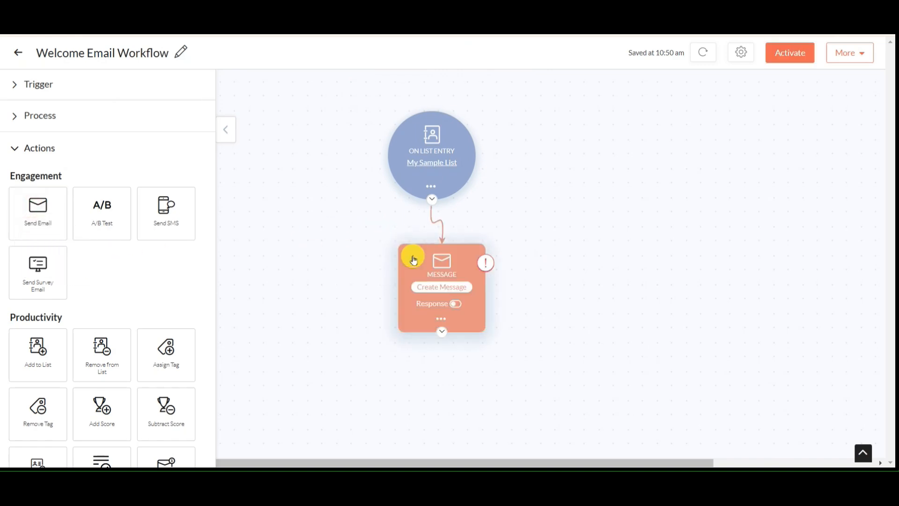
pyautogui.click(441, 292)
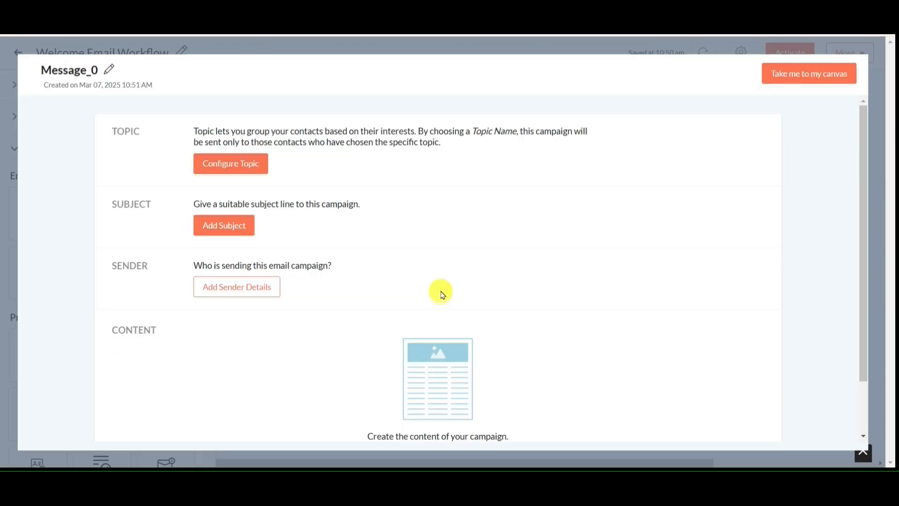
# Review the topic, subject, sender and content sections of the message setup.
pyautogui.scroll(-2, 684, 222)
pyautogui.scroll(2, 378, 302)
pyautogui.scroll(-2, 378, 304)
pyautogui.scroll(2, 105, 206)
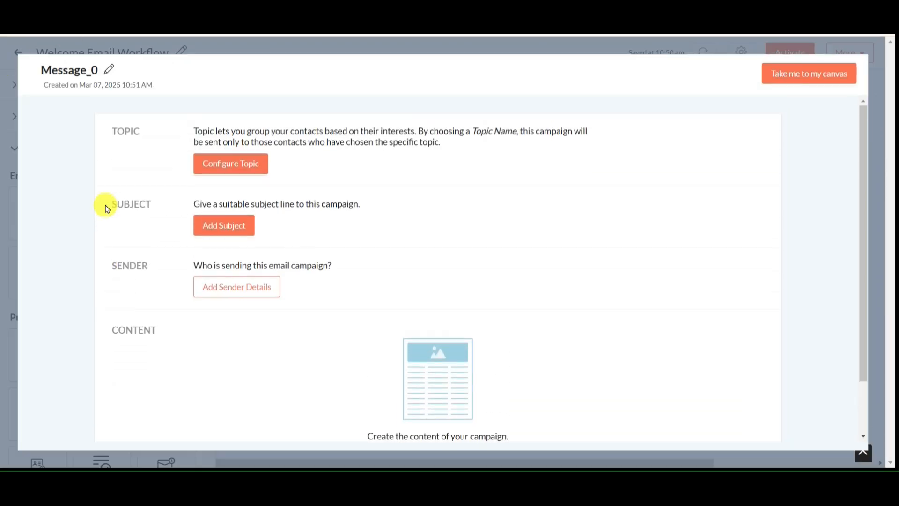
pyautogui.scroll(-2, 106, 208)
pyautogui.scroll(2, 106, 208)
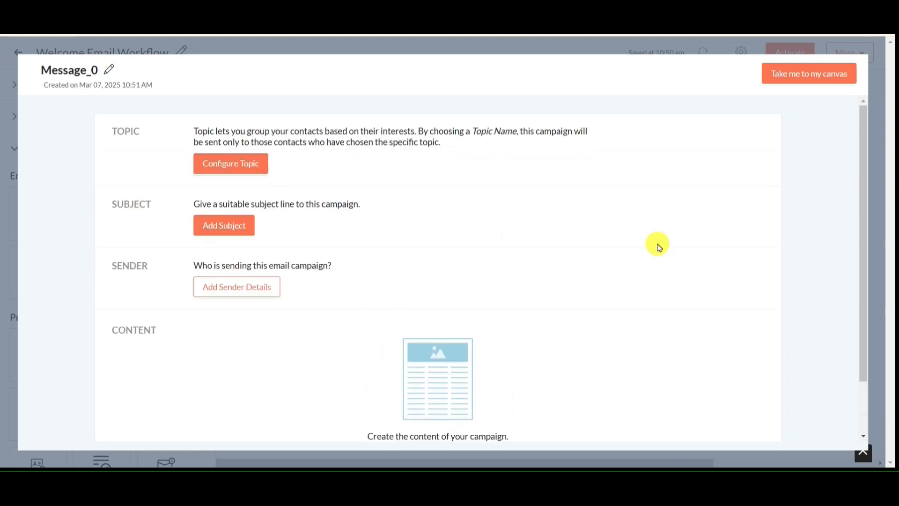
pyautogui.scroll(-2, 596, 206)
pyautogui.scroll(2, 596, 207)
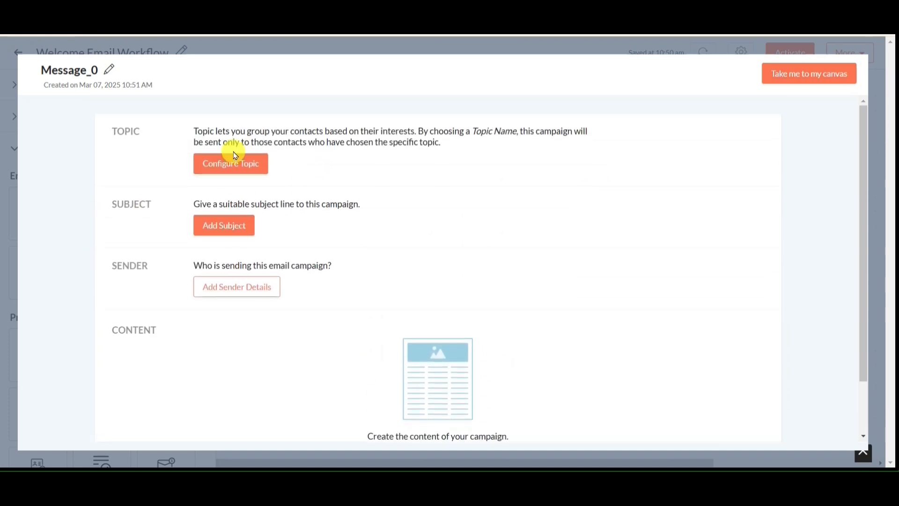
# Assign the Marketing topic to the message and save it.
pyautogui.click(231, 163)
pyautogui.click(340, 165)
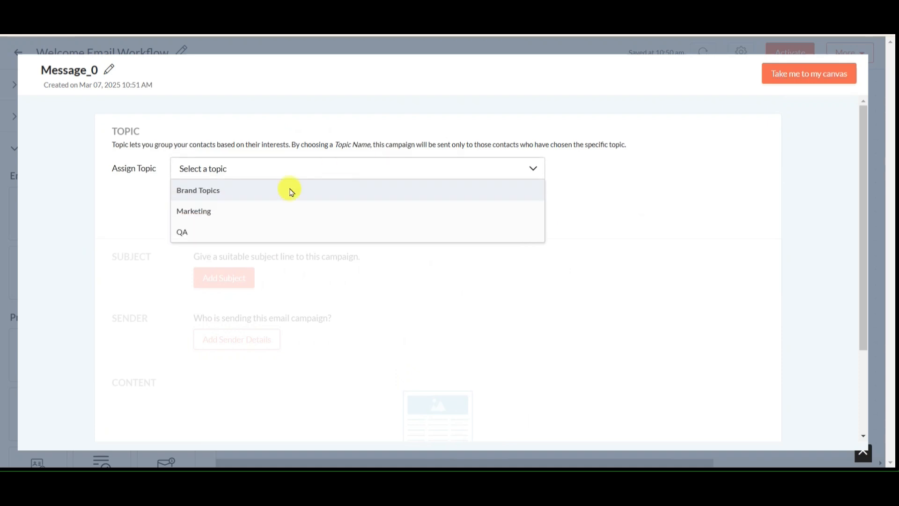
pyautogui.click(247, 210)
pyautogui.click(200, 211)
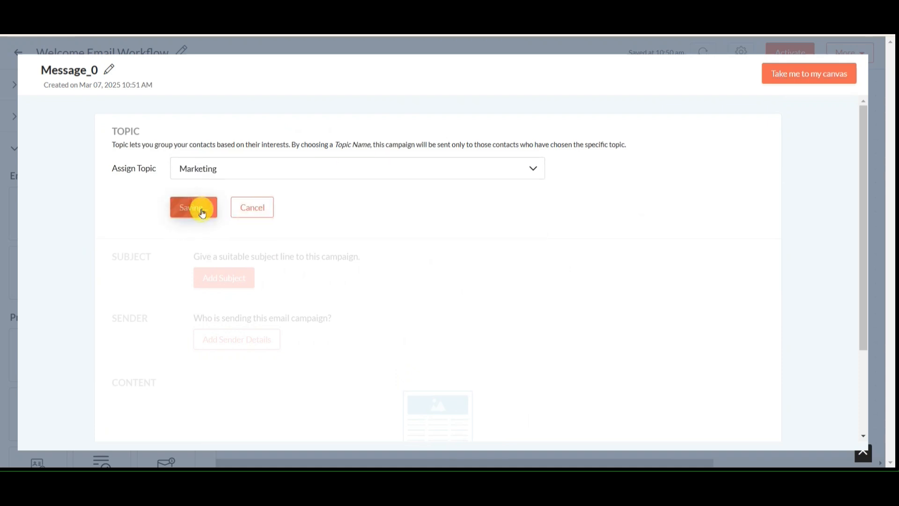
# Enter the message subject as "Welcome" followed by the Contact's first name merge tag and an exclamation mark.
pyautogui.scroll(-2, 482, 258)
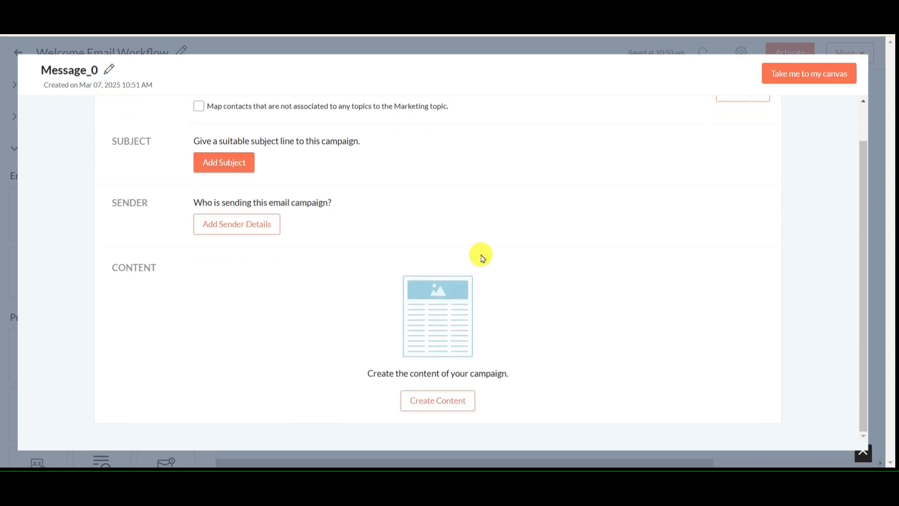
pyautogui.click(232, 164)
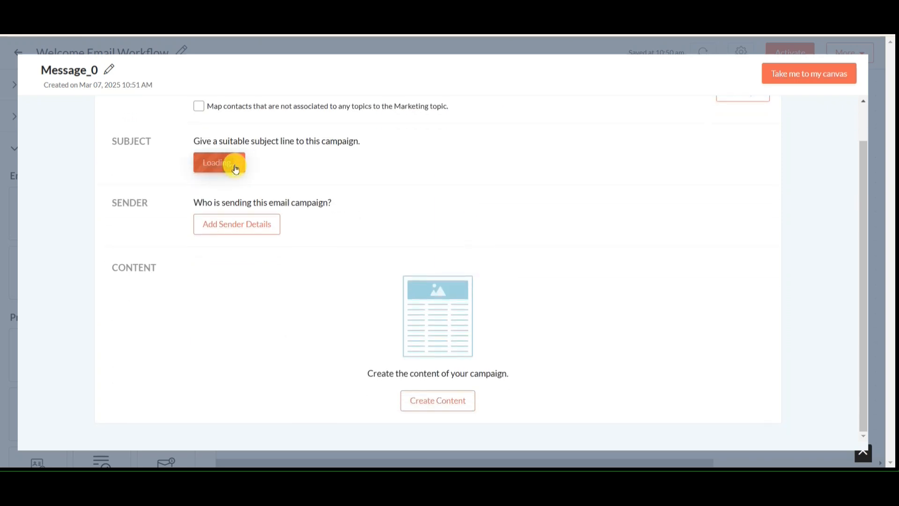
pyautogui.click(235, 183)
pyautogui.write('Welcome')
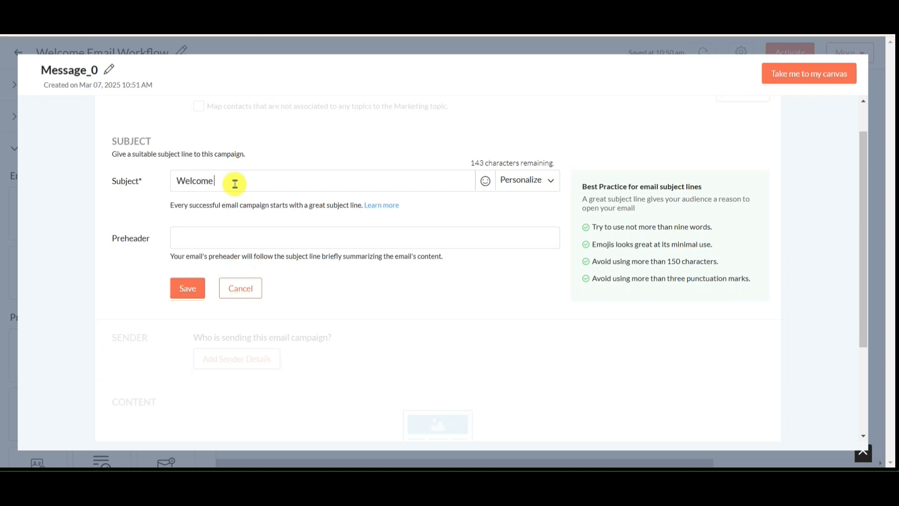
pyautogui.click(553, 179)
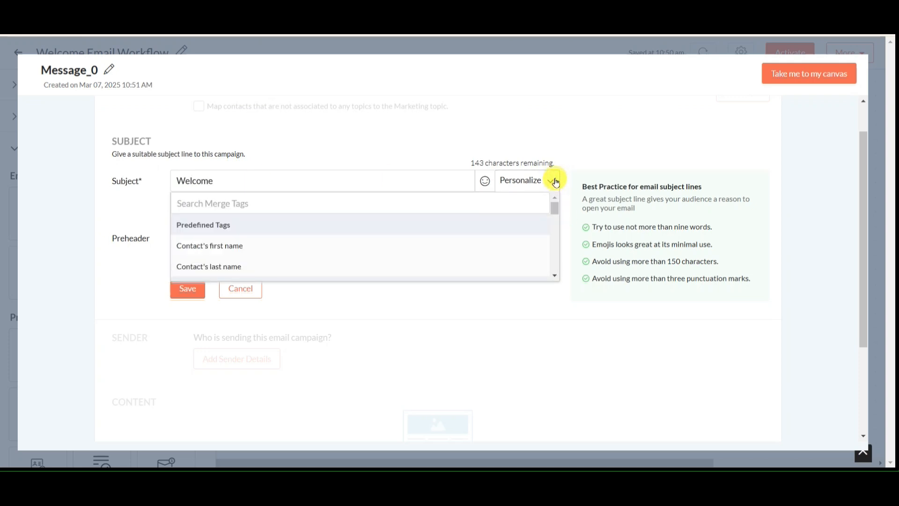
pyautogui.click(247, 254)
pyautogui.write('!')
# Set the preheader to "Your part of the Org" and save the subject section.
pyautogui.click(251, 235)
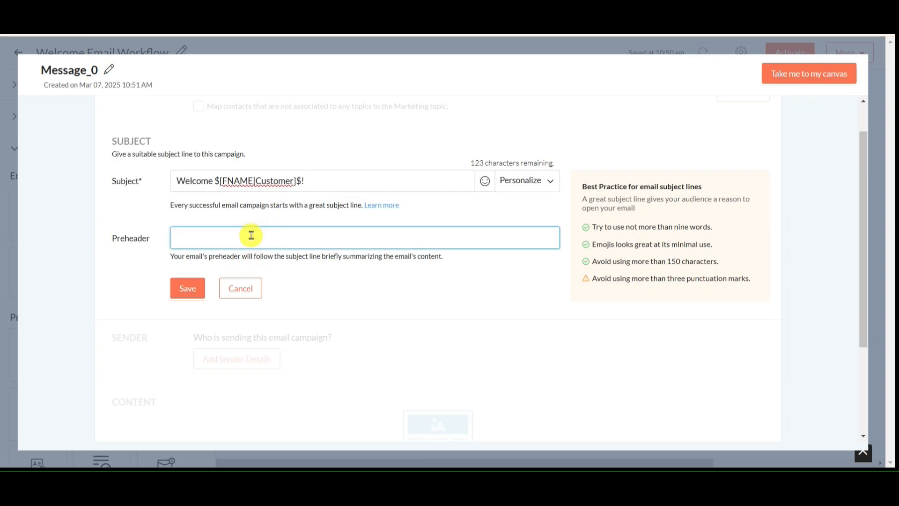
pyautogui.write('Your part of the Org')
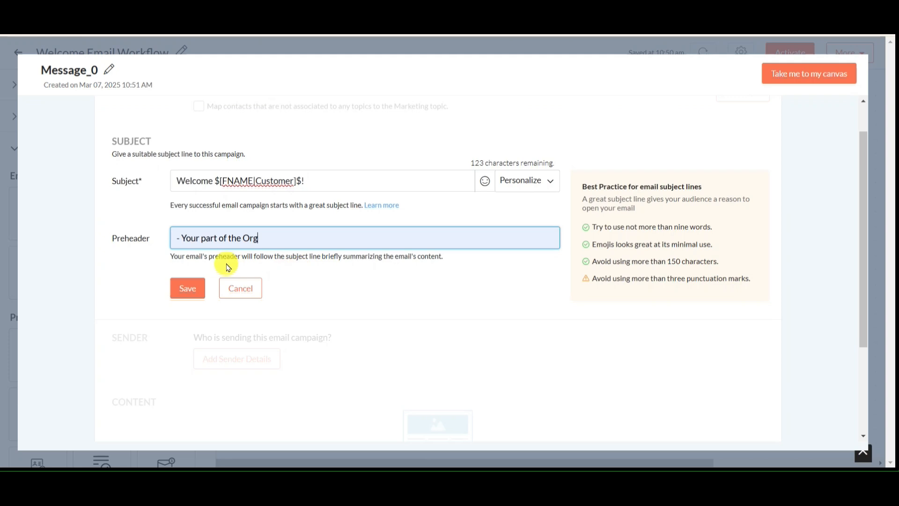
pyautogui.click(182, 238)
pyautogui.press('BackSpace')
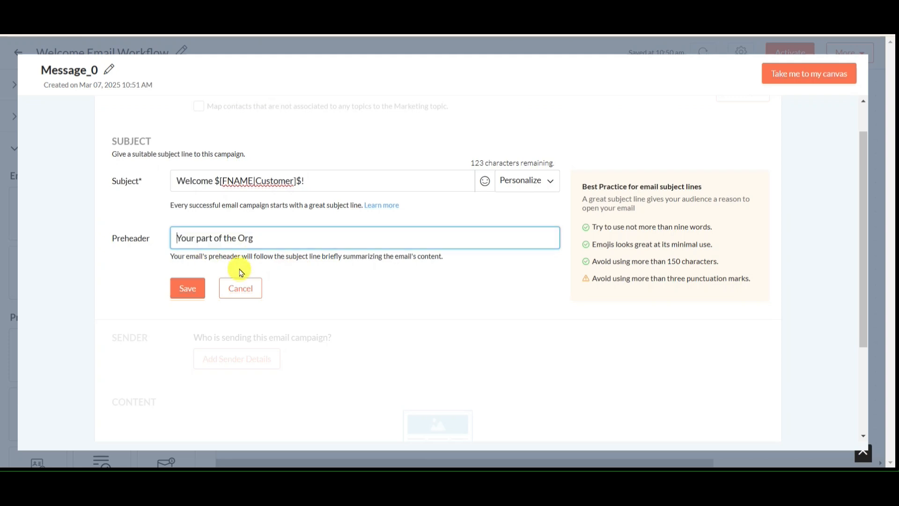
pyautogui.click(194, 288)
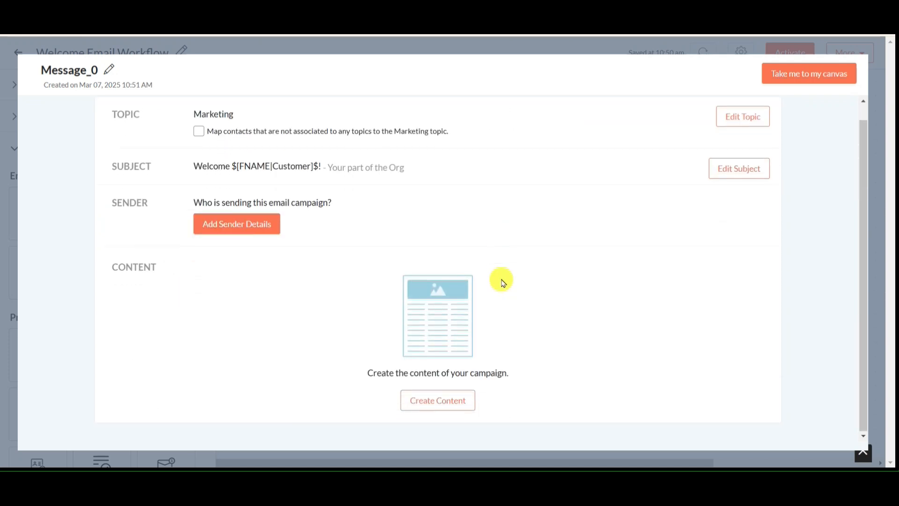
# Review the sender name, sender address and reply-to options, and close the sender section without saving.
pyautogui.click(249, 224)
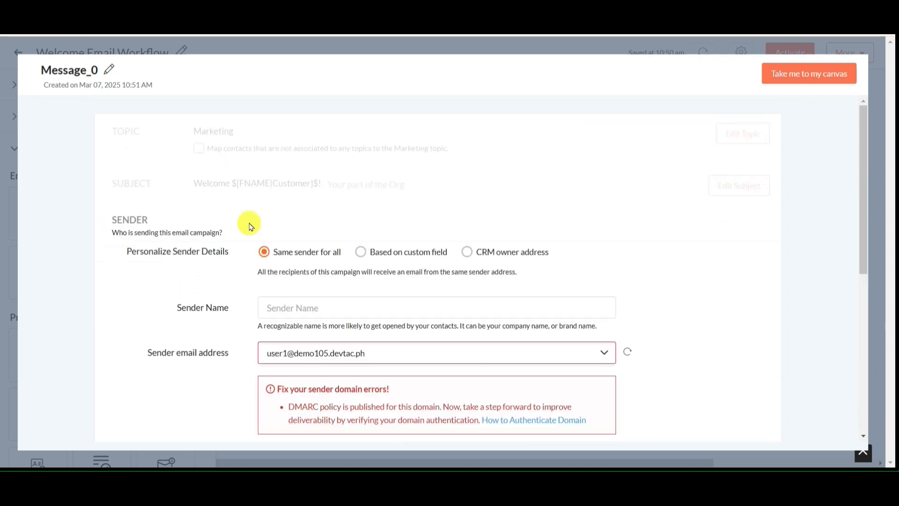
pyautogui.scroll(-5, 248, 226)
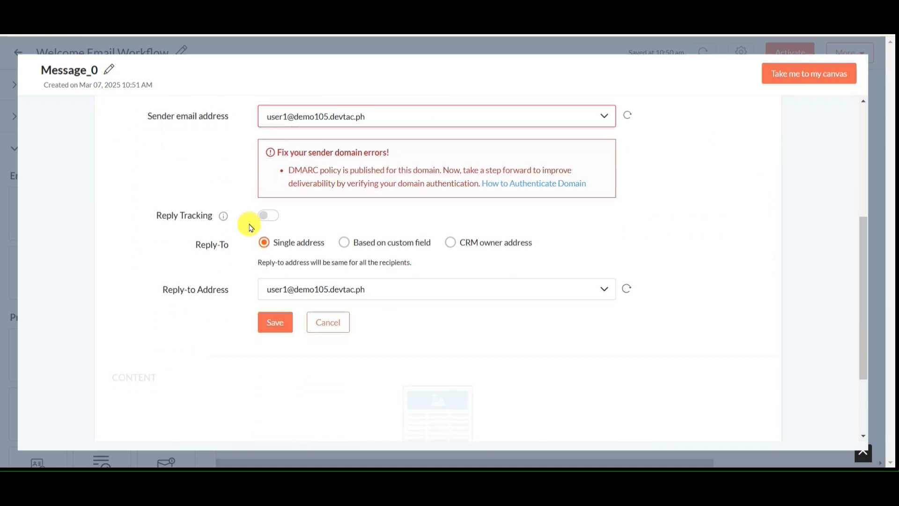
pyautogui.scroll(4, 249, 226)
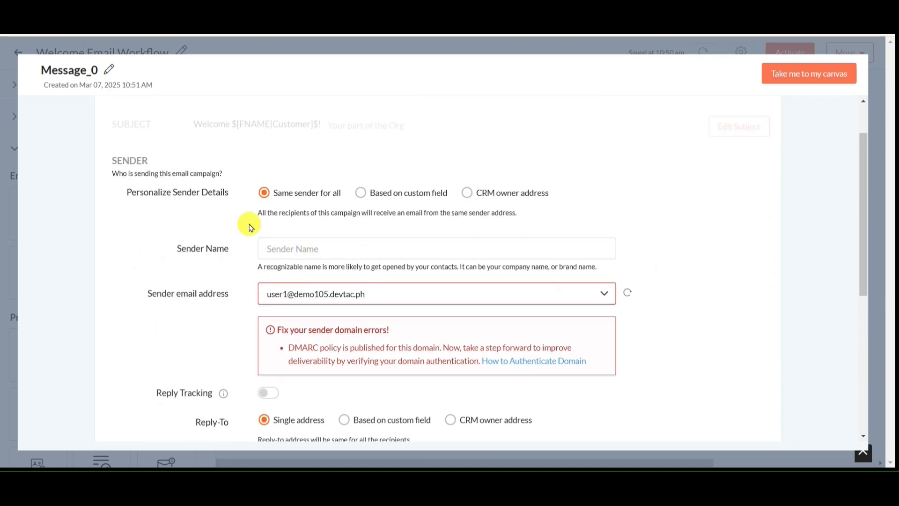
pyautogui.scroll(-6, 249, 227)
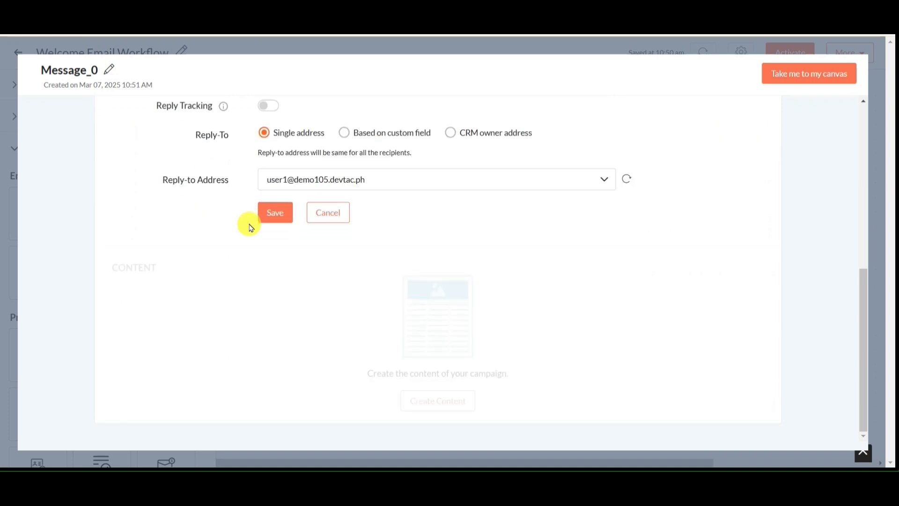
pyautogui.click(320, 226)
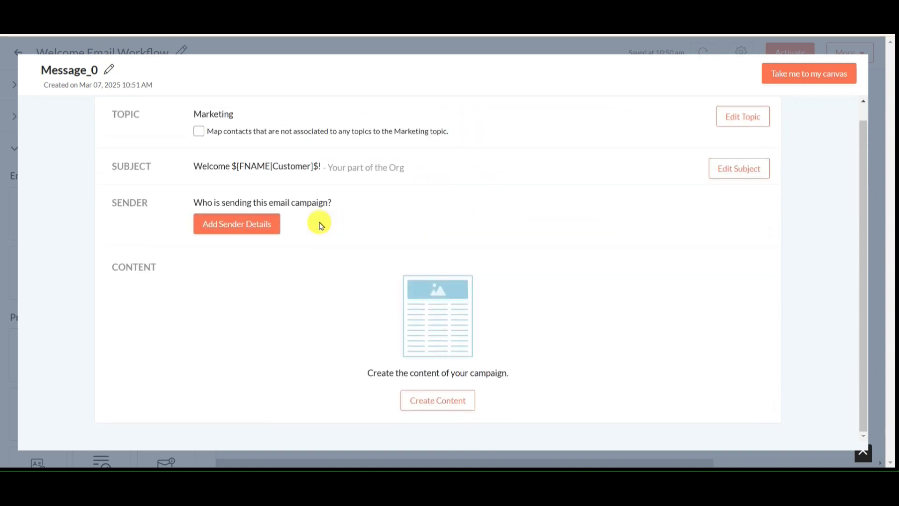
# Create the message content from the saved Custom Welcome Email template and proceed to save it.
pyautogui.click(442, 403)
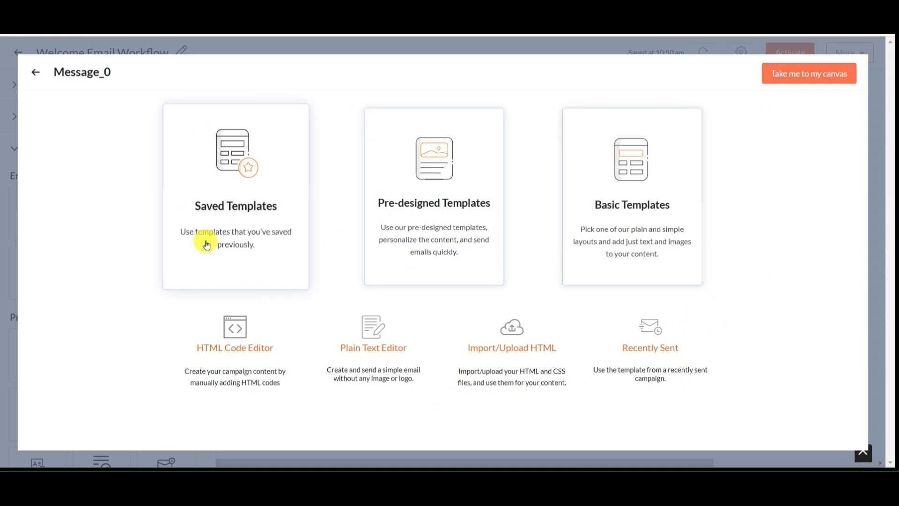
pyautogui.click(206, 244)
pyautogui.moveTo(125, 255)
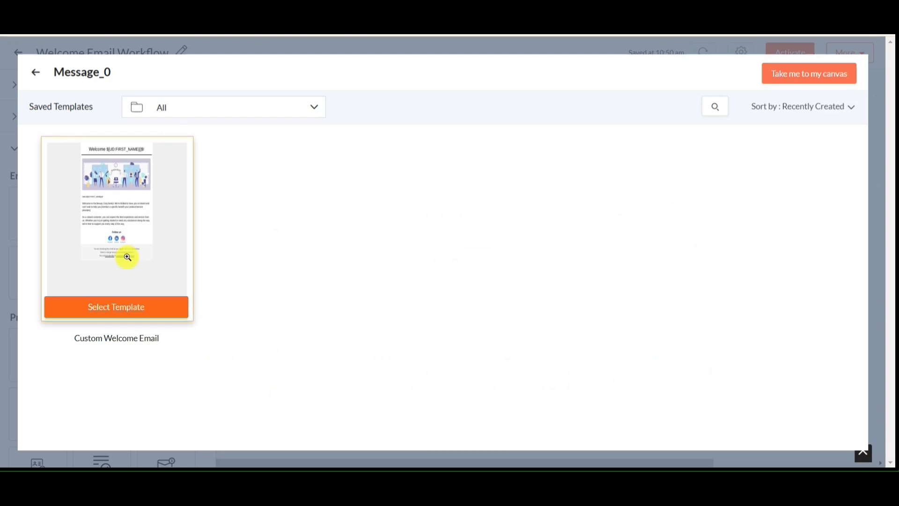
pyautogui.click(110, 309)
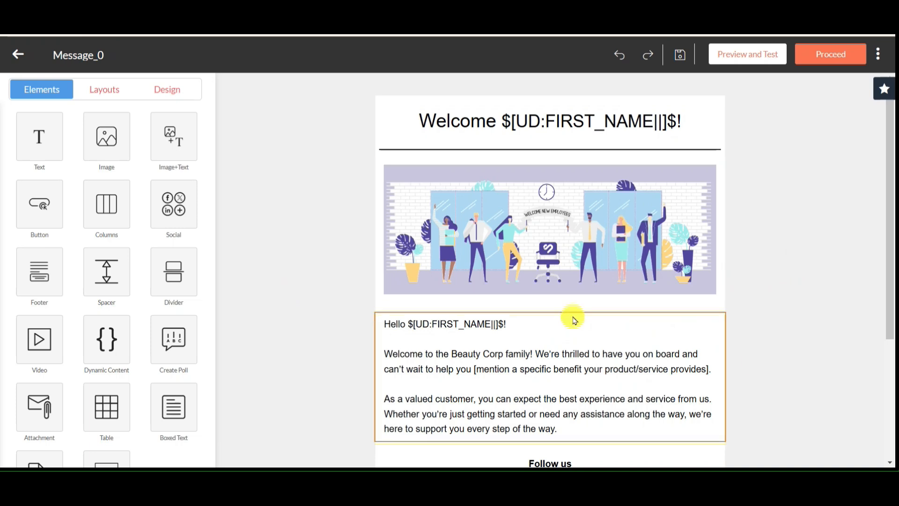
pyautogui.click(833, 48)
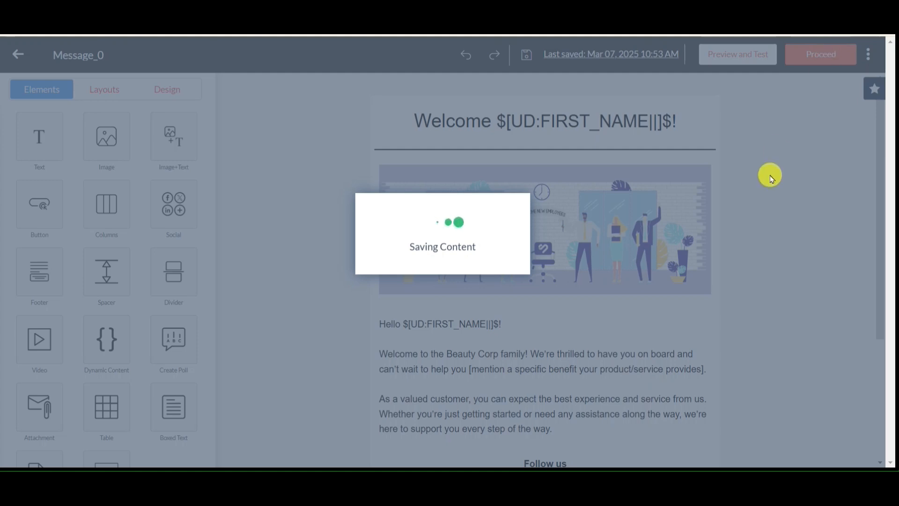
# Check the message's content and tracking sections and return to the workflow canvas.
pyautogui.scroll(-3, 590, 254)
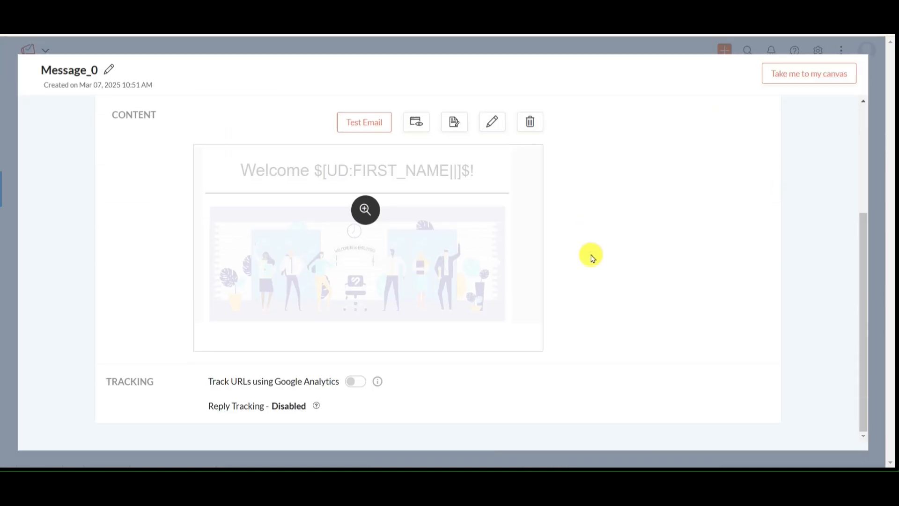
pyautogui.scroll(3, 591, 257)
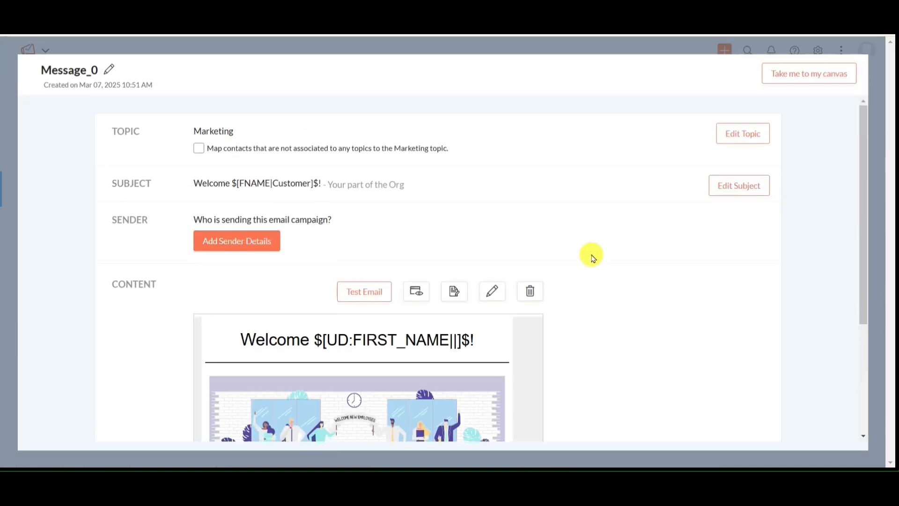
pyautogui.click(846, 76)
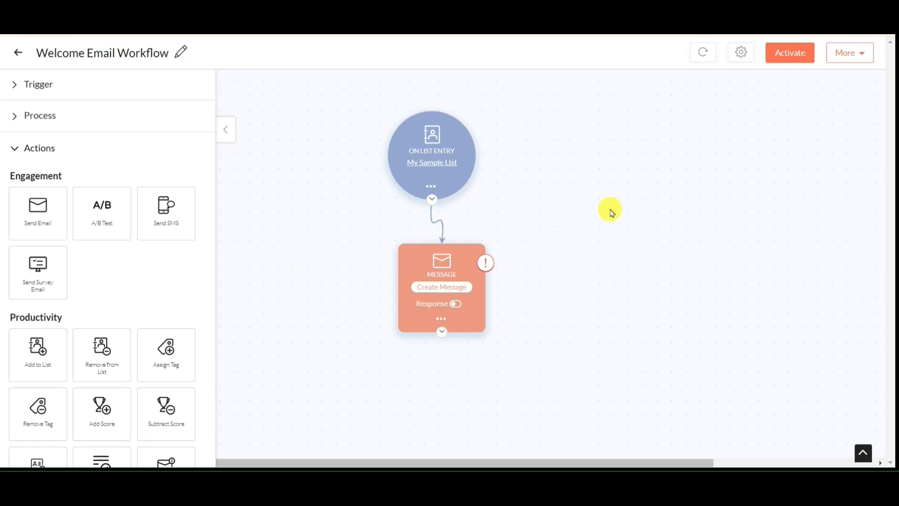
# Add a Wait Time action below the message in the workflow.
pyautogui.scroll(-4, 99, 291)
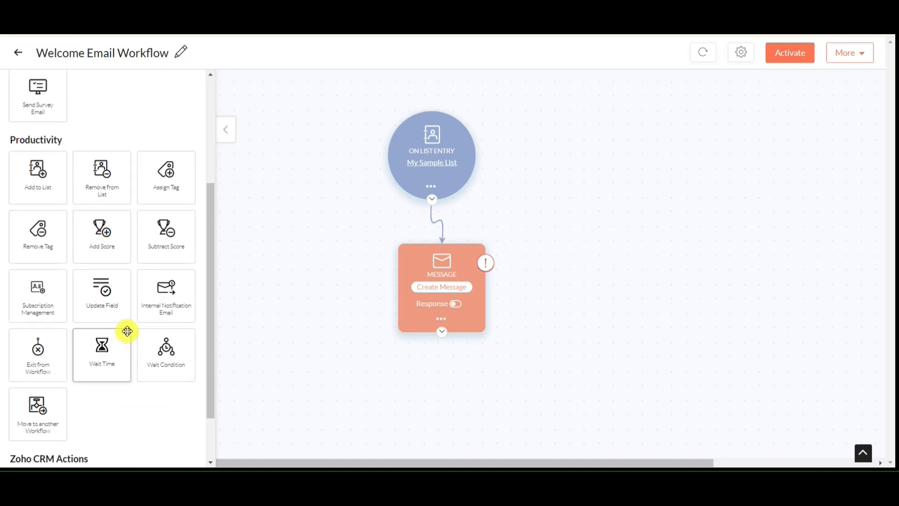
pyautogui.scroll(-1, 111, 276)
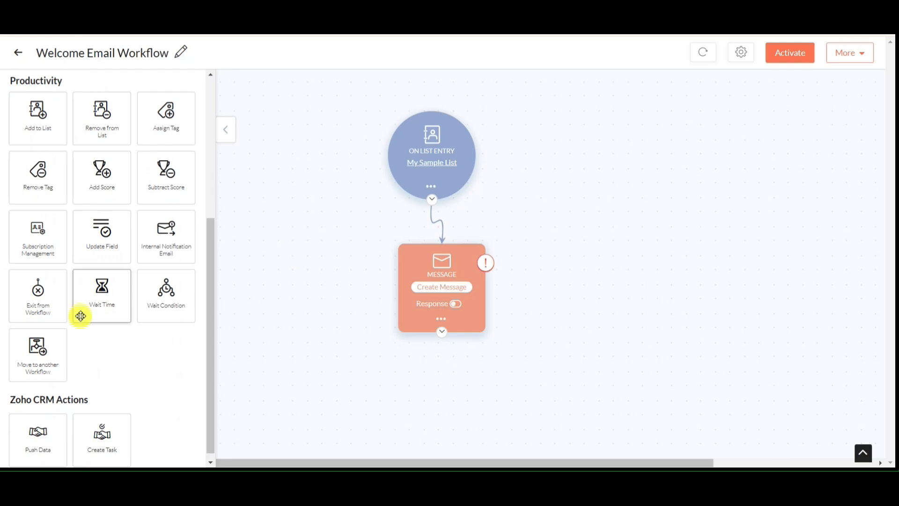
pyautogui.moveTo(97, 287); pyautogui.dragTo(414, 388)
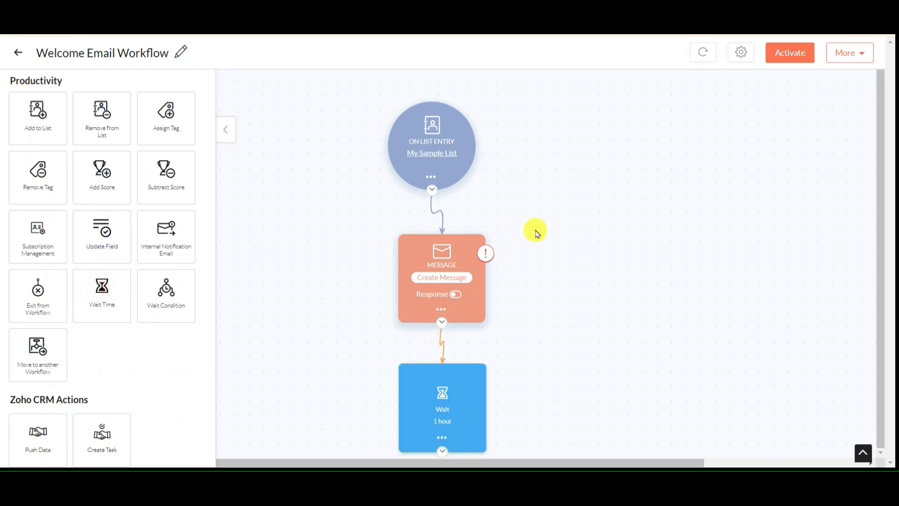
# Set the wait time to 3 days.
pyautogui.click(447, 425)
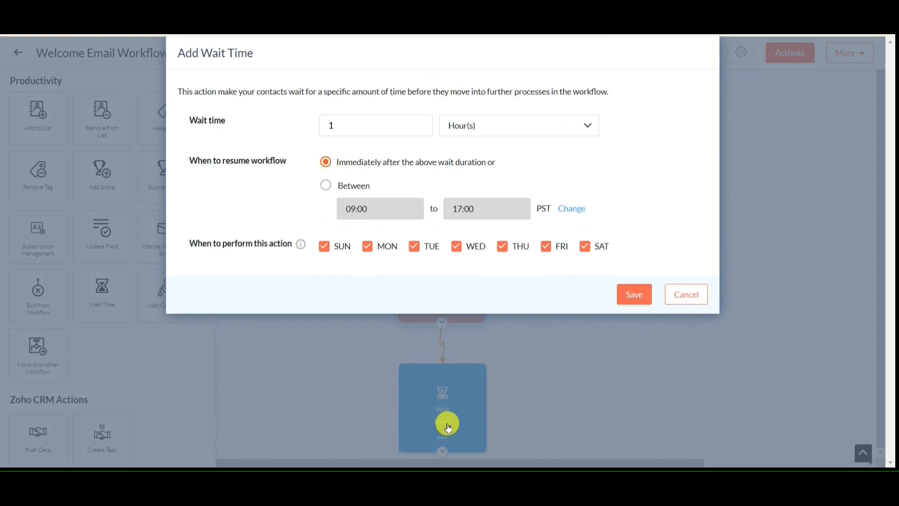
pyautogui.click(589, 126)
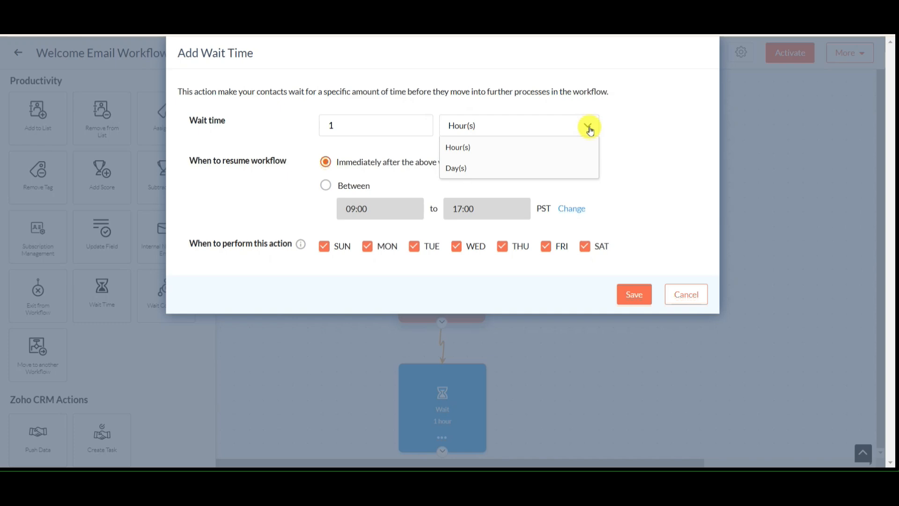
pyautogui.click(458, 166)
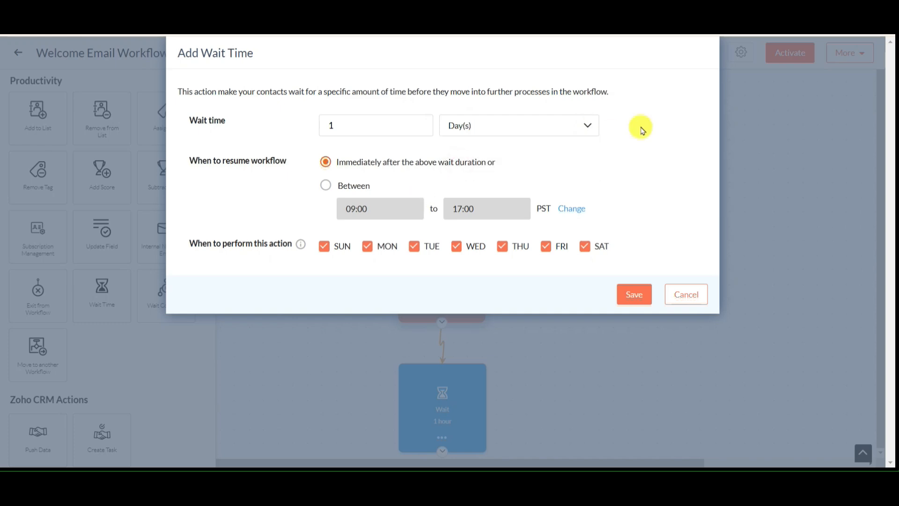
pyautogui.click(395, 125)
pyautogui.press('BackSpace')
pyautogui.write('13')
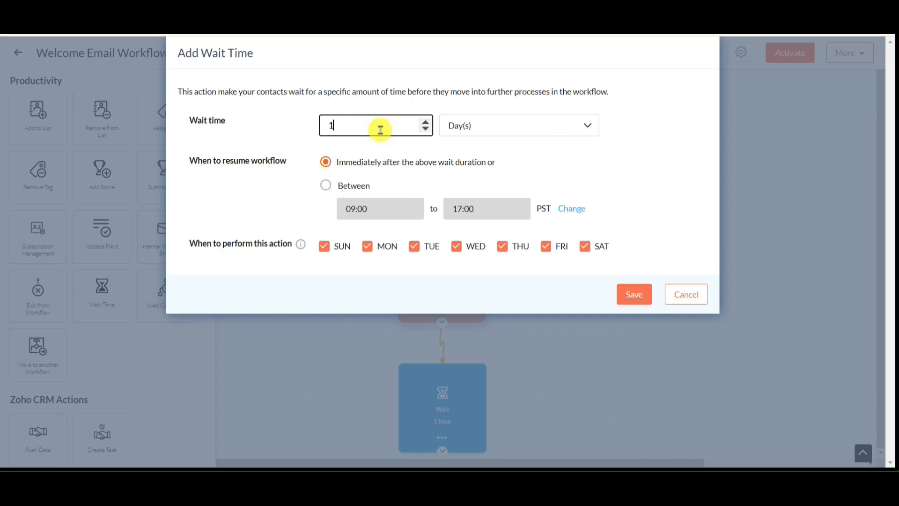
pyautogui.press('BackSpace')
pyautogui.write('3')
pyautogui.press('BackSpace')
pyautogui.click(426, 121)
pyautogui.click(425, 122)
pyautogui.click(623, 121)
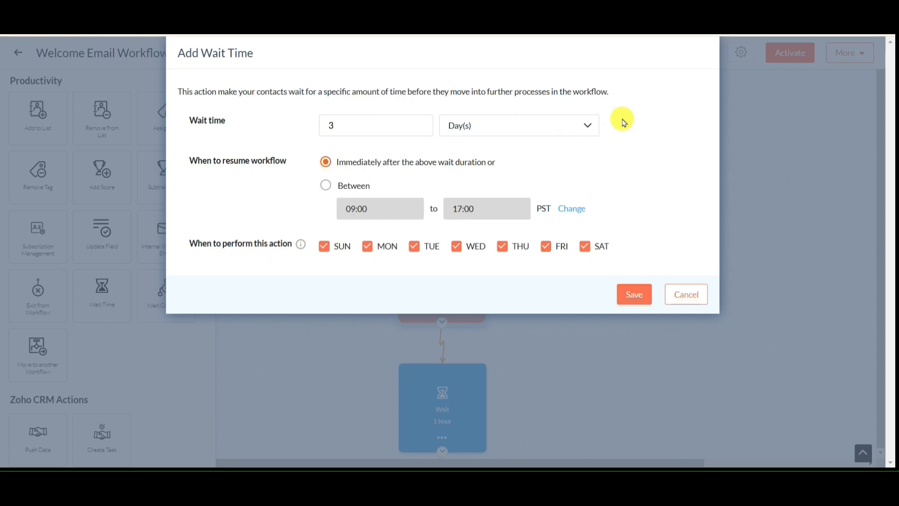
# Exclude Saturday and Sunday from the days the wait action is performed and save the settings.
pyautogui.click(585, 246)
pyautogui.click(324, 247)
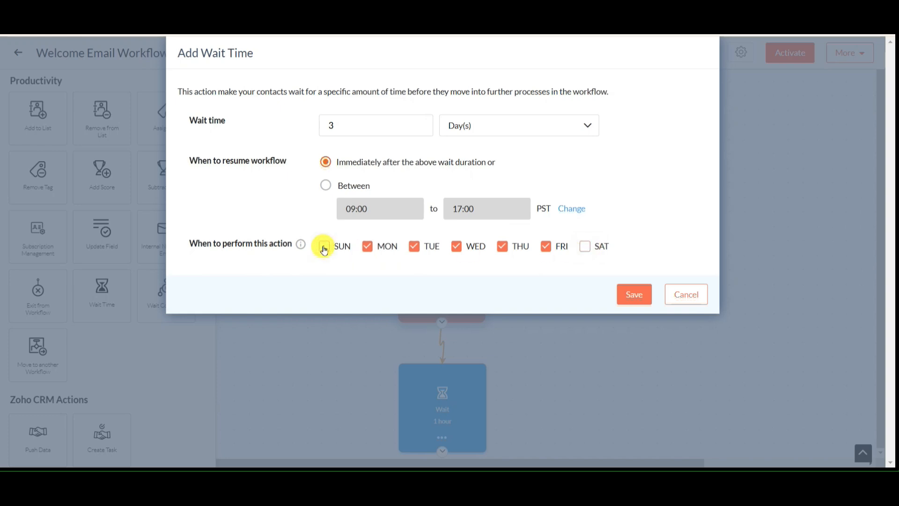
pyautogui.click(634, 294)
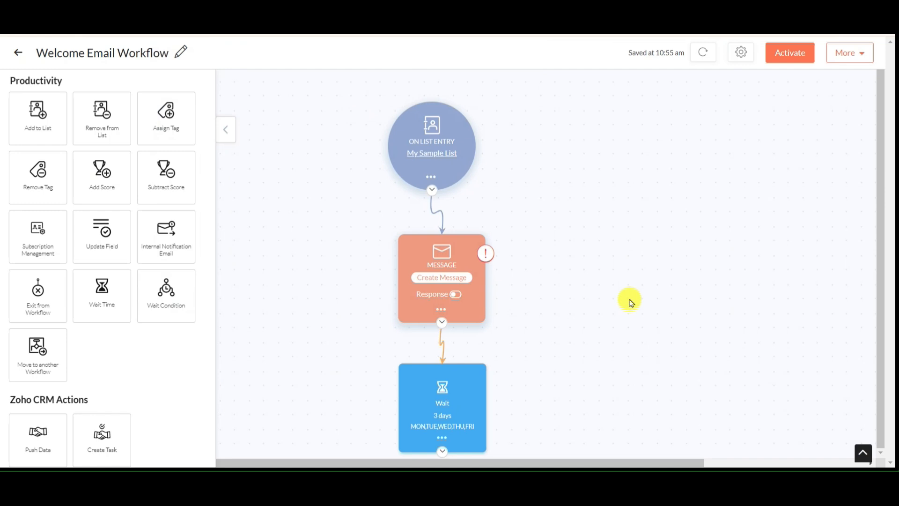
# Add a second Send Email action below the wait action and open its message setup.
pyautogui.scroll(5, 54, 121)
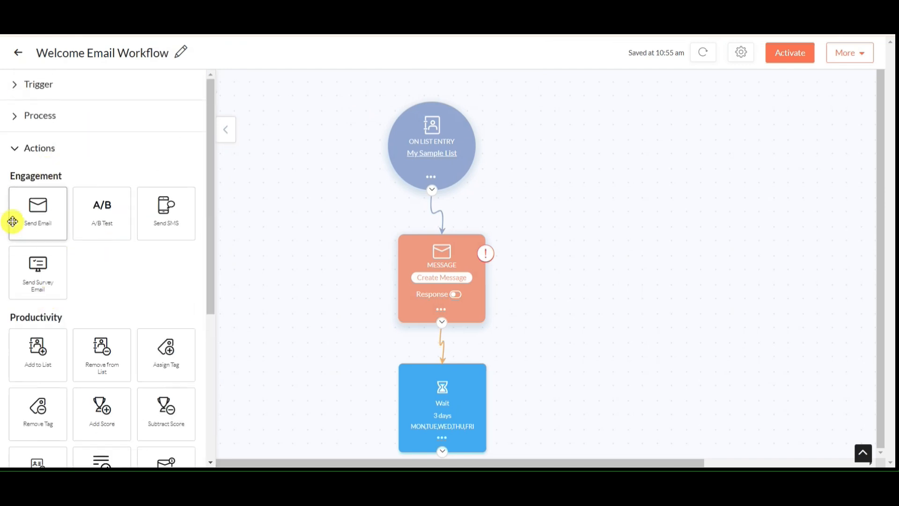
pyautogui.moveTo(13, 221); pyautogui.dragTo(430, 417)
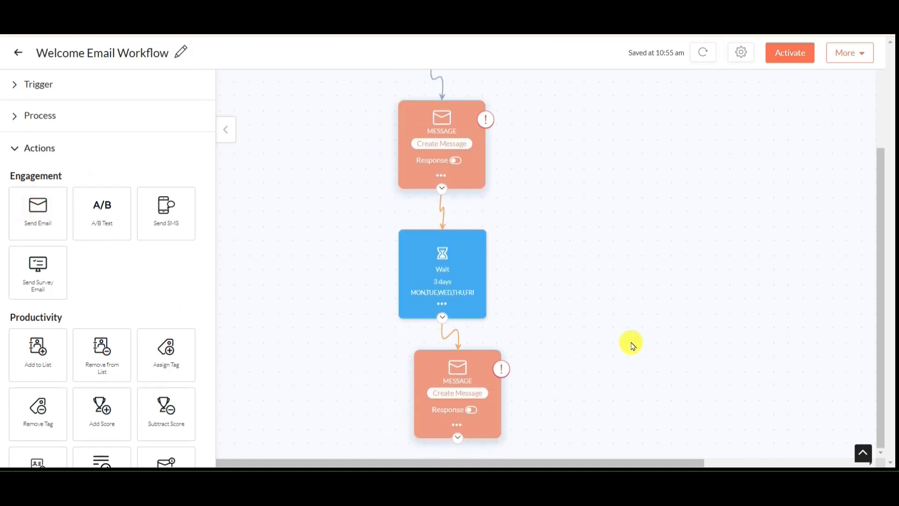
pyautogui.click(457, 396)
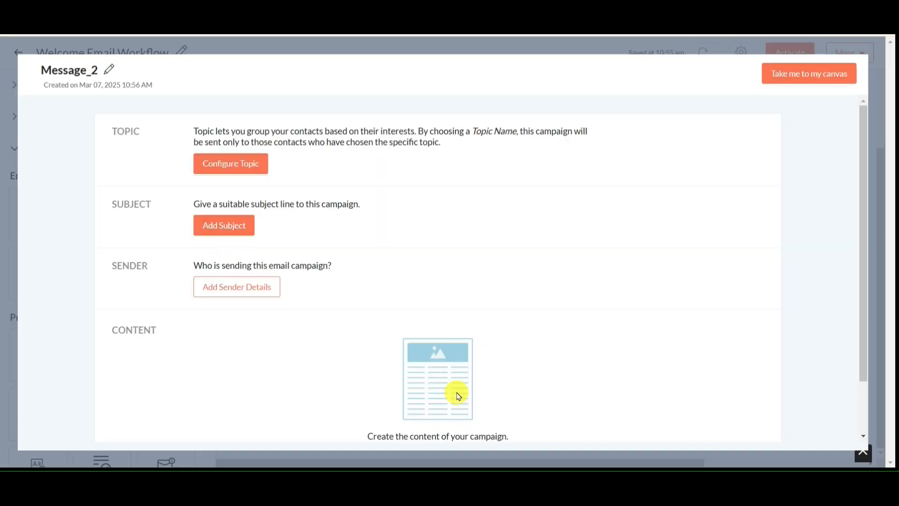
# Assign the Marketing topic to the second message and save it.
pyautogui.scroll(-2, 457, 395)
pyautogui.scroll(2, 369, 289)
pyautogui.click(249, 164)
pyautogui.click(248, 168)
pyautogui.click(225, 217)
pyautogui.click(191, 212)
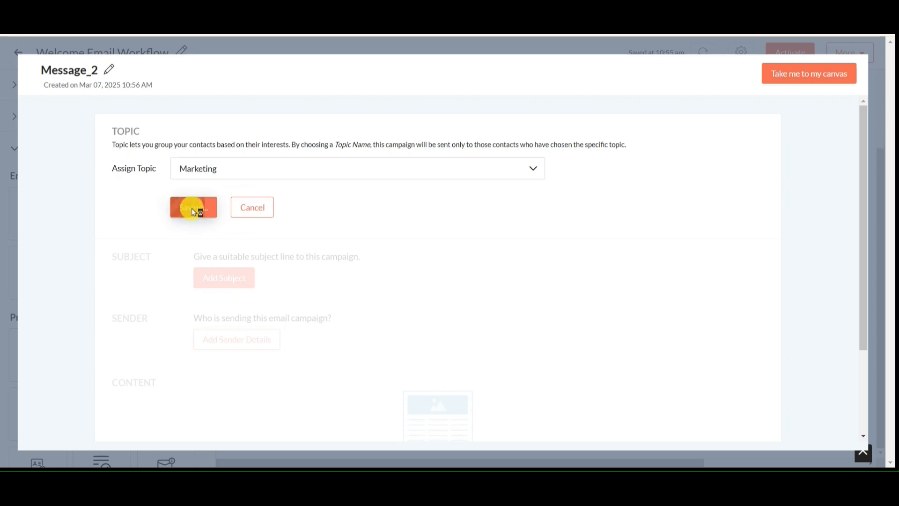
# Set the second message's subject line to "Promotions Email" and save it.
pyautogui.click(225, 204)
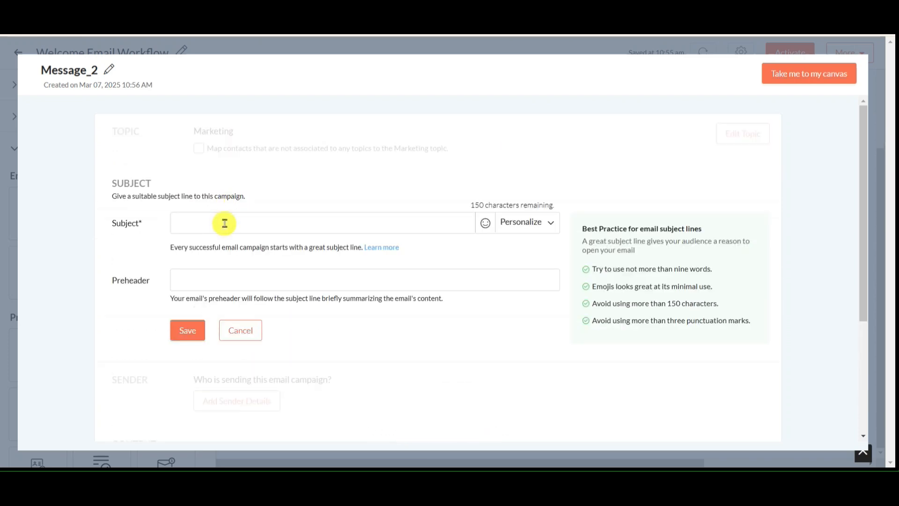
pyautogui.write('Promotions Email')
pyautogui.click(188, 342)
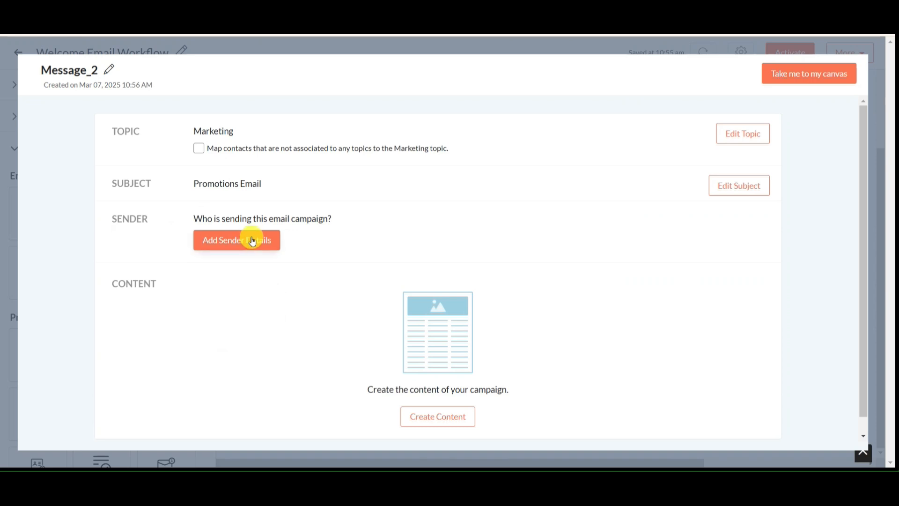
# Create the second message's content from the pre-designed "Winter collection 2024" template under Sales and Promotions.
pyautogui.scroll(-1, 392, 242)
pyautogui.click(459, 401)
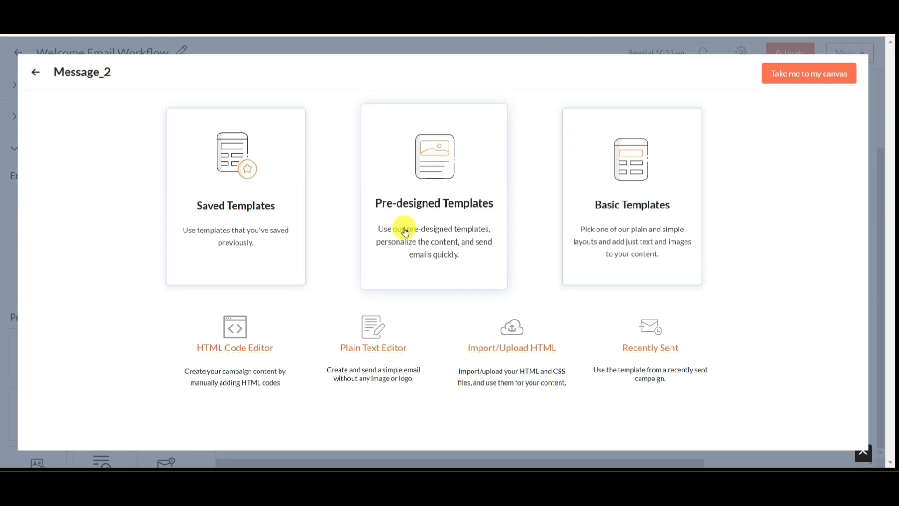
pyautogui.click(405, 231)
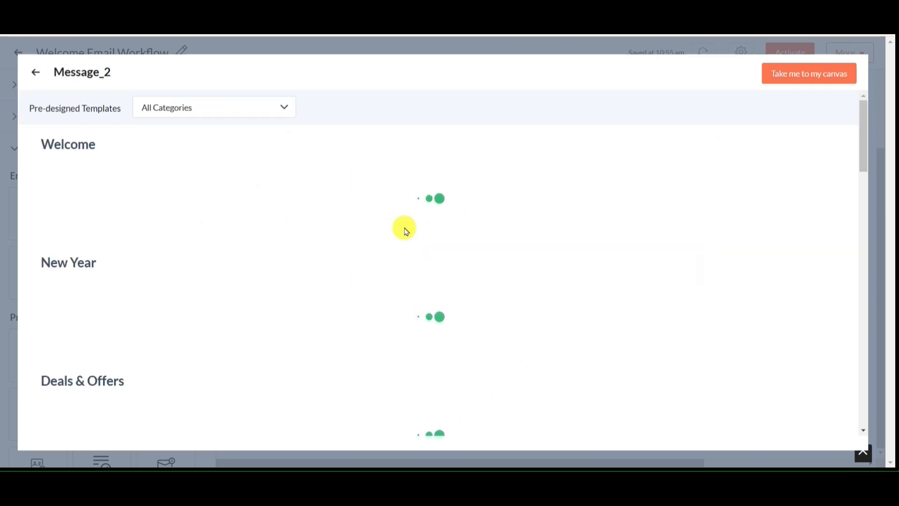
pyautogui.moveTo(677, 206)
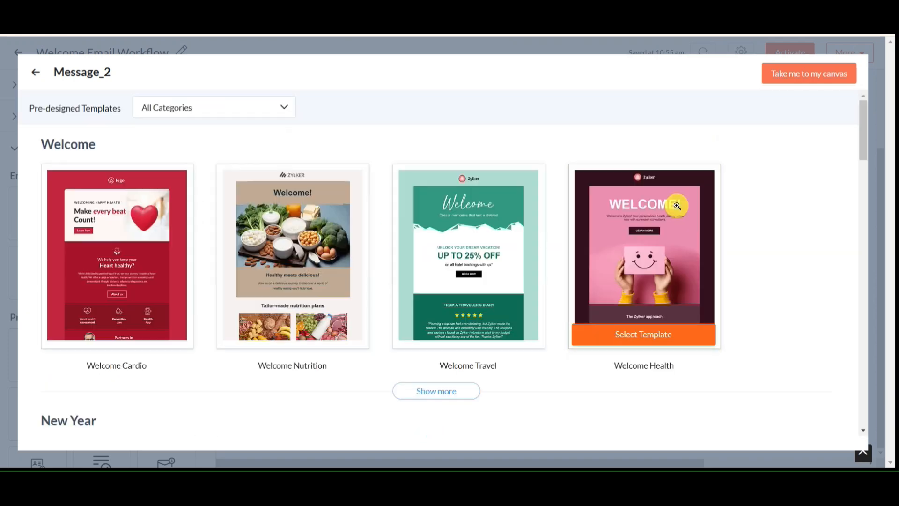
pyautogui.scroll(-15, 678, 206)
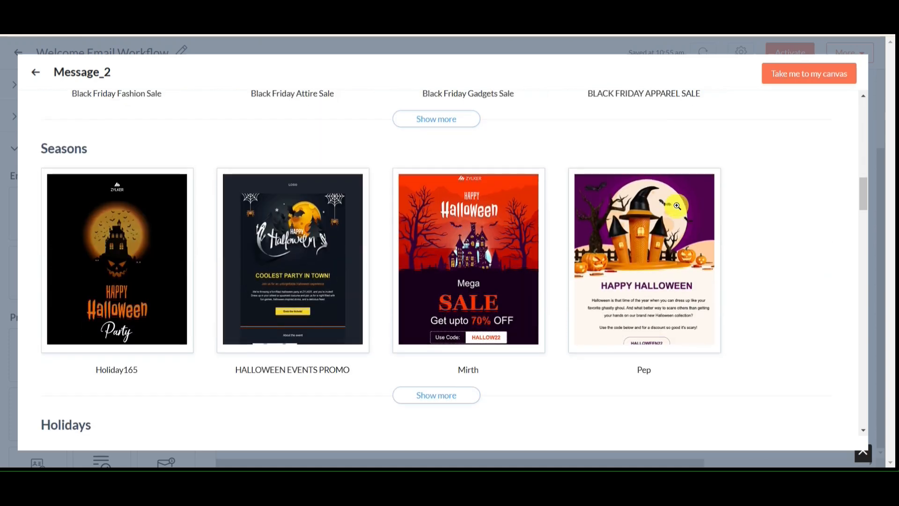
pyautogui.scroll(5, 677, 206)
pyautogui.scroll(-8, 327, 311)
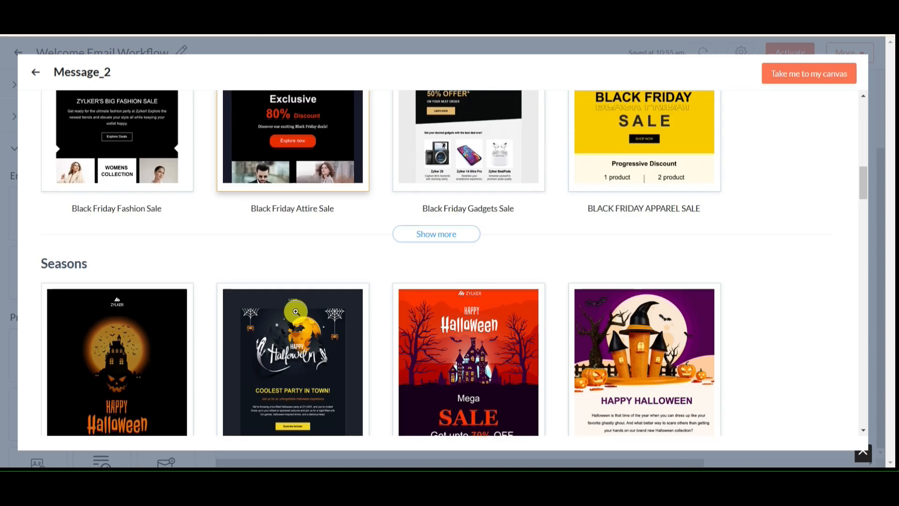
pyautogui.scroll(-17, 291, 311)
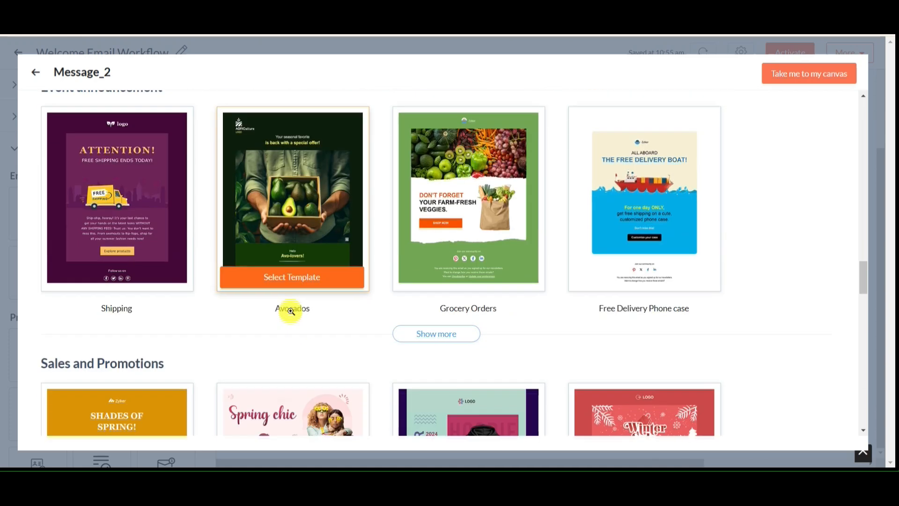
pyautogui.scroll(-4, 291, 312)
pyautogui.scroll(4, 290, 311)
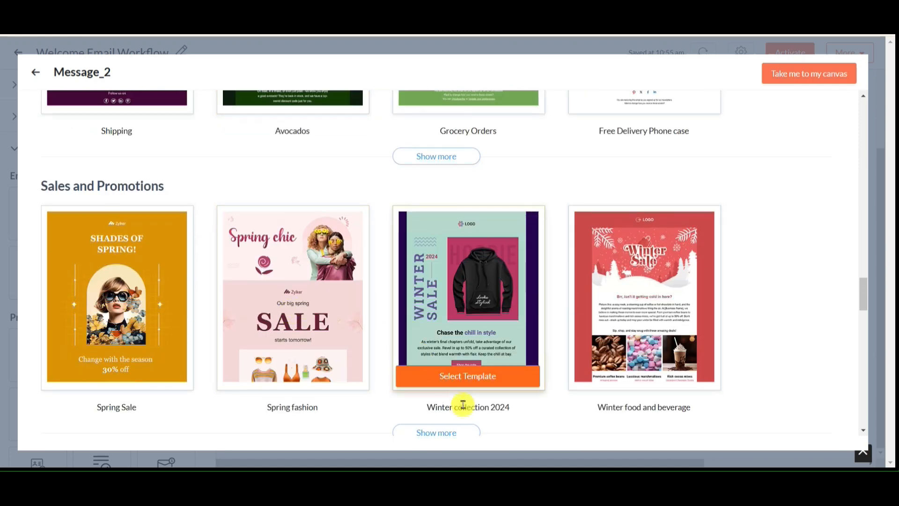
pyautogui.click(467, 380)
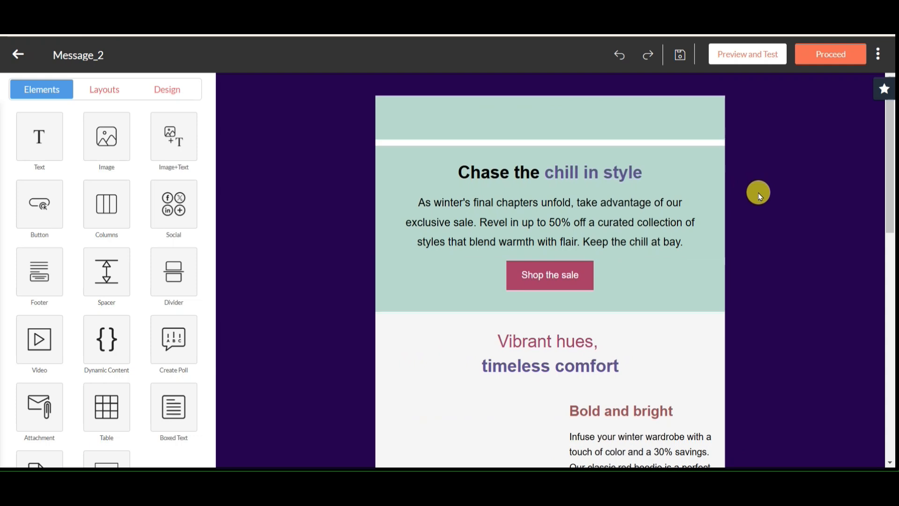
# Review the winter template from header to footer and save it as the second message's content.
pyautogui.scroll(-15, 563, 262)
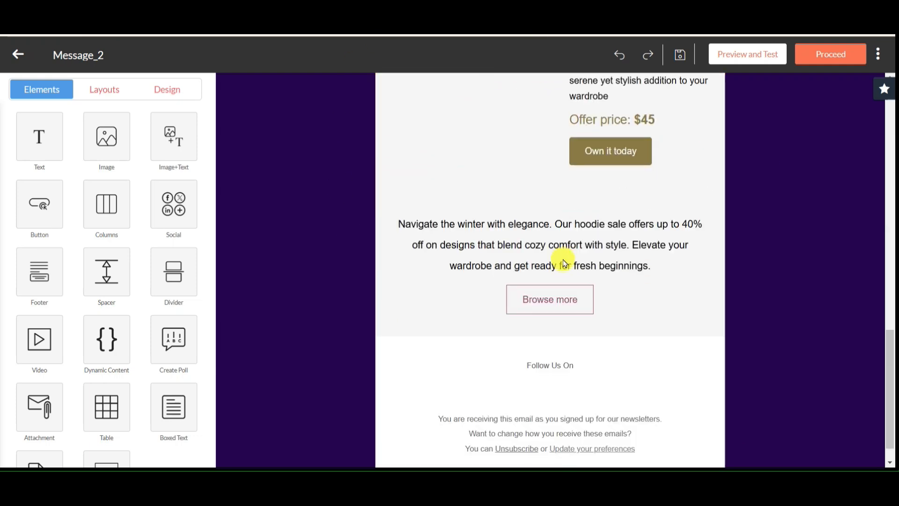
pyautogui.scroll(15, 563, 261)
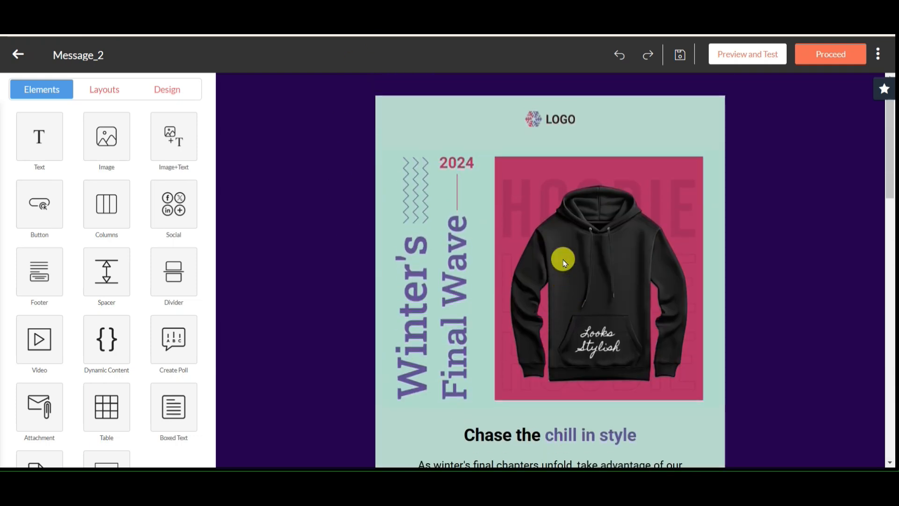
pyautogui.scroll(-15, 564, 261)
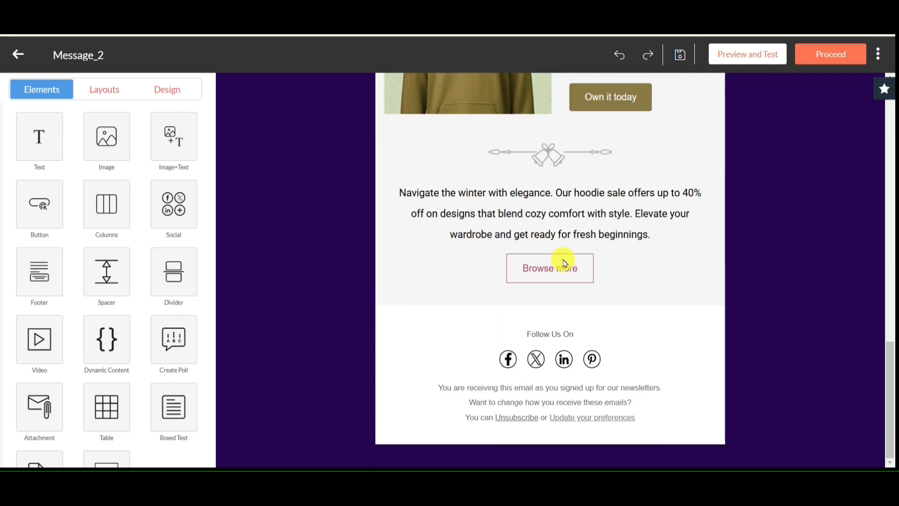
pyautogui.scroll(15, 564, 263)
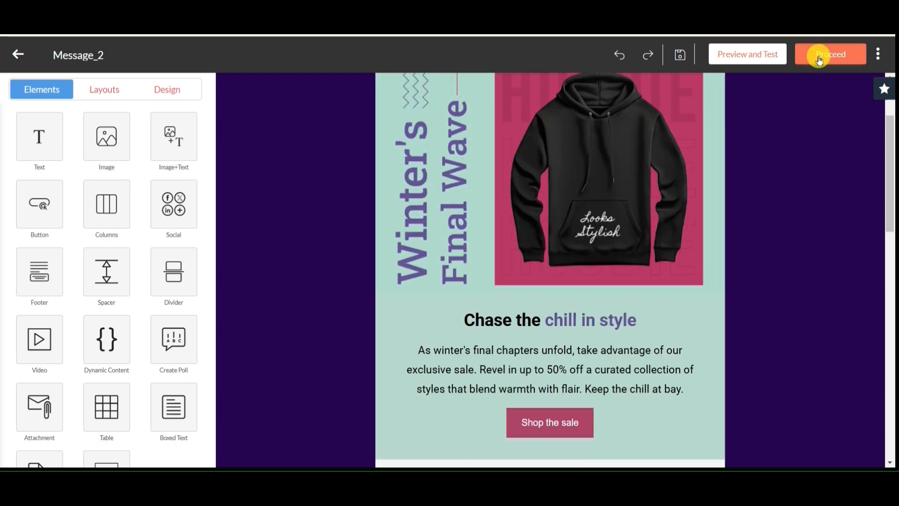
pyautogui.click(821, 56)
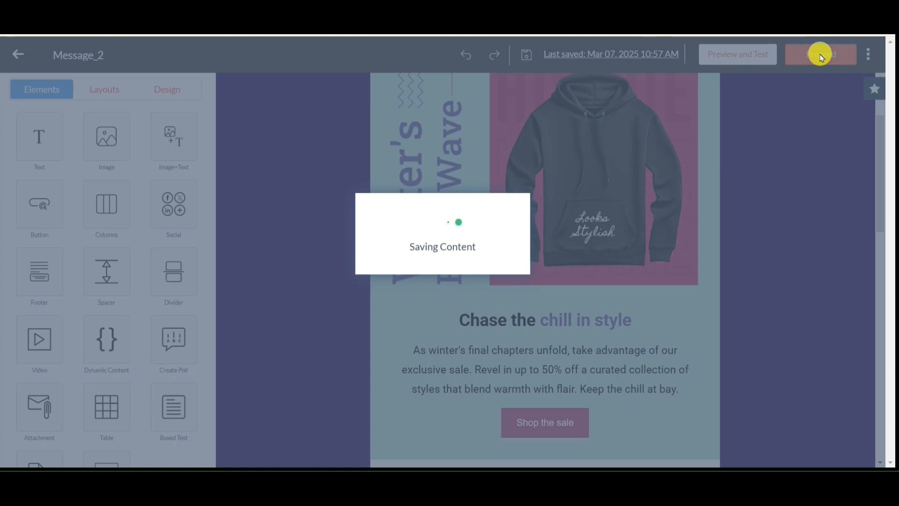
# Check the second message's content section and return to the workflow canvas to look over the flow.
pyautogui.scroll(-4, 398, 319)
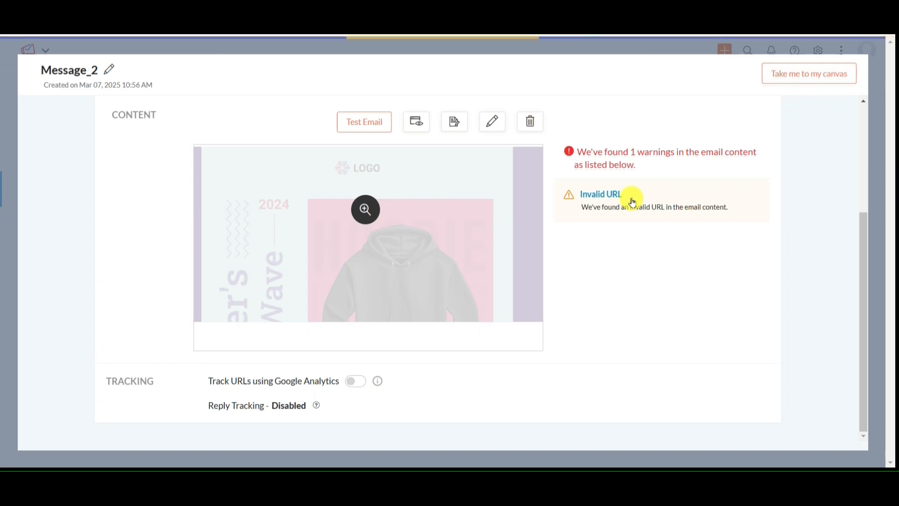
pyautogui.scroll(-3, 558, 315)
pyautogui.scroll(3, 558, 315)
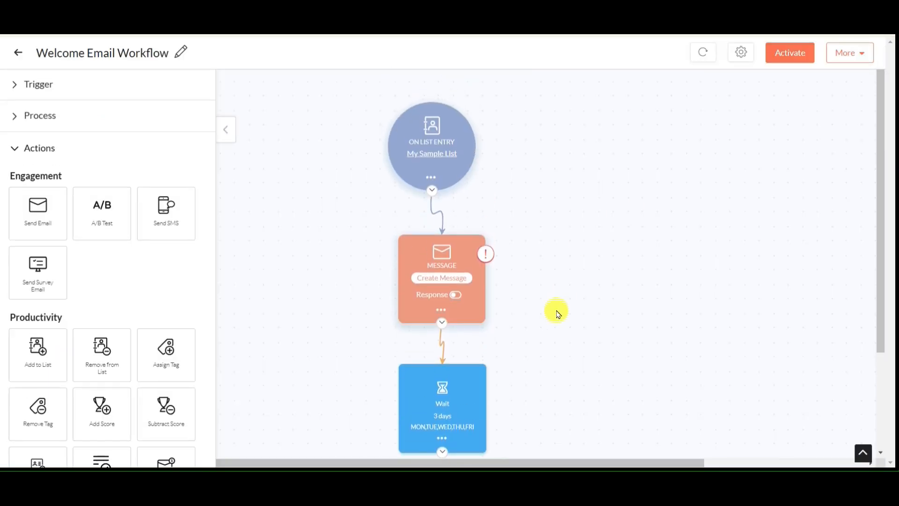
pyautogui.scroll(-3, 558, 315)
pyautogui.scroll(3, 558, 314)
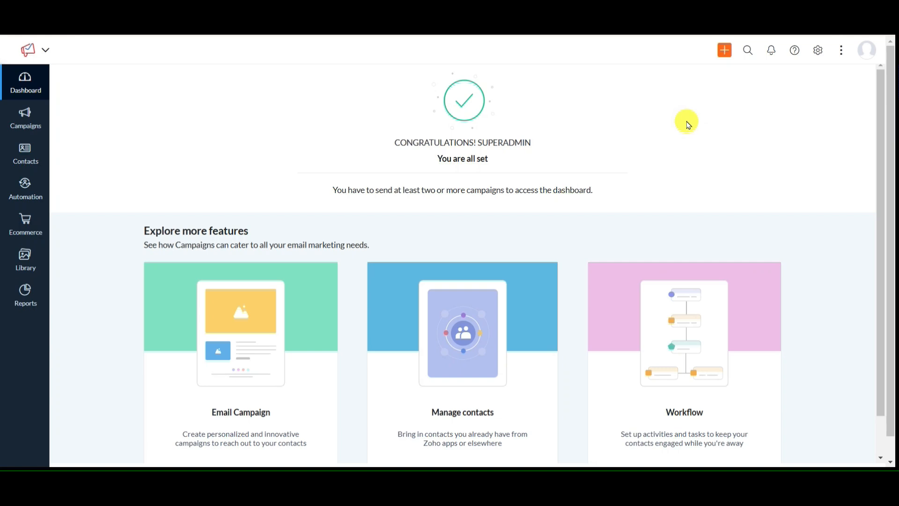
# Open the draft email campaign "Welcome Campaign" and bring its content into the template editor.
pyautogui.moveTo(35, 123)
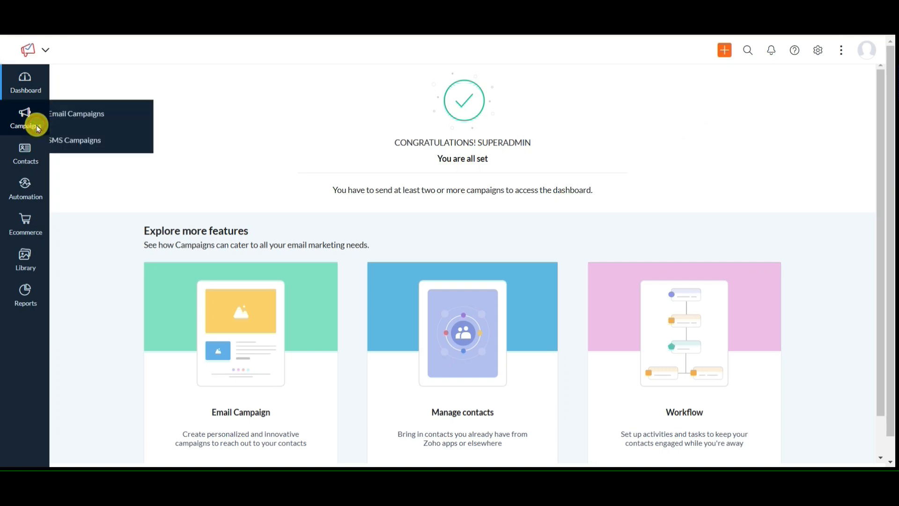
pyautogui.click(99, 120)
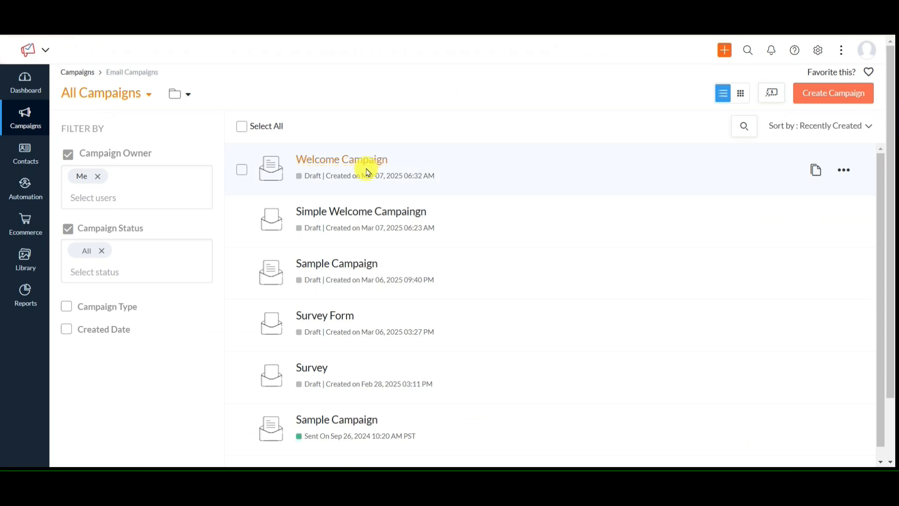
pyautogui.click(323, 164)
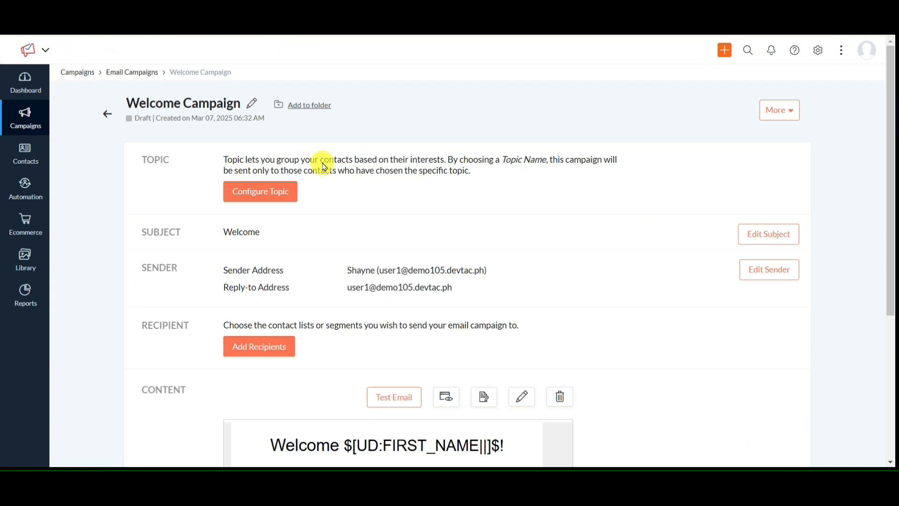
pyautogui.scroll(-5, 322, 164)
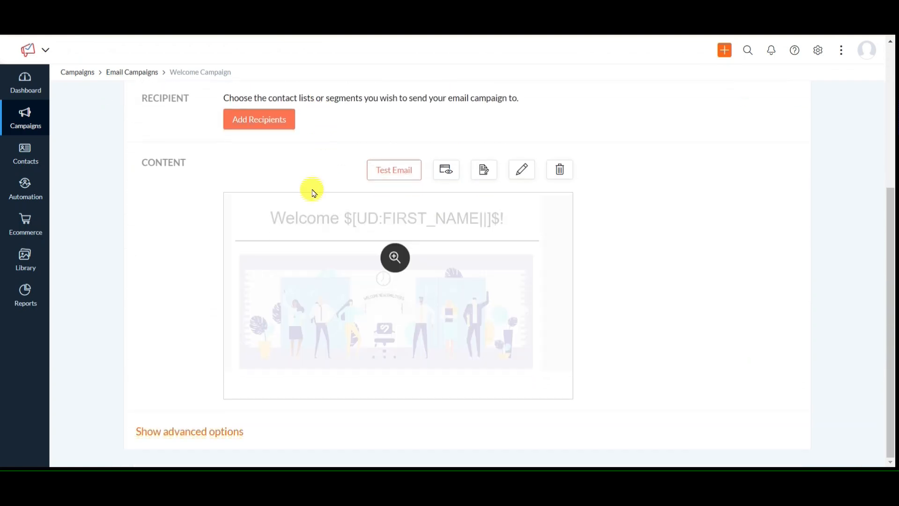
pyautogui.click(524, 172)
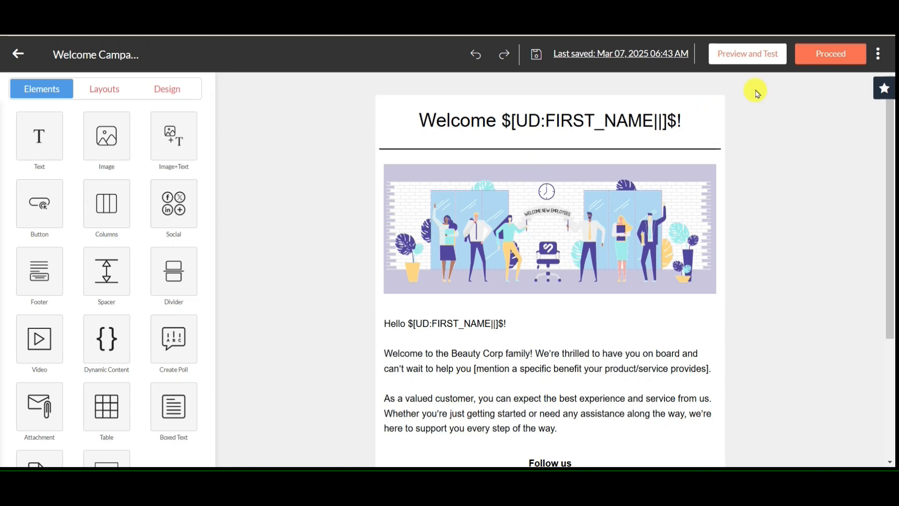
pyautogui.click(875, 60)
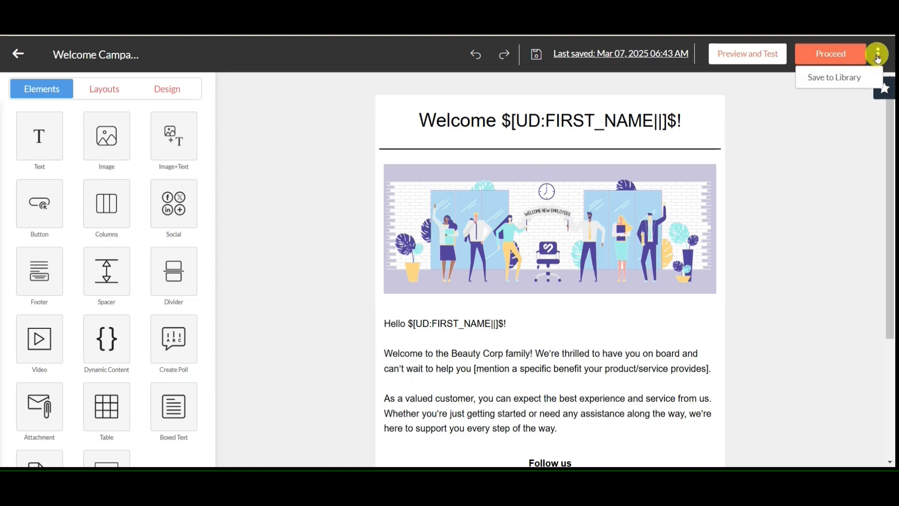
pyautogui.click(861, 79)
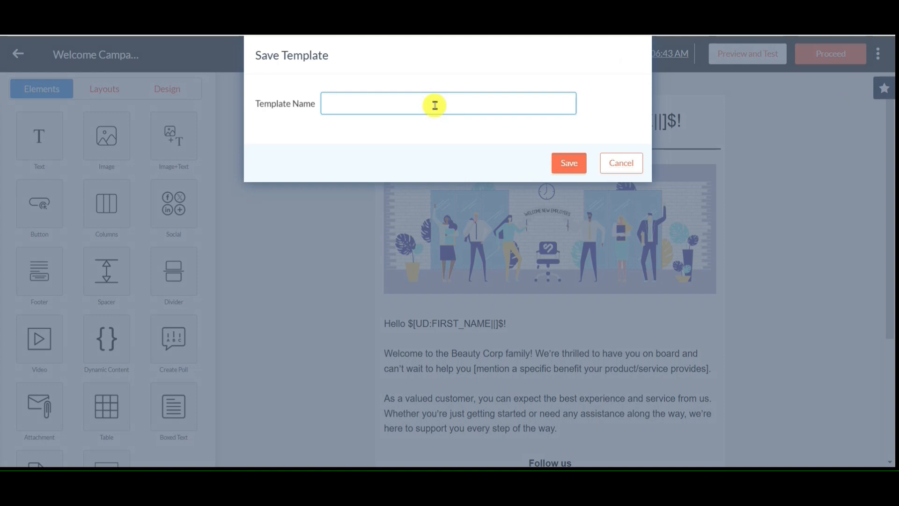
pyautogui.write('Custom Welmc')
pyautogui.press('BackSpace')
pyautogui.write('come Email')
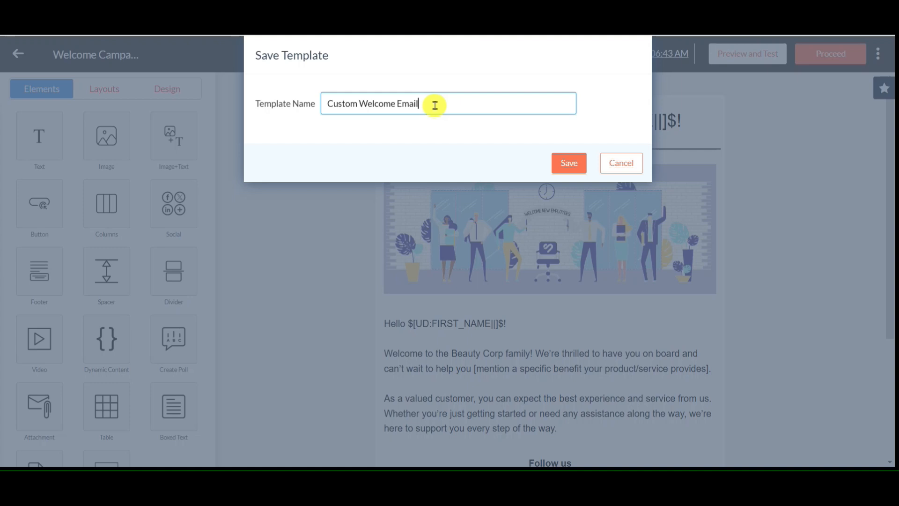
pyautogui.click(569, 163)
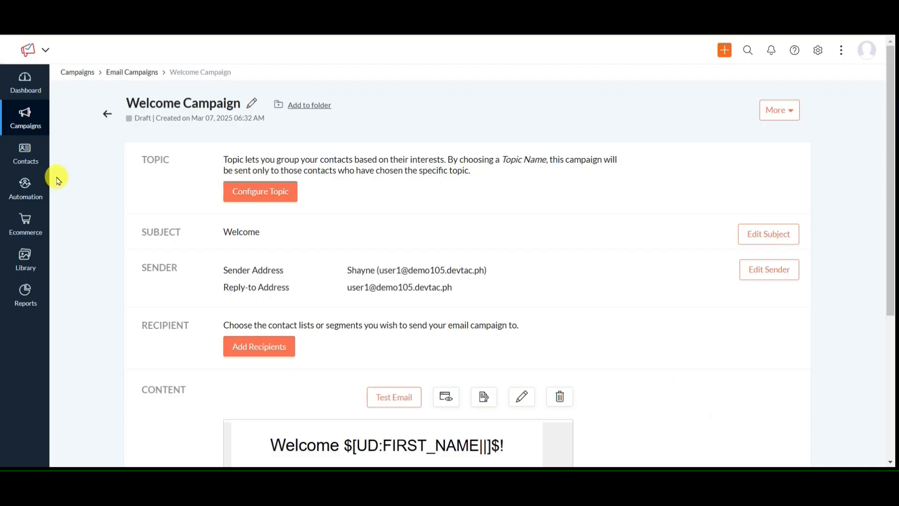
# Open the library's email templates.
pyautogui.click(21, 262)
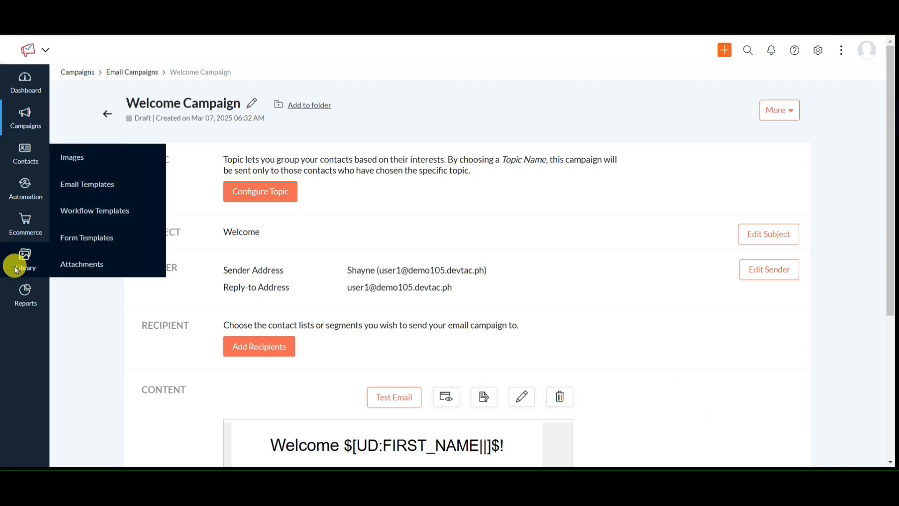
pyautogui.click(97, 190)
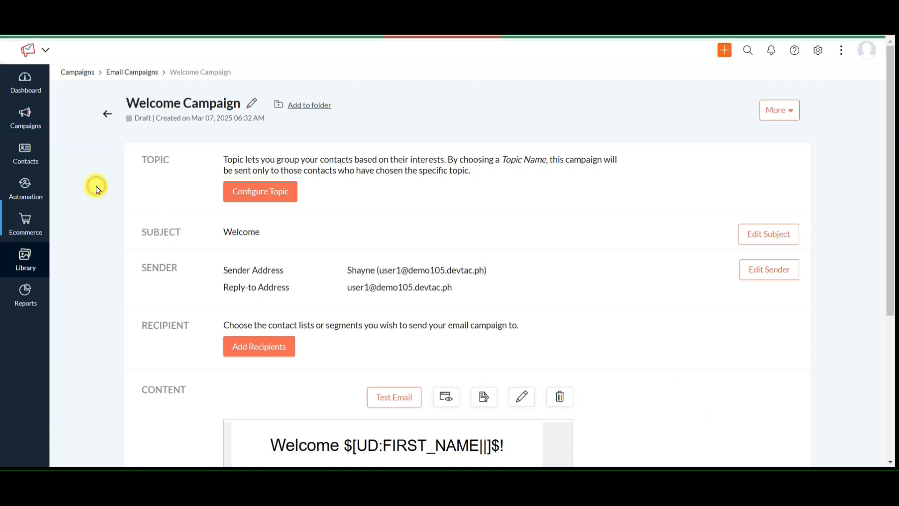